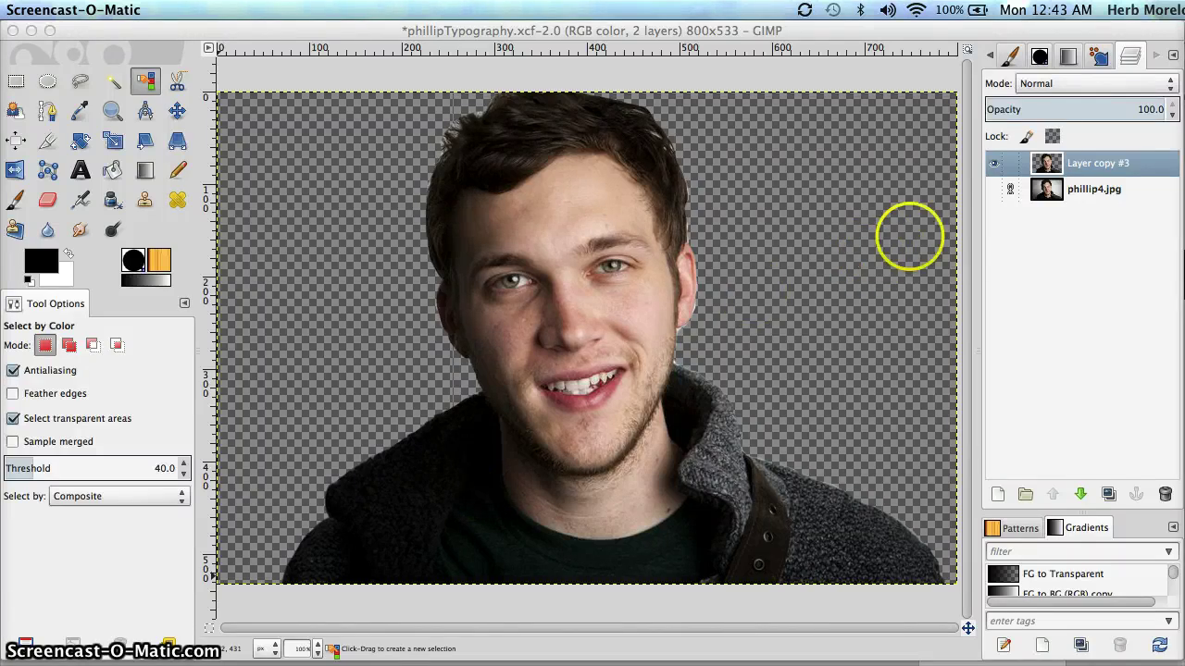
- Briefly show the original background photo layer, then hide it again
click(996, 182)
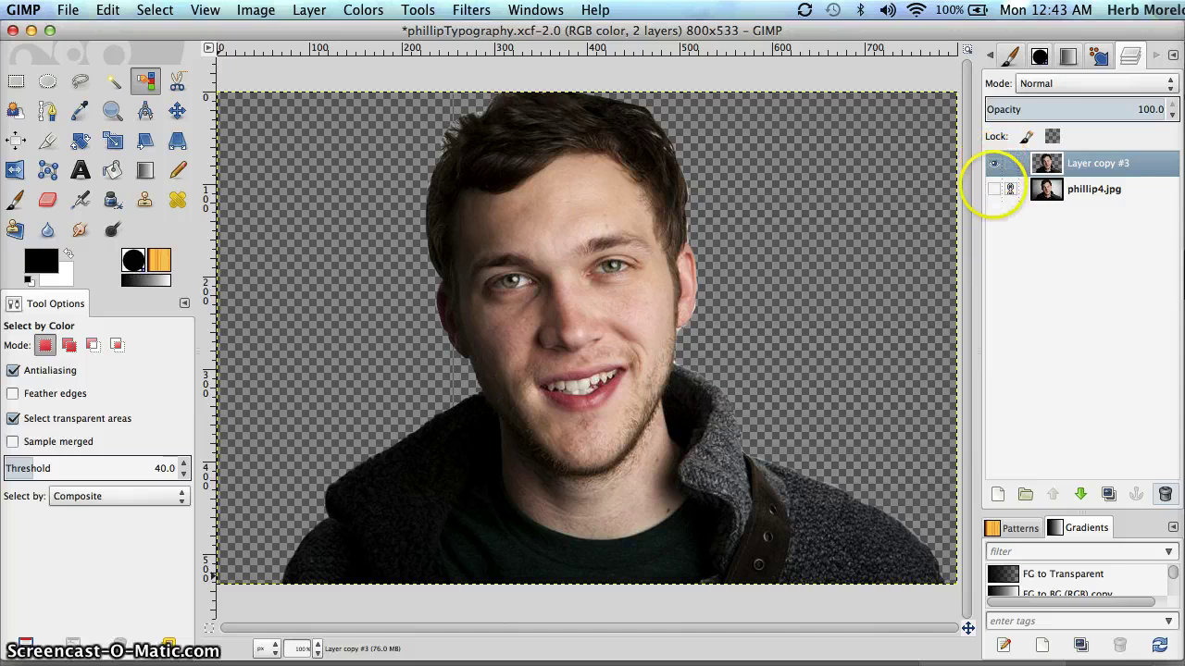
click(994, 189)
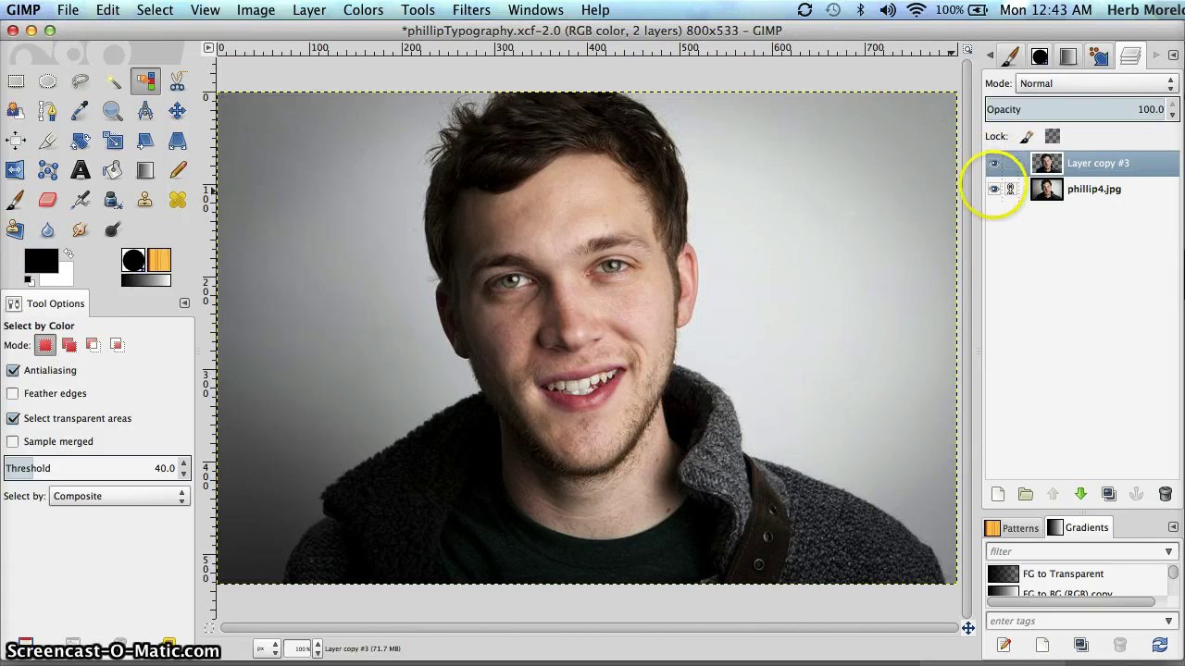
click(995, 189)
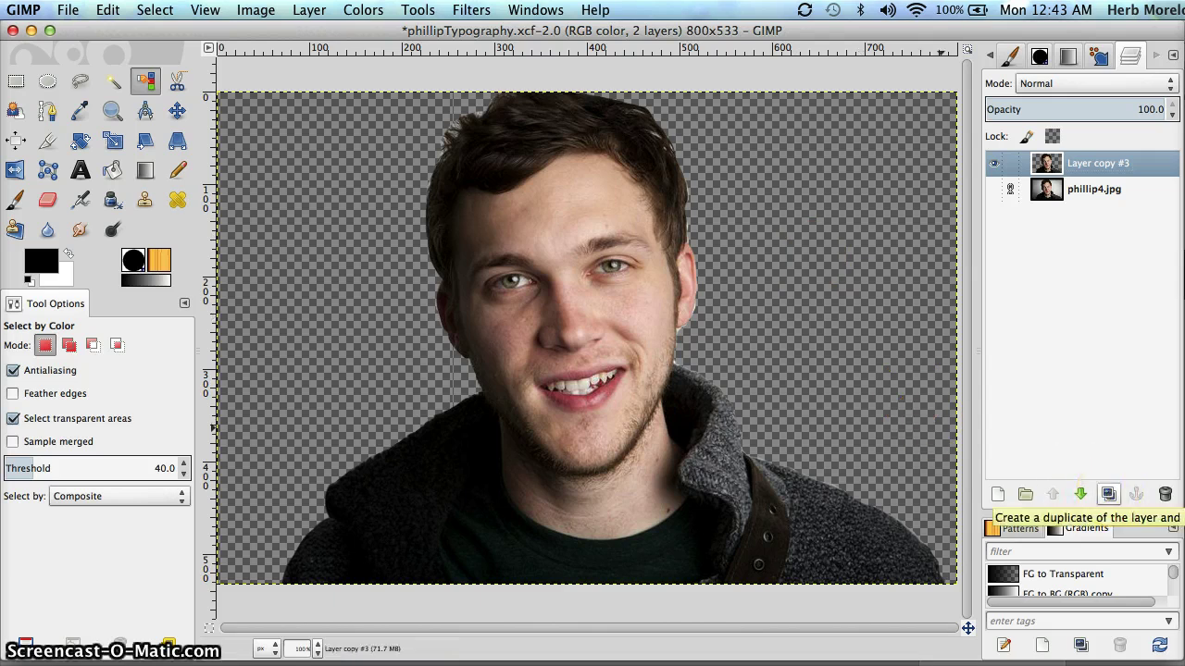
- Duplicate the cut-out portrait layer twice and desaturate Layer copy #5 using Lightness
click(1108, 494)
click(1108, 495)
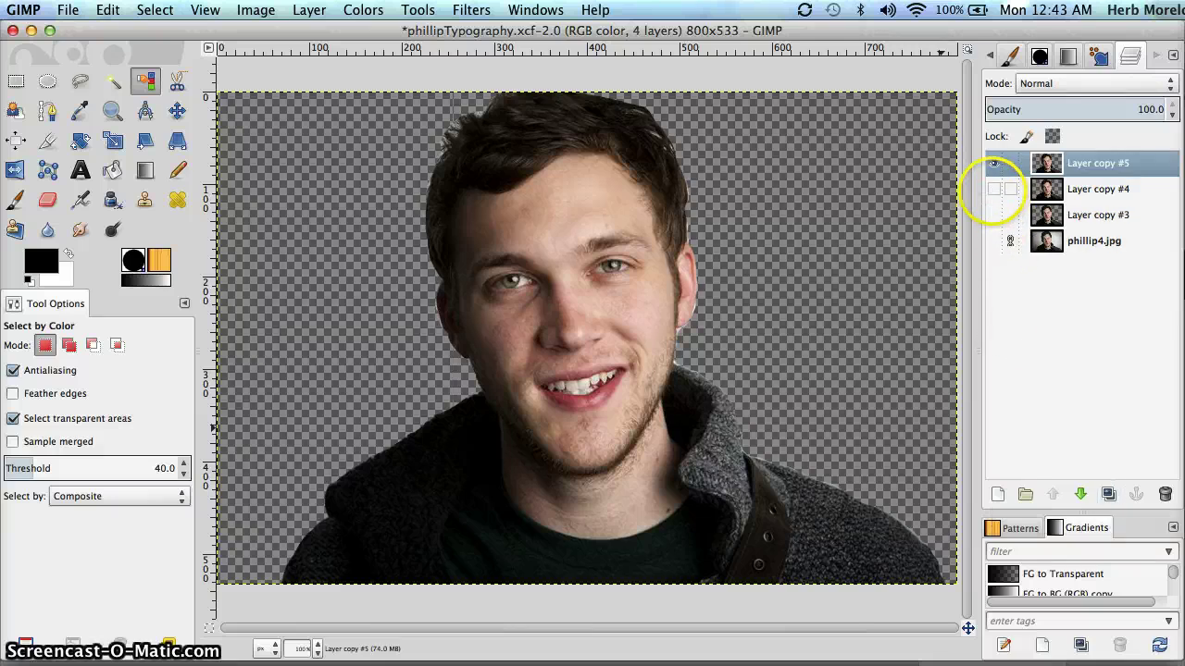
click(1101, 164)
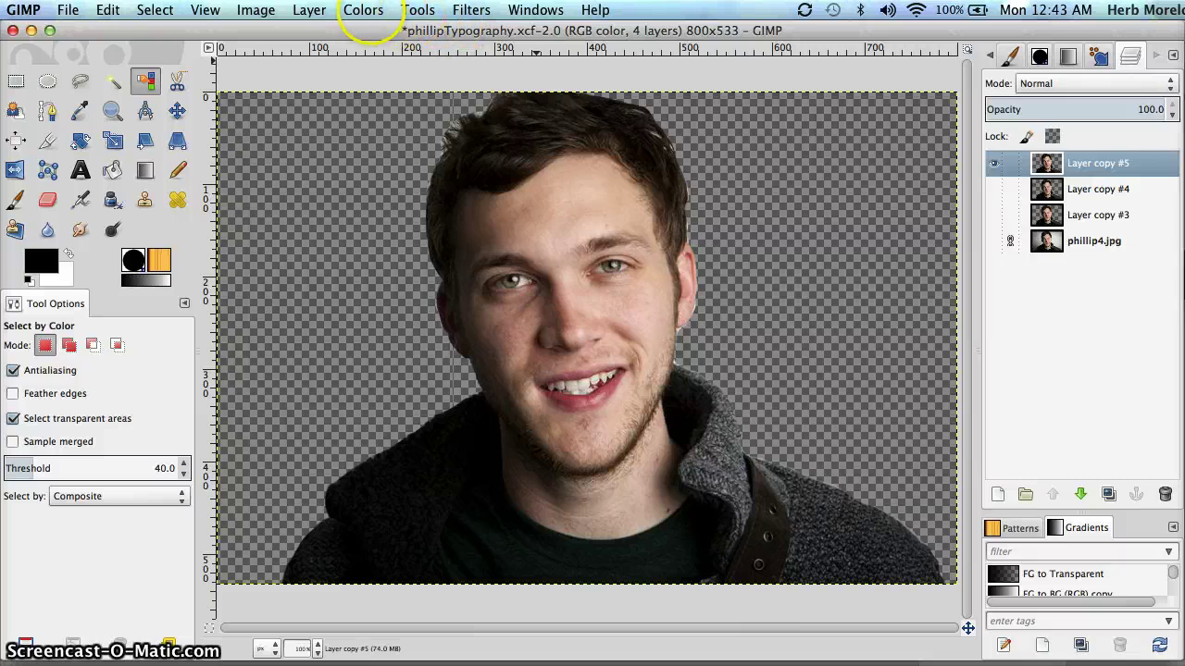
click(366, 11)
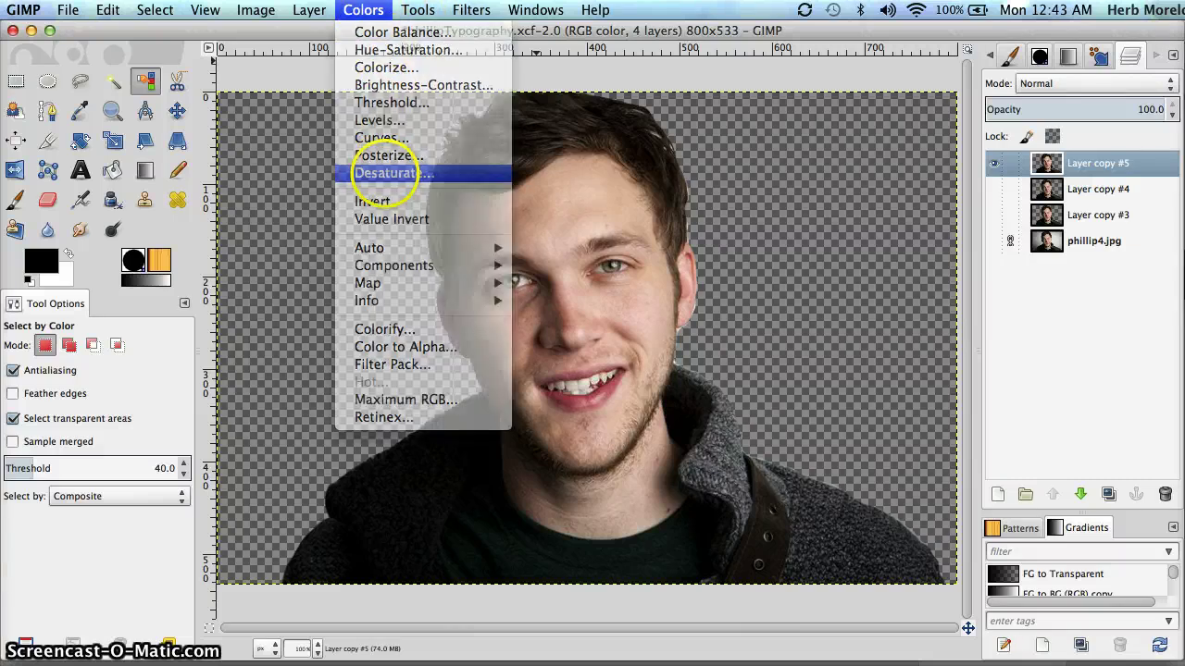
click(384, 173)
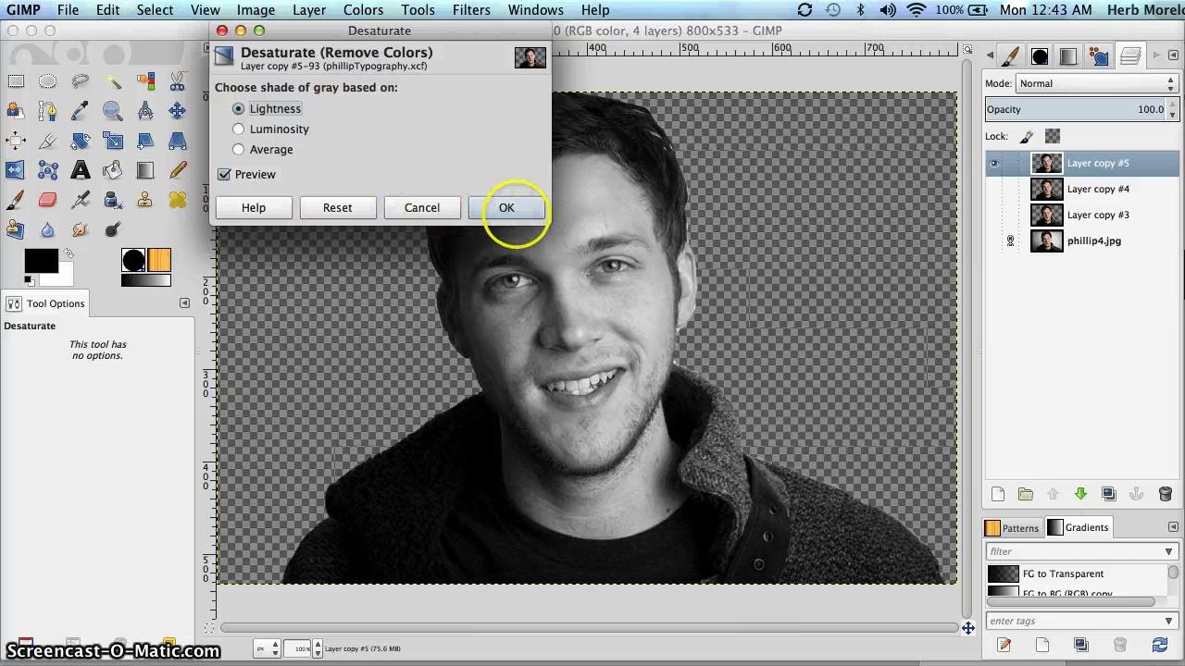
click(512, 208)
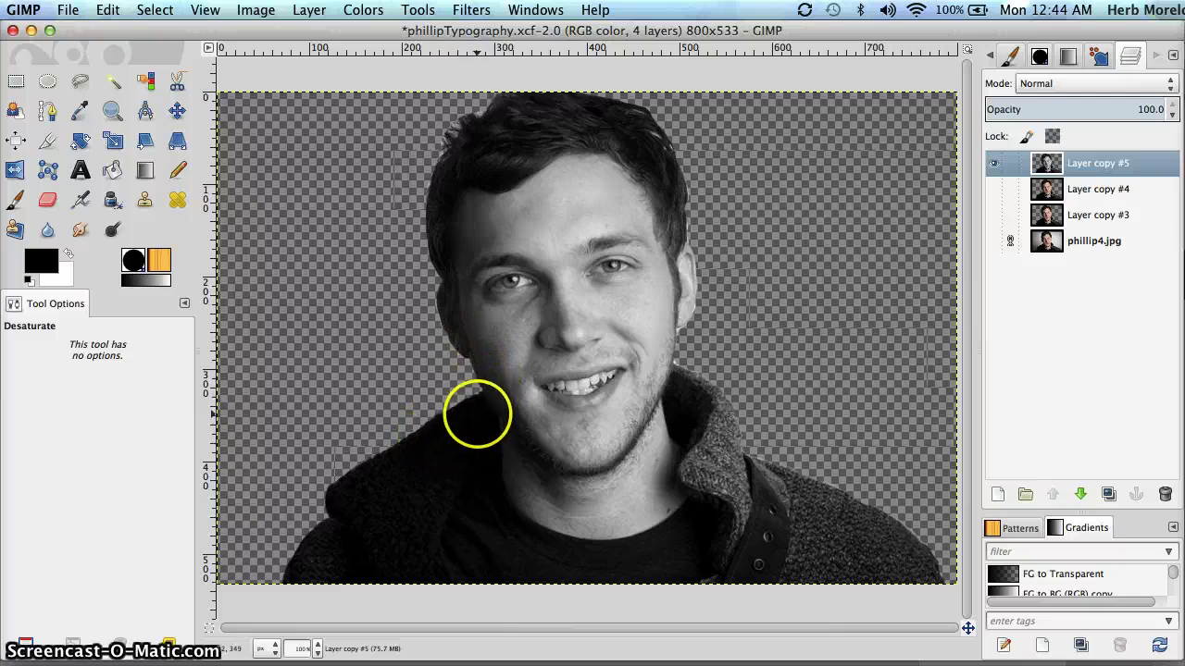
- Use Color Balance to set Layer copy #5's Shadows Cyan–Red slider to Red 100
click(362, 10)
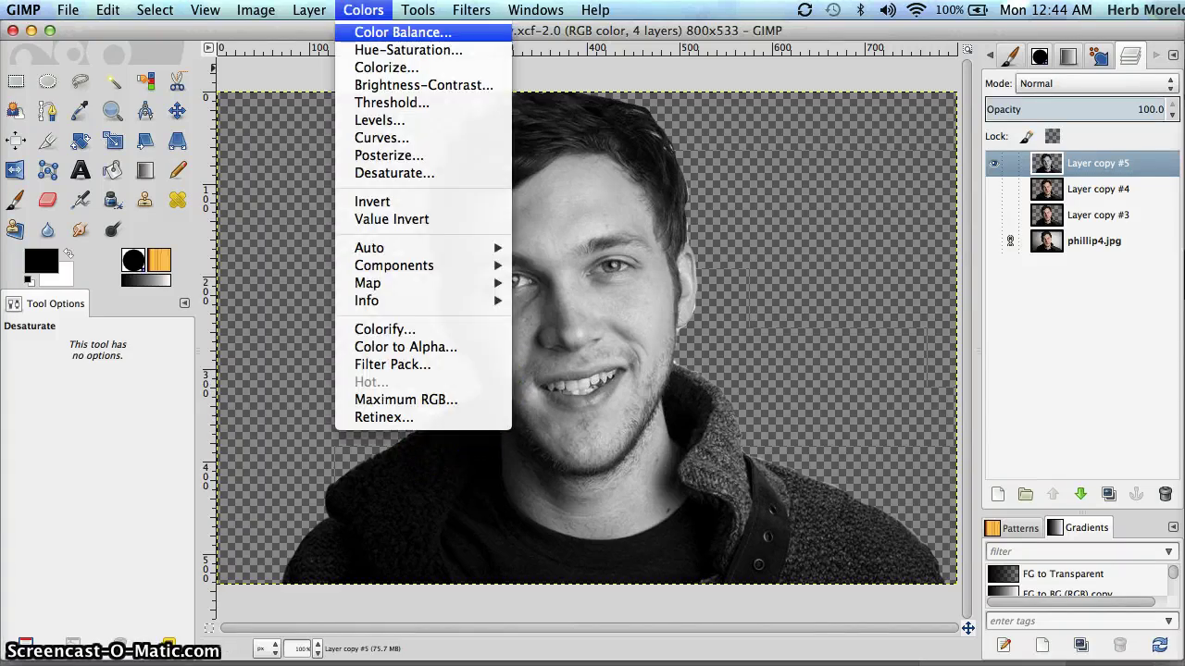
click(403, 32)
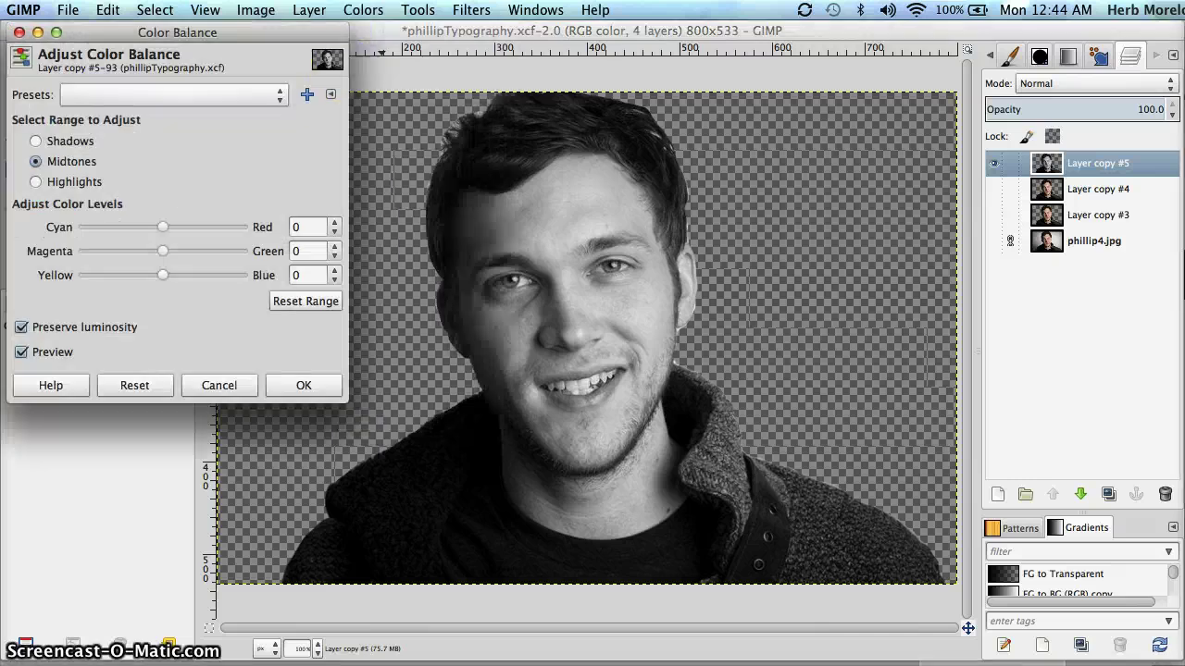
click(66, 141)
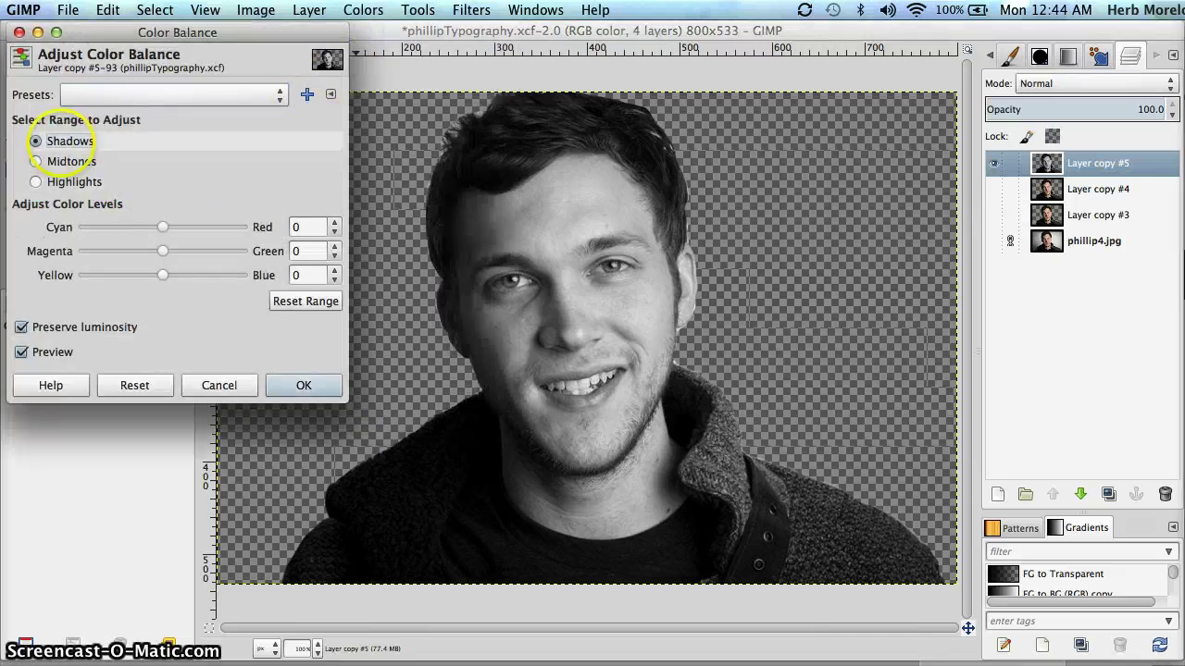
drag(163, 227, 246, 227)
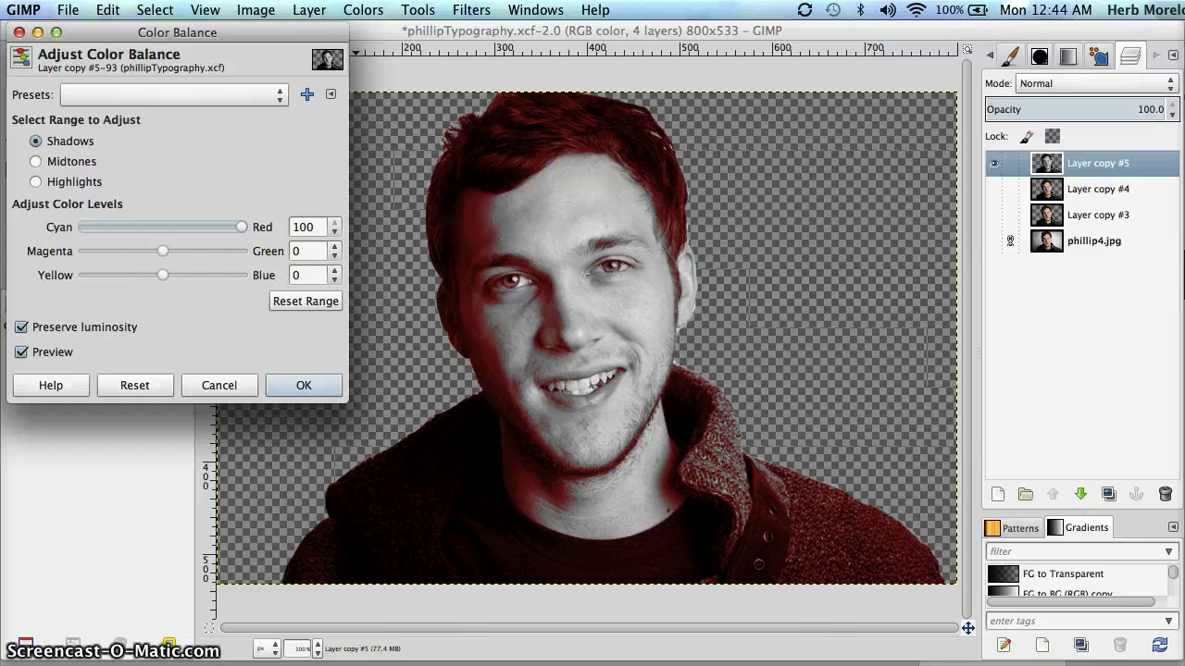
click(303, 385)
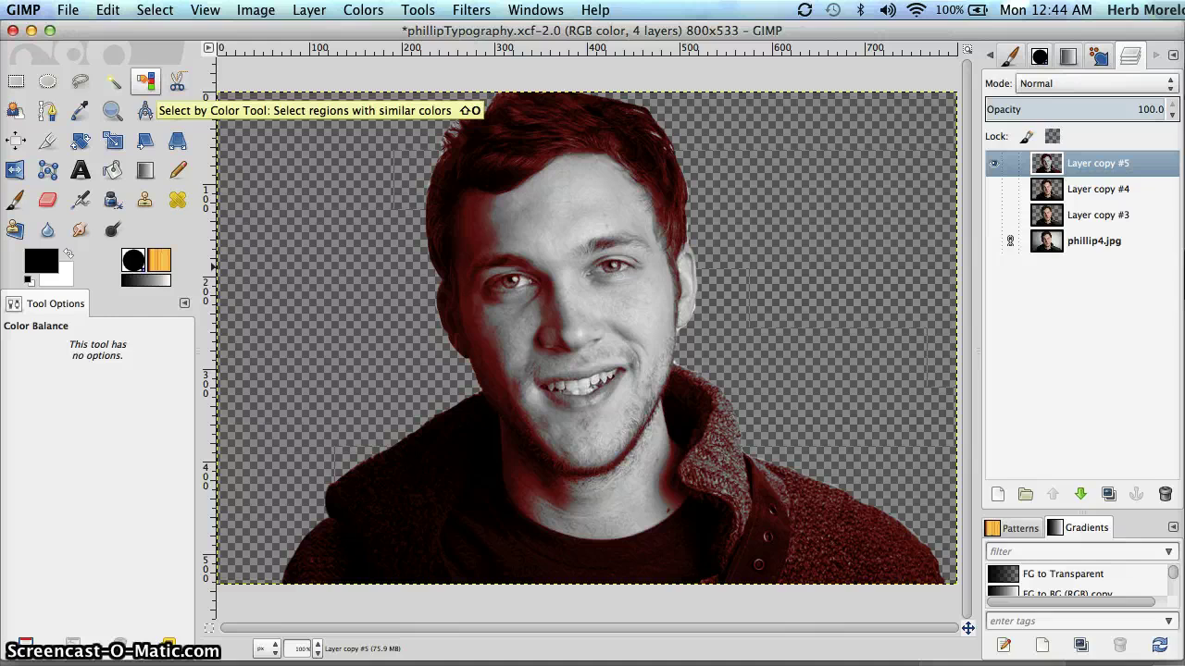
- Select the dark red hair by colour, then add the shadowed left cheek in Add mode
click(148, 83)
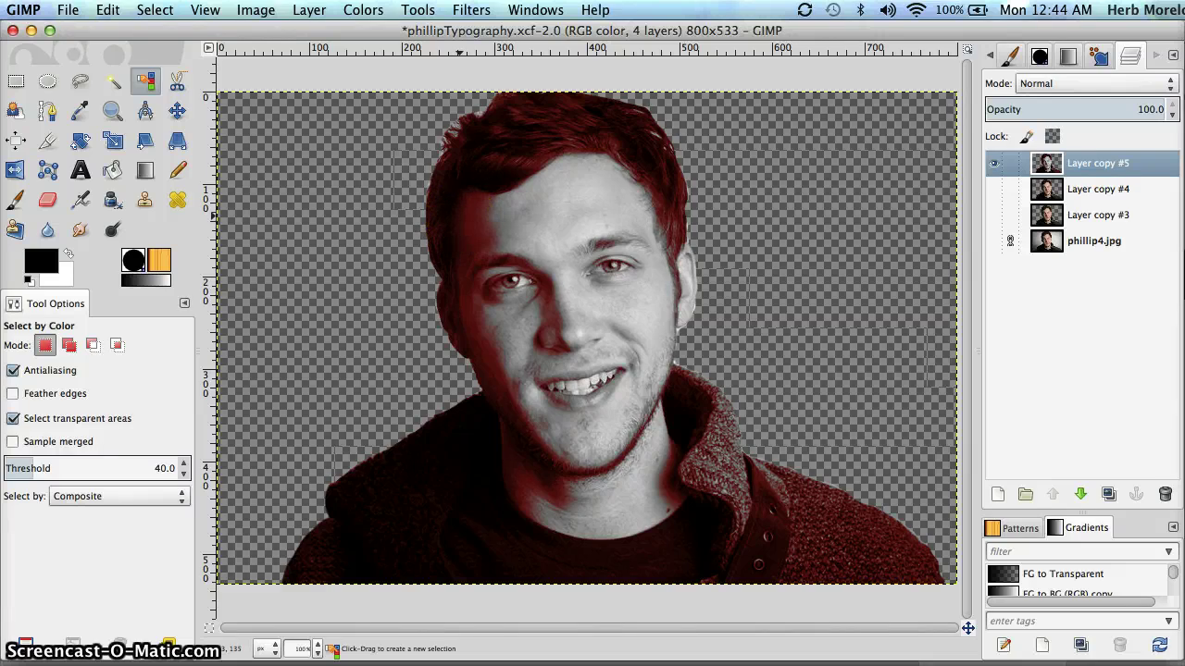
click(459, 205)
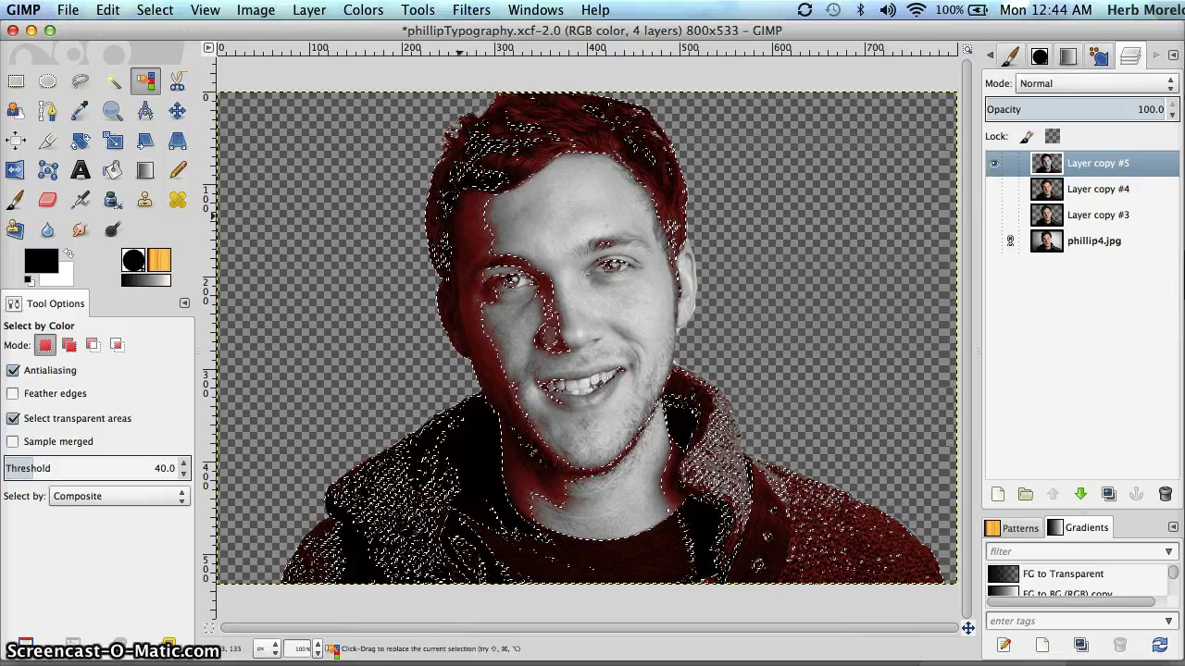
click(436, 203)
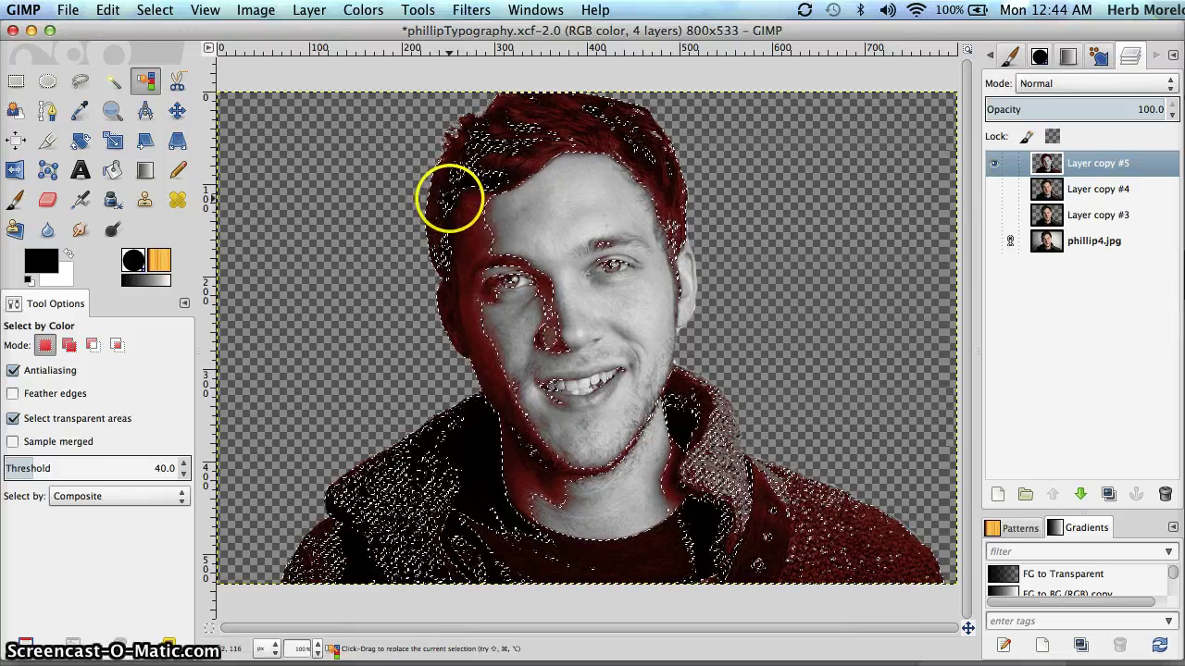
click(69, 344)
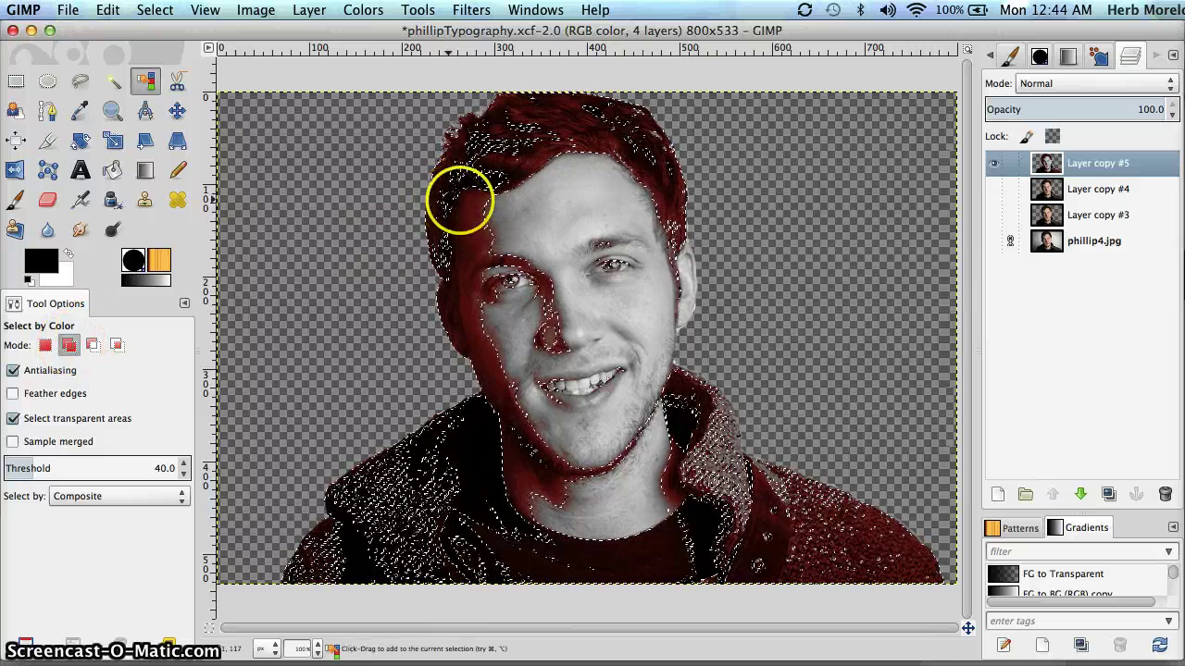
click(467, 297)
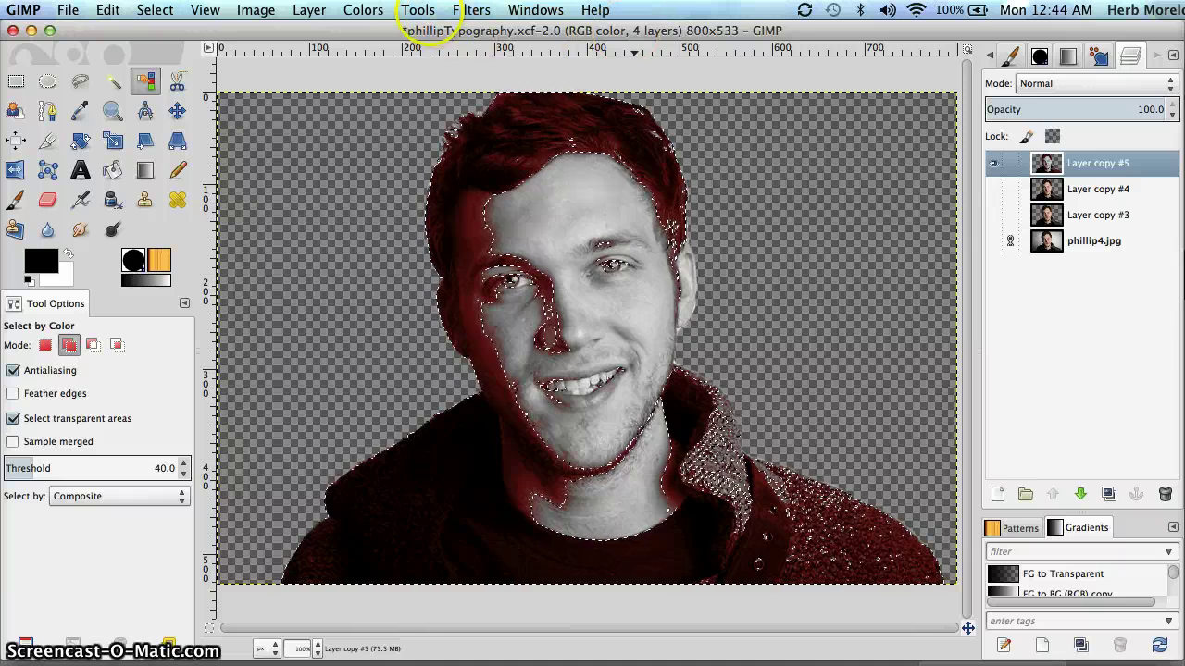
- Apply Threshold 127–255 to the selection, making Layer copy #5's shadow areas solid black
click(363, 10)
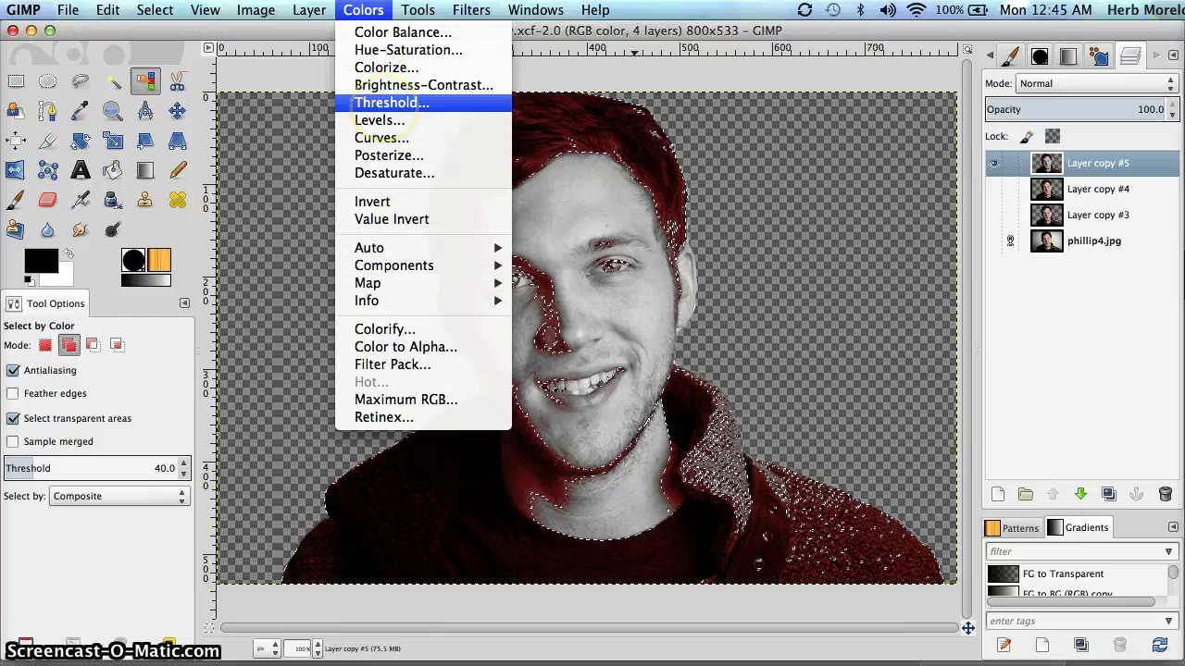
click(383, 105)
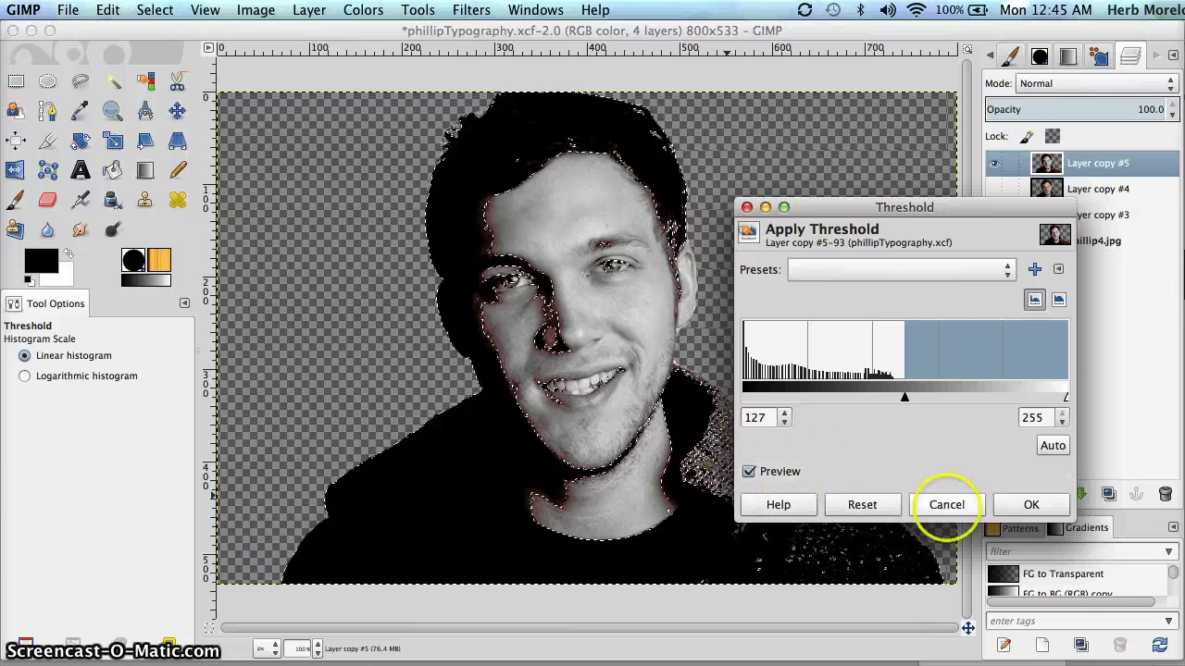
click(1030, 504)
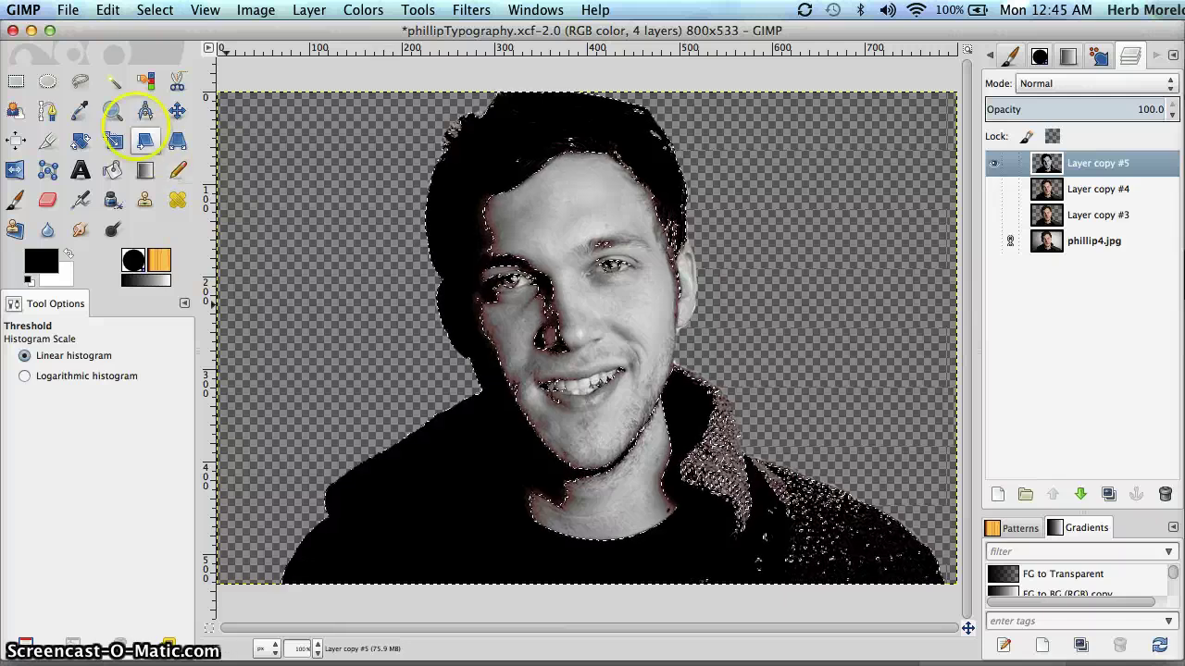
- Copy the black shadow selection and create a new transparent layer
click(108, 10)
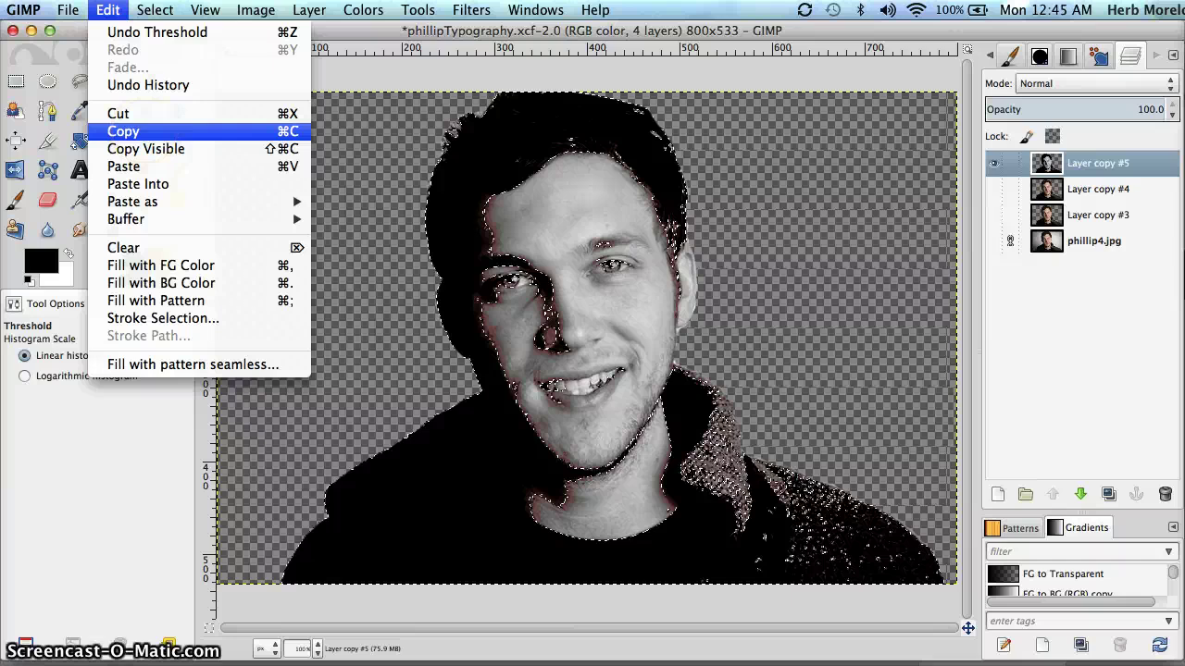
click(123, 131)
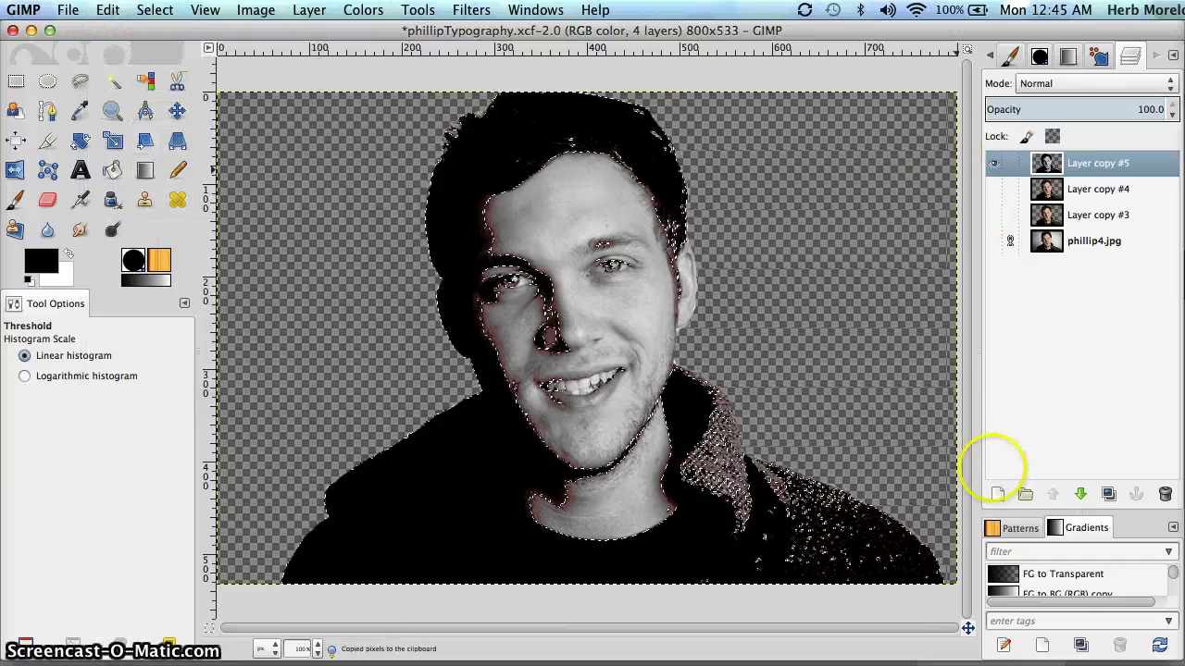
click(997, 494)
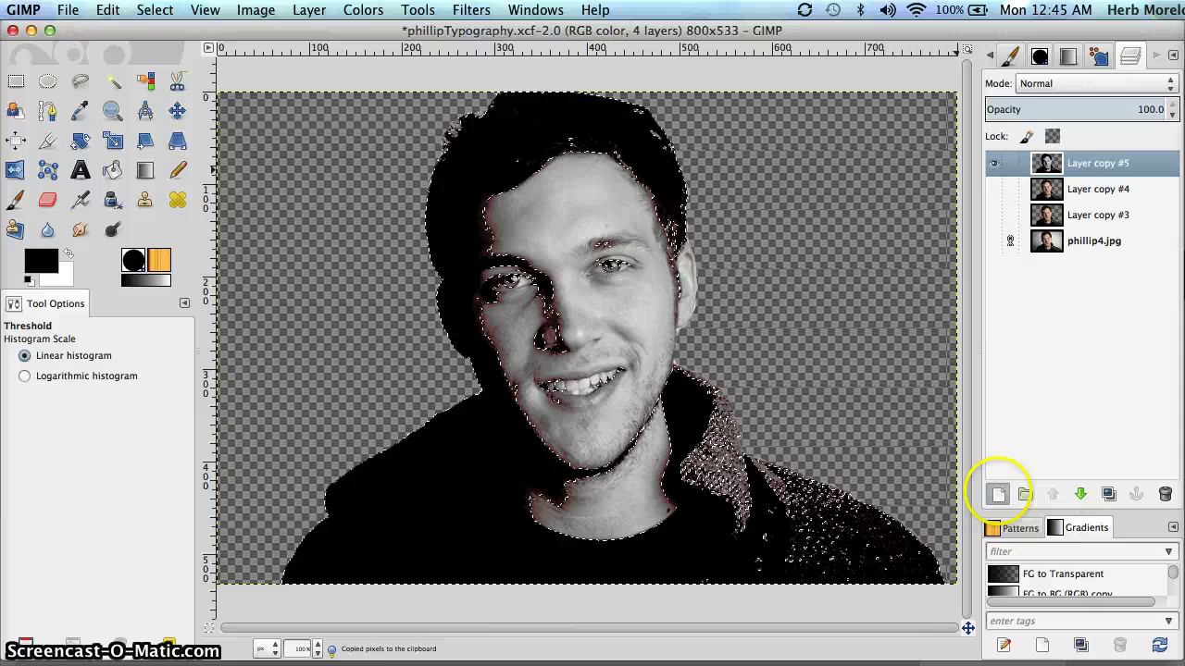
drag(23, 30, 110, 60)
click(259, 339)
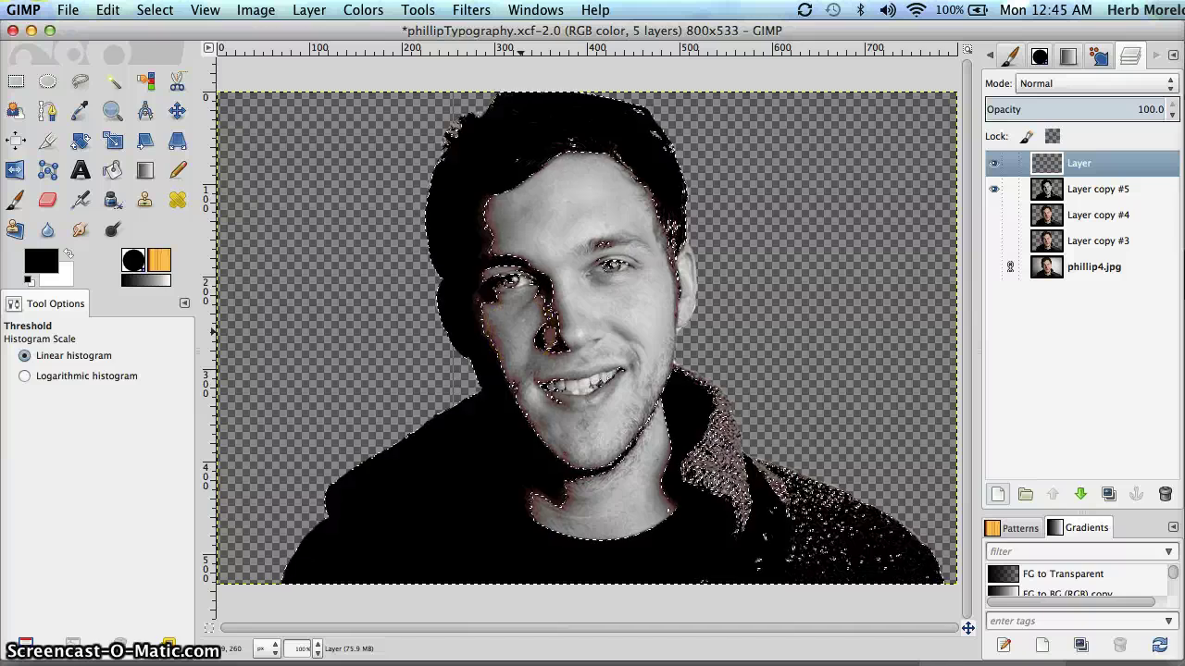
- Paste and anchor the shadows onto the new layer, then hide Layer copy #5
key(super+v)
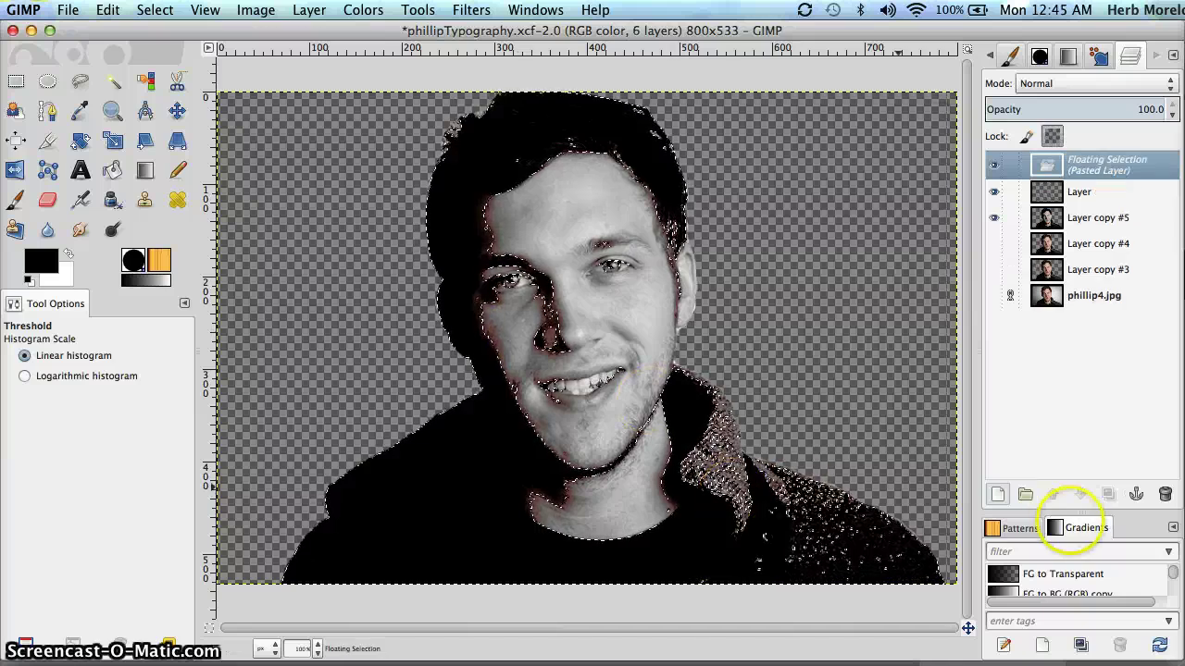
click(1137, 494)
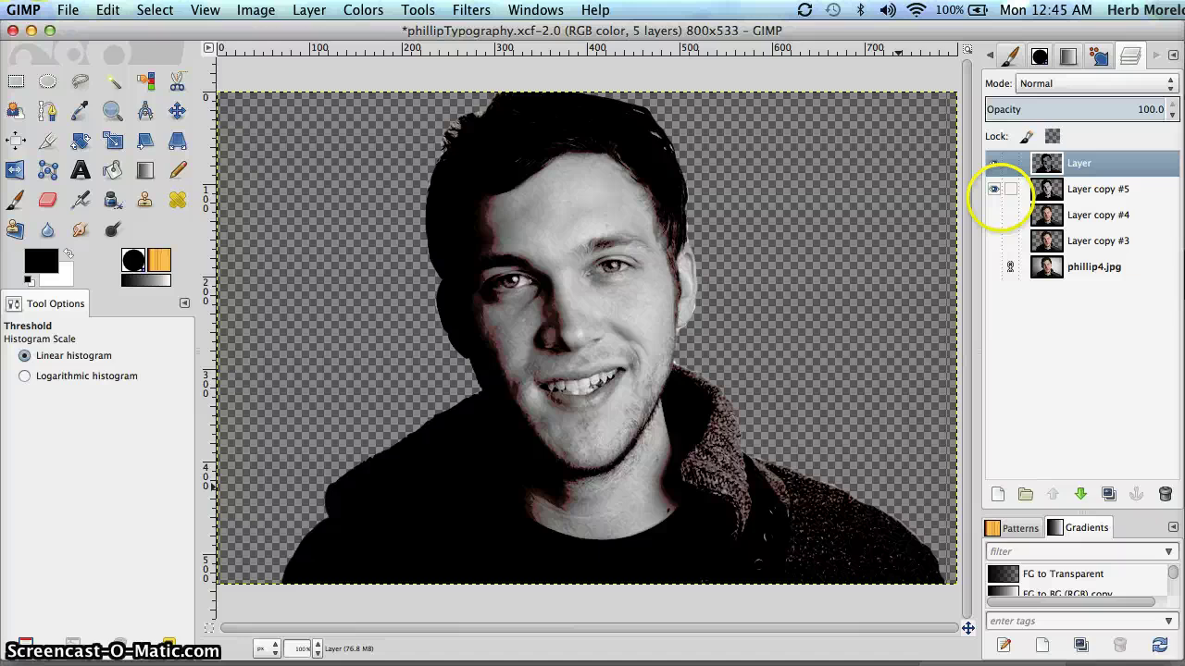
click(994, 189)
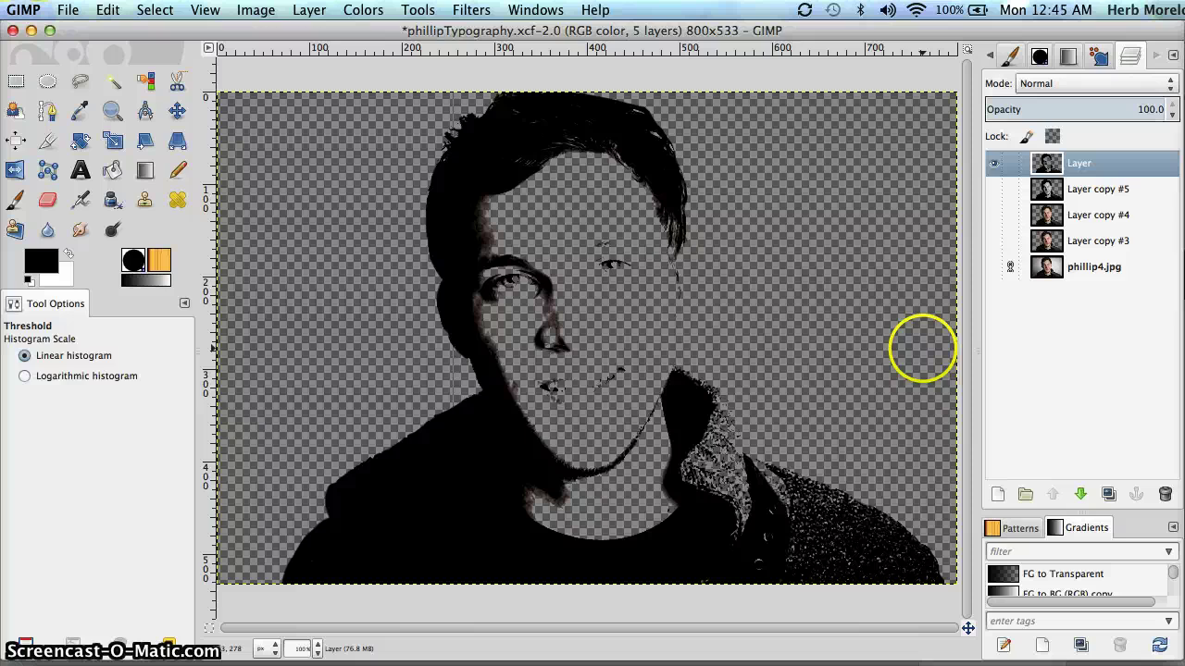
- Drag Layer copy #4 to the top of the stack, make it visible, and desaturate it
drag(1096, 214, 1083, 155)
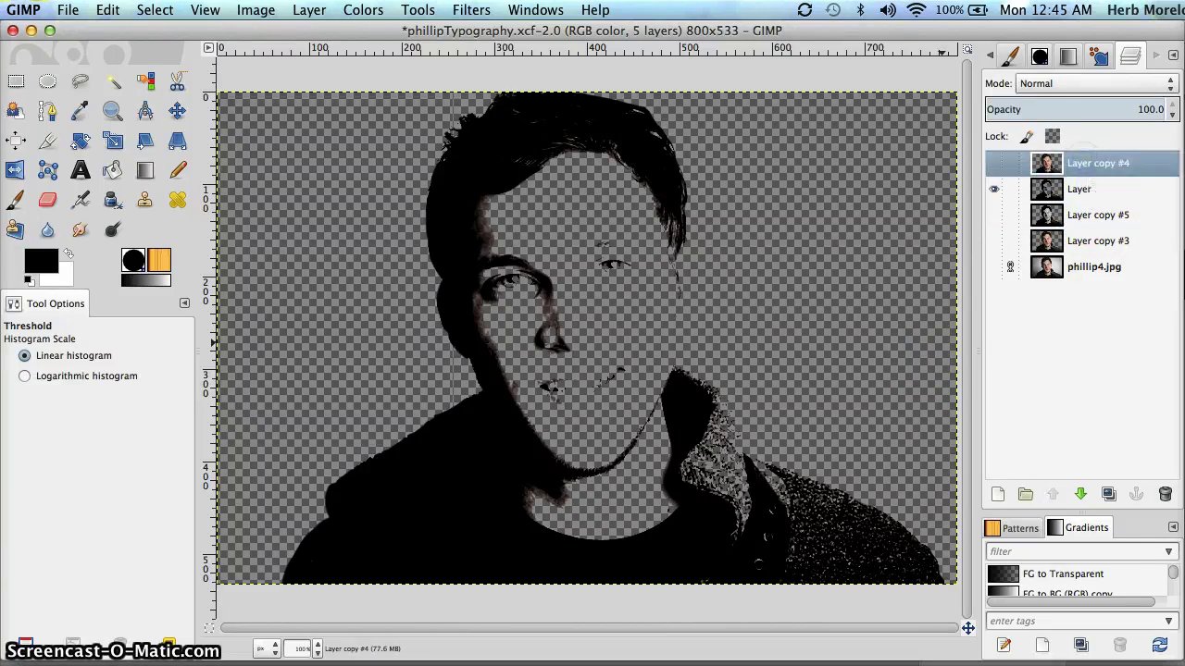
click(993, 163)
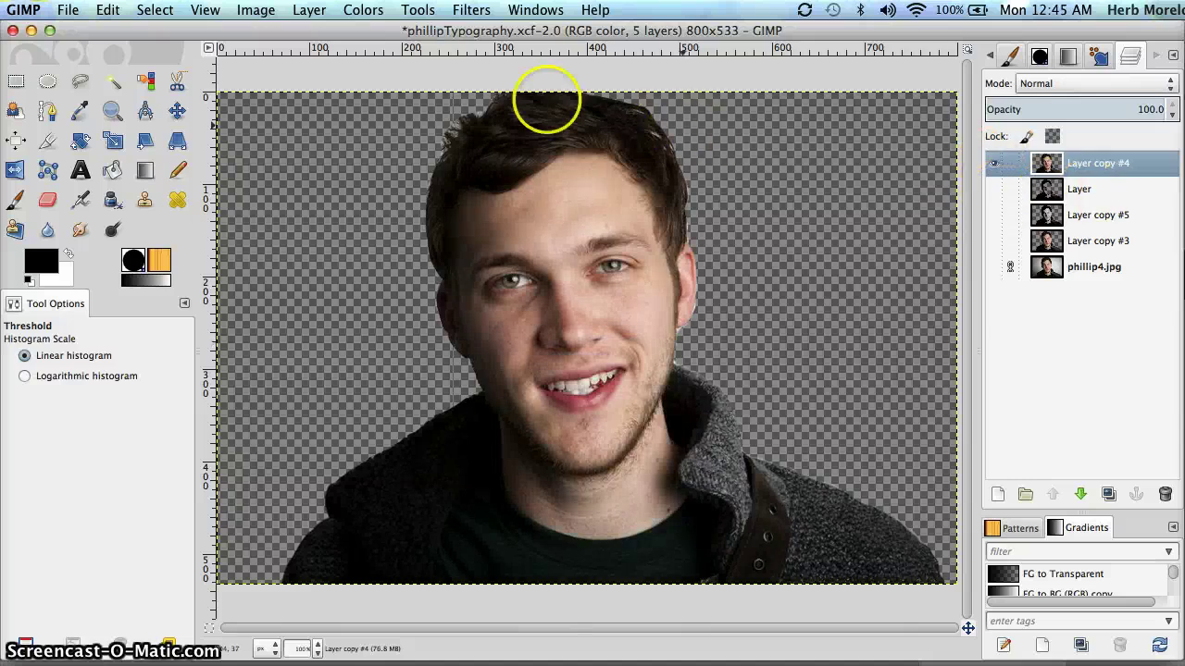
click(363, 11)
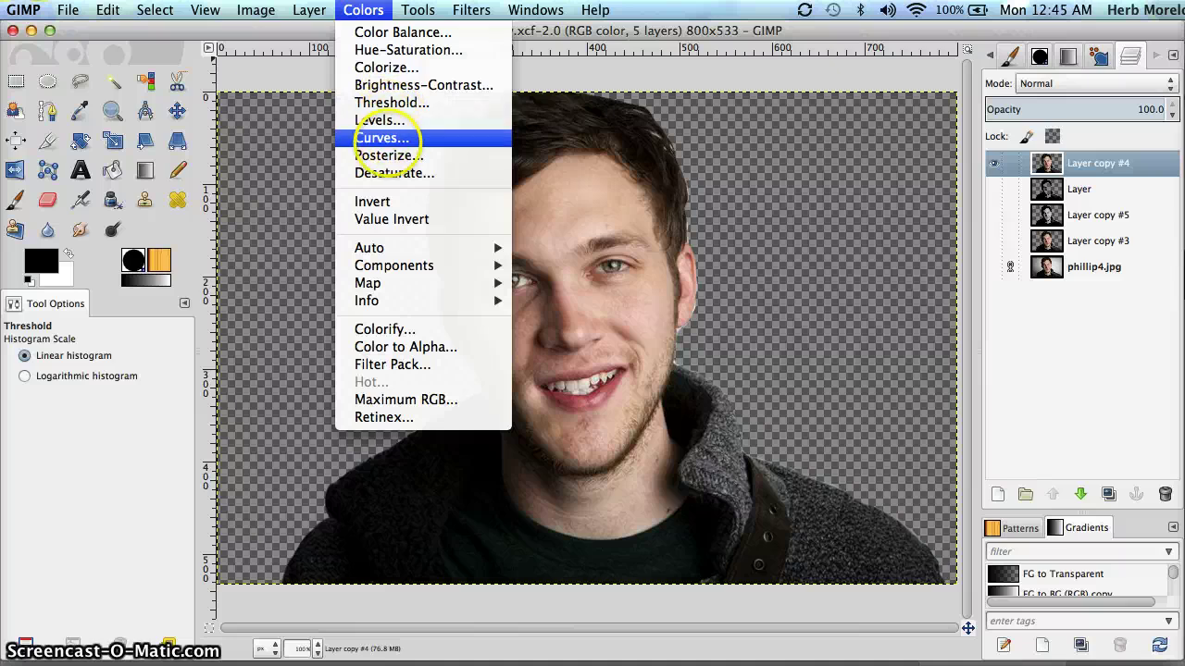
click(391, 174)
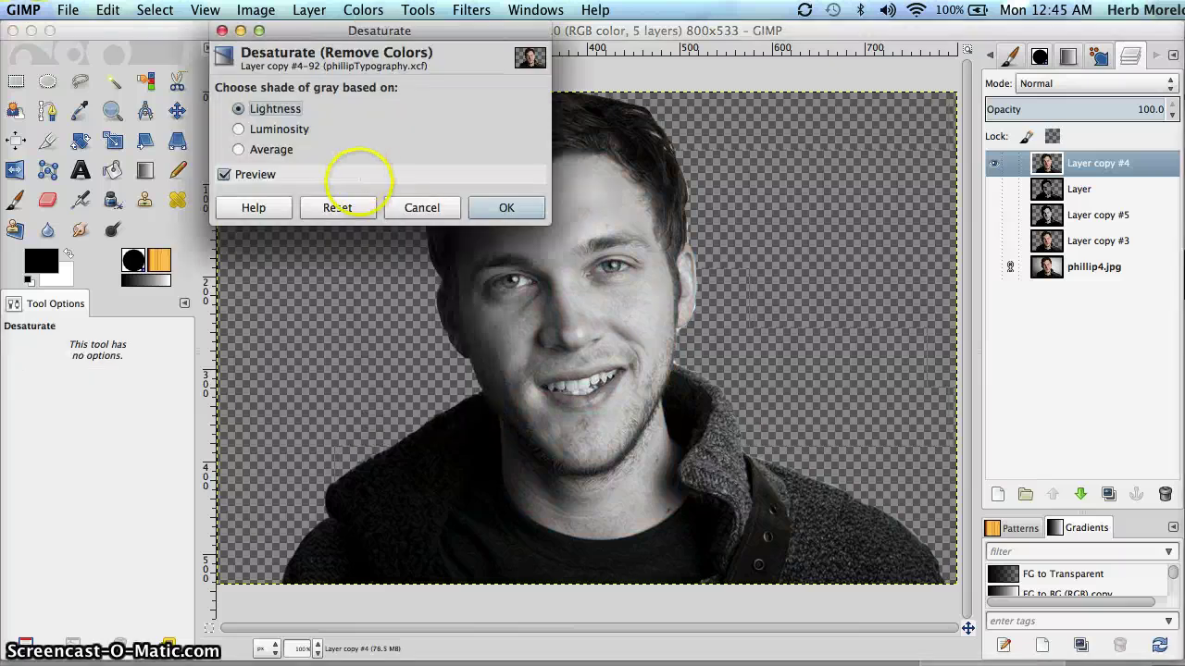
click(506, 208)
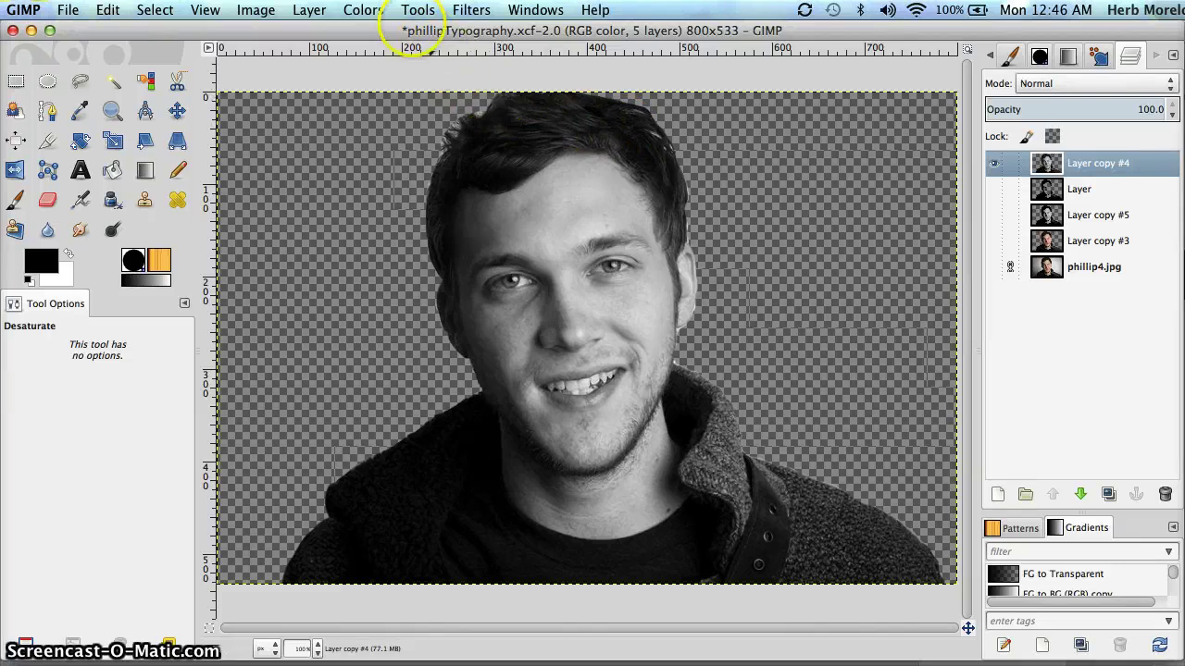
- Use Color Balance to set Layer copy #4's Midtones Cyan–Red slider to Red 100
click(366, 10)
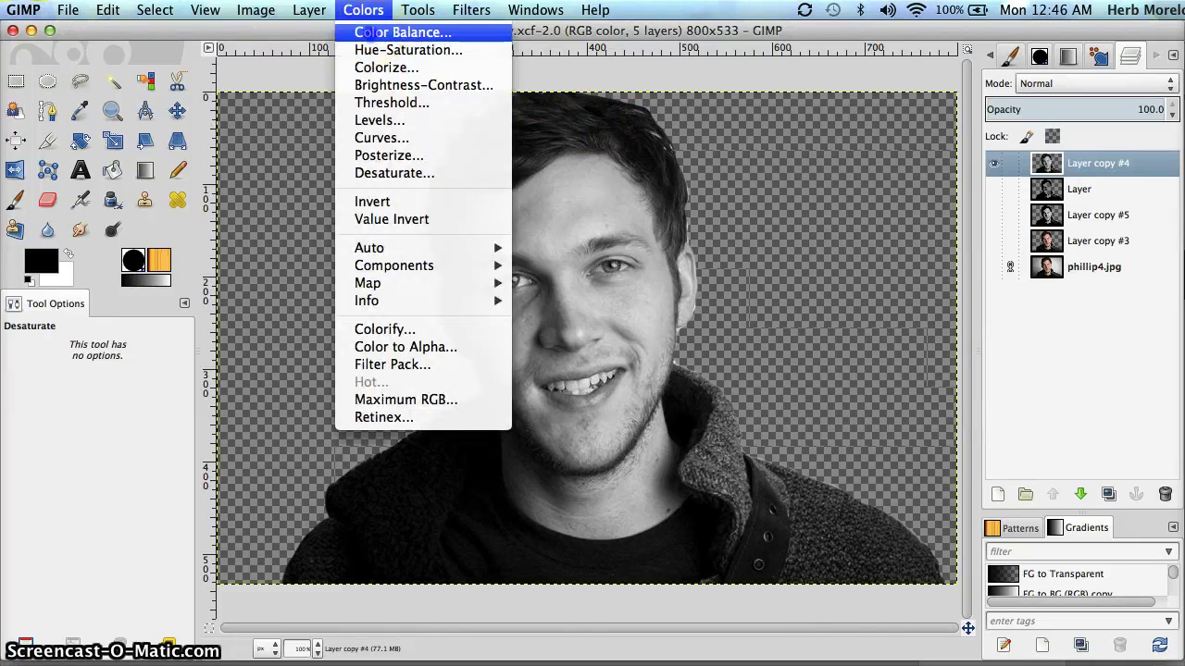
click(372, 31)
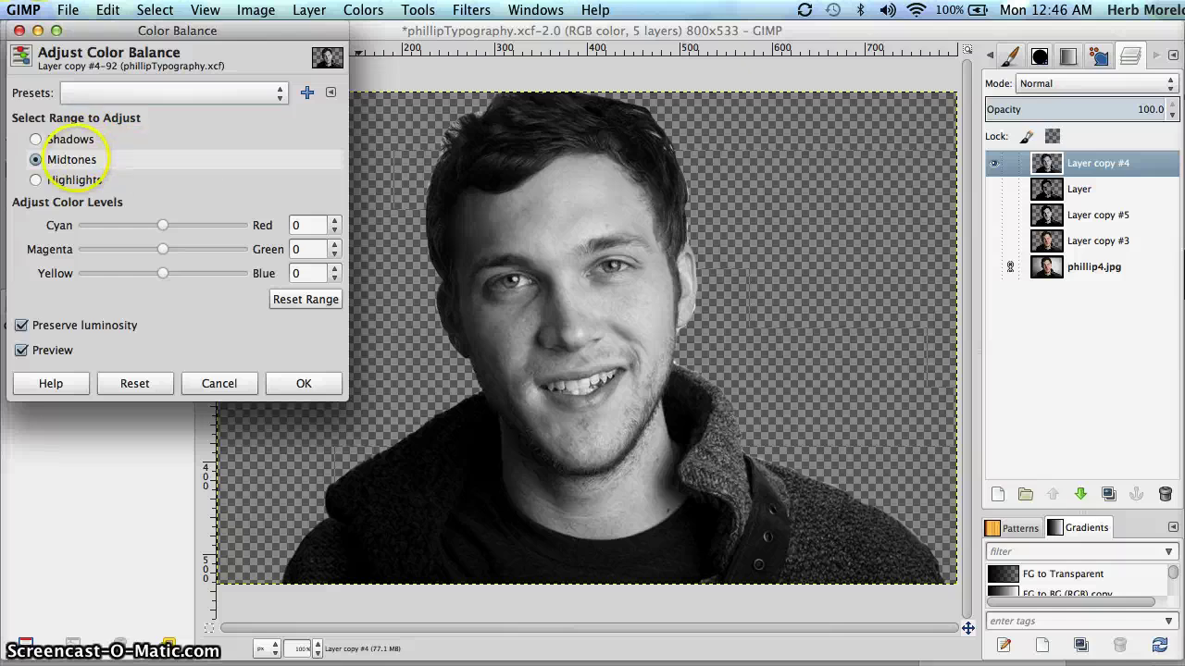
click(78, 159)
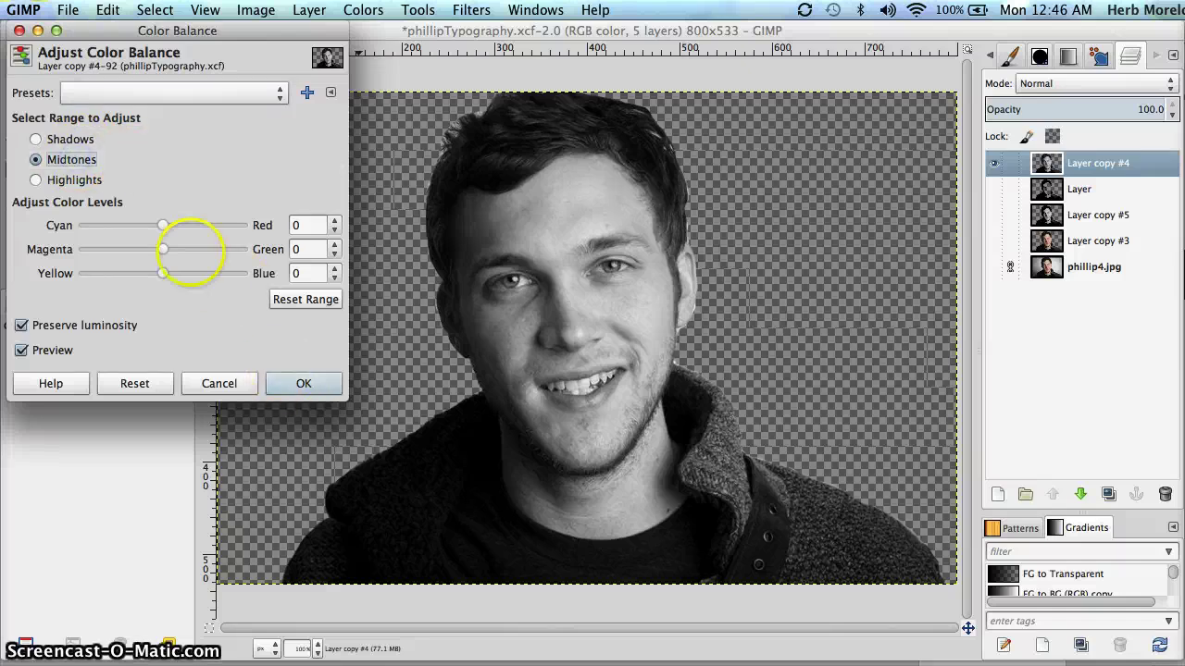
drag(162, 225, 242, 230)
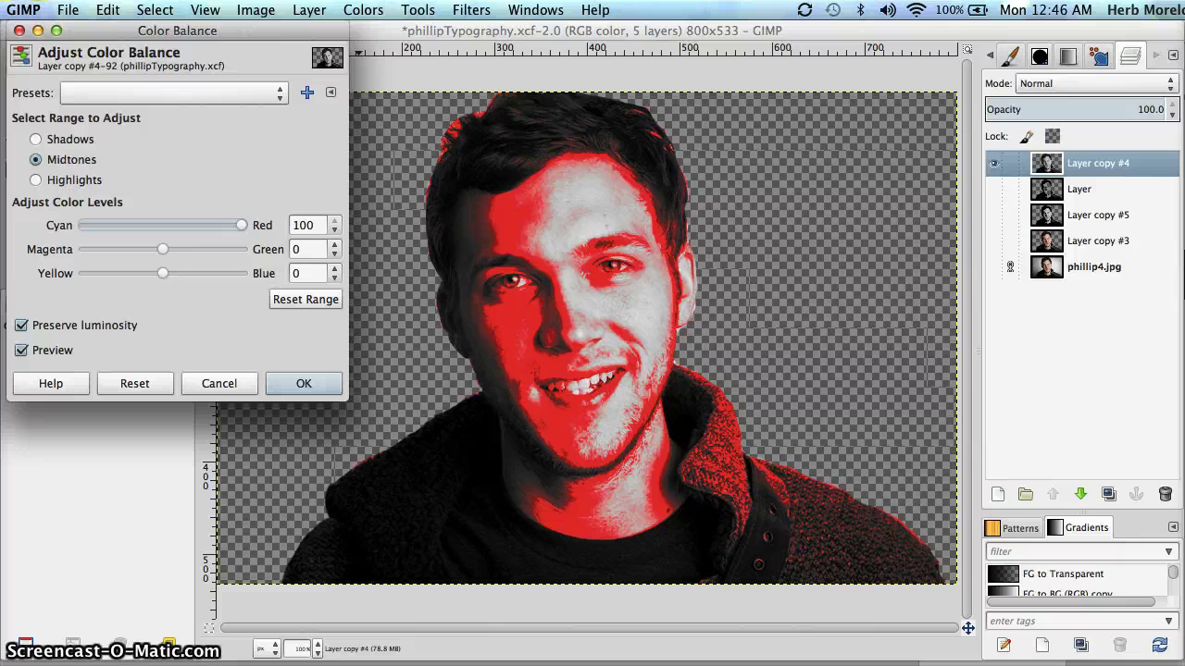
click(304, 383)
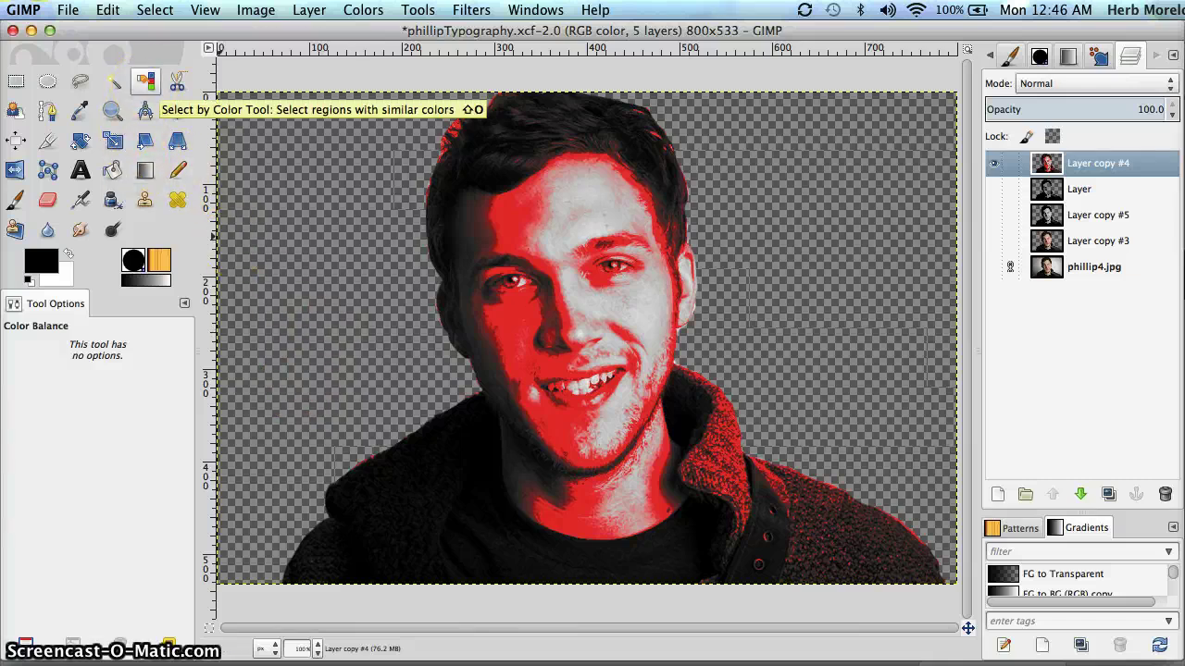
- Select the red face areas by colour, then add further red regions such as the left cheek
click(145, 82)
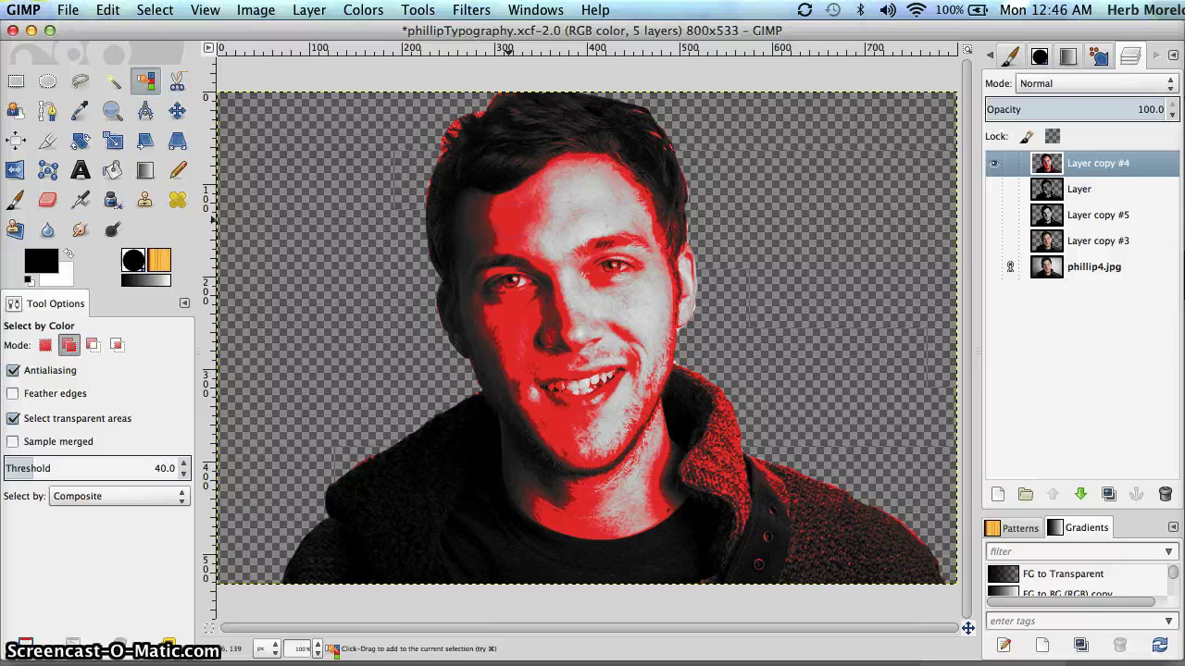
click(507, 218)
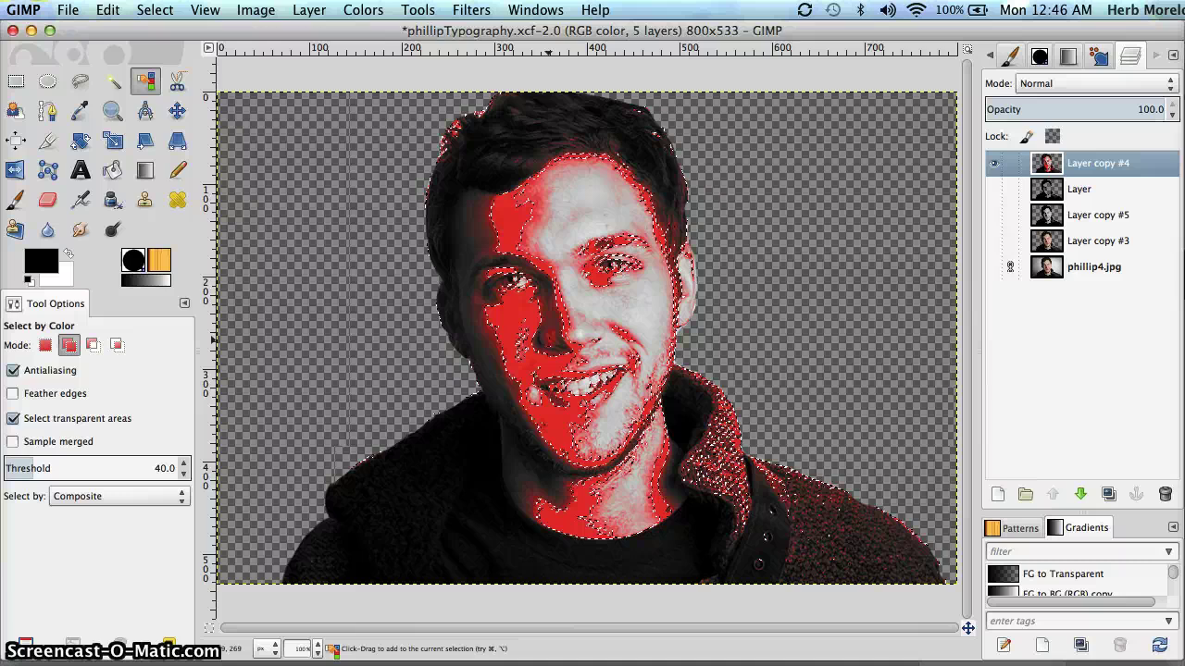
click(449, 342)
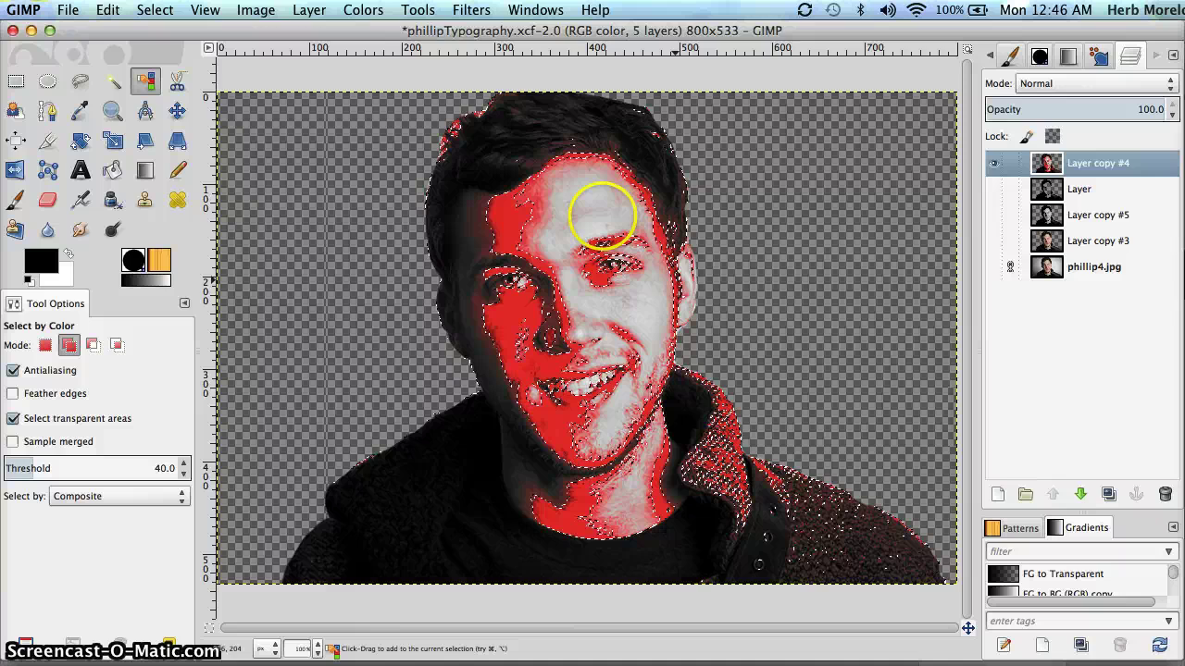
click(362, 10)
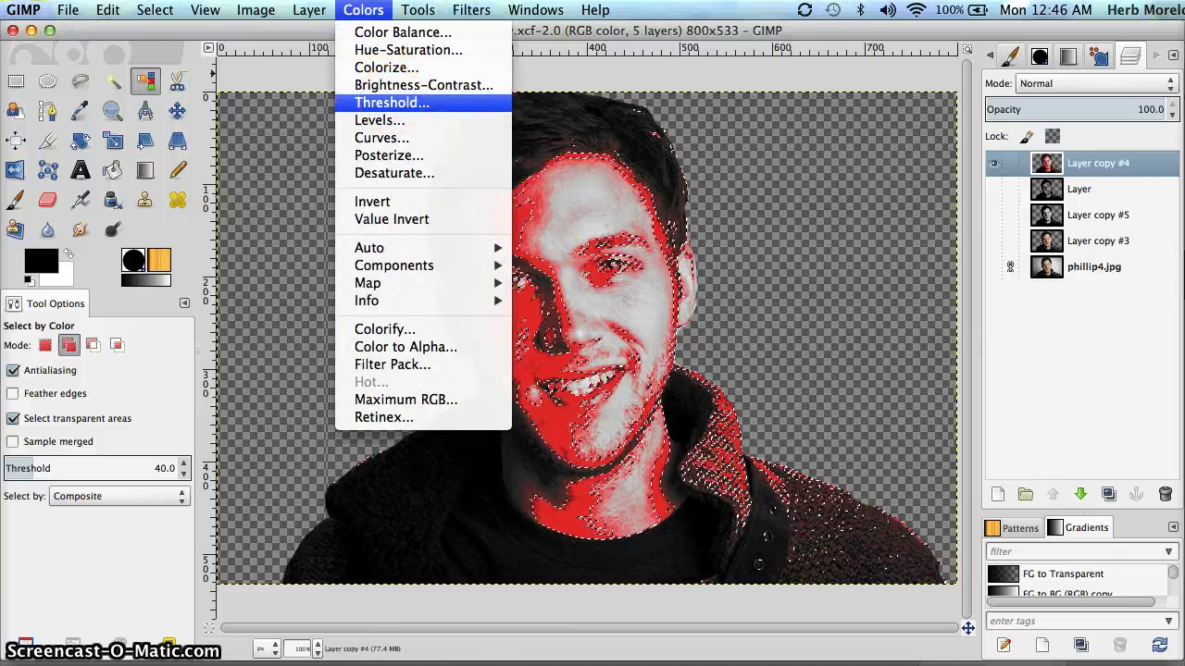
- Apply Threshold 255–255 to the selected face area of Layer copy #4
click(389, 104)
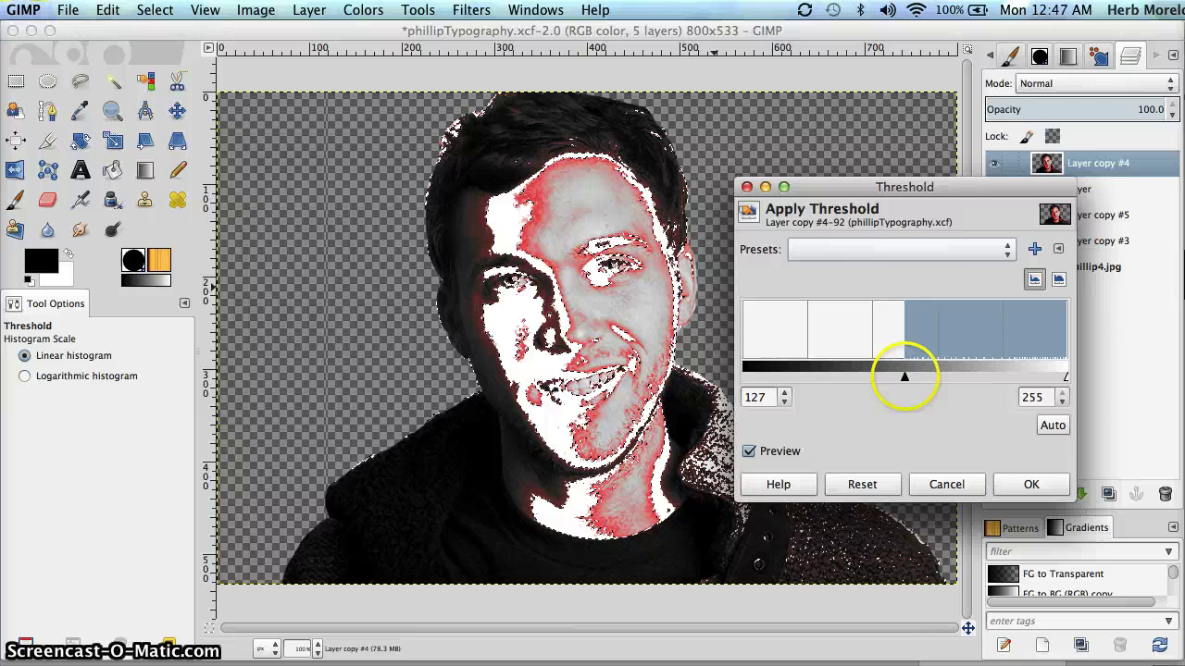
mouse_move(904, 375)
mouse_down()
mouse_move(729, 381)
mouse_move(1064, 335)
mouse_up()
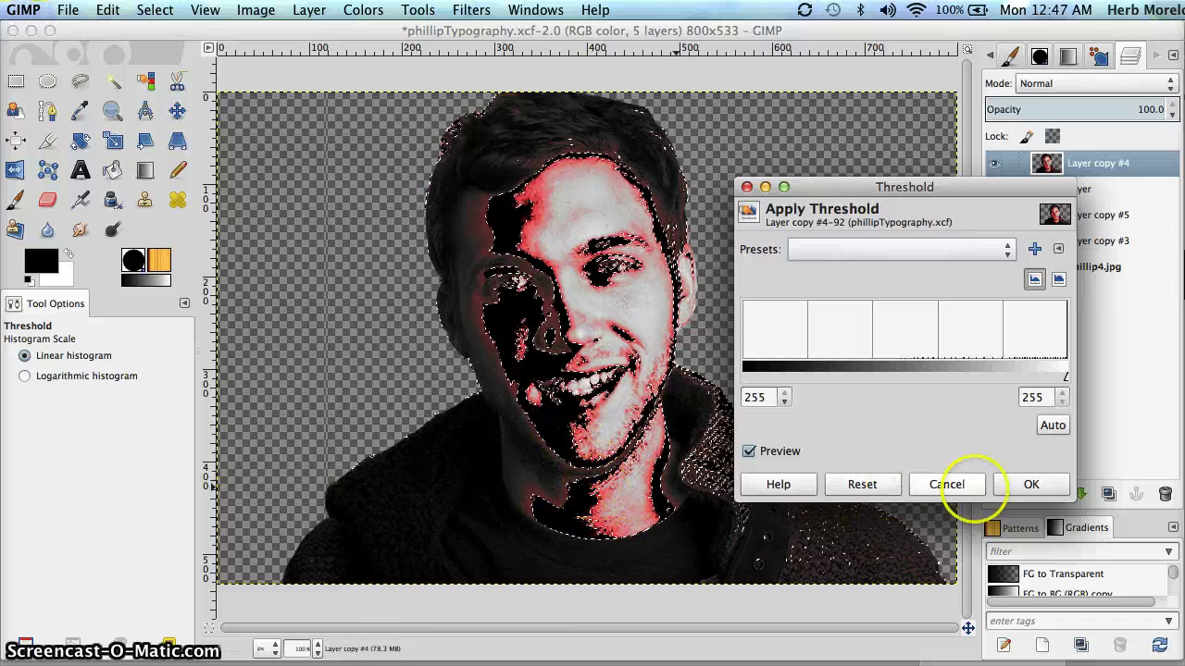
click(1023, 484)
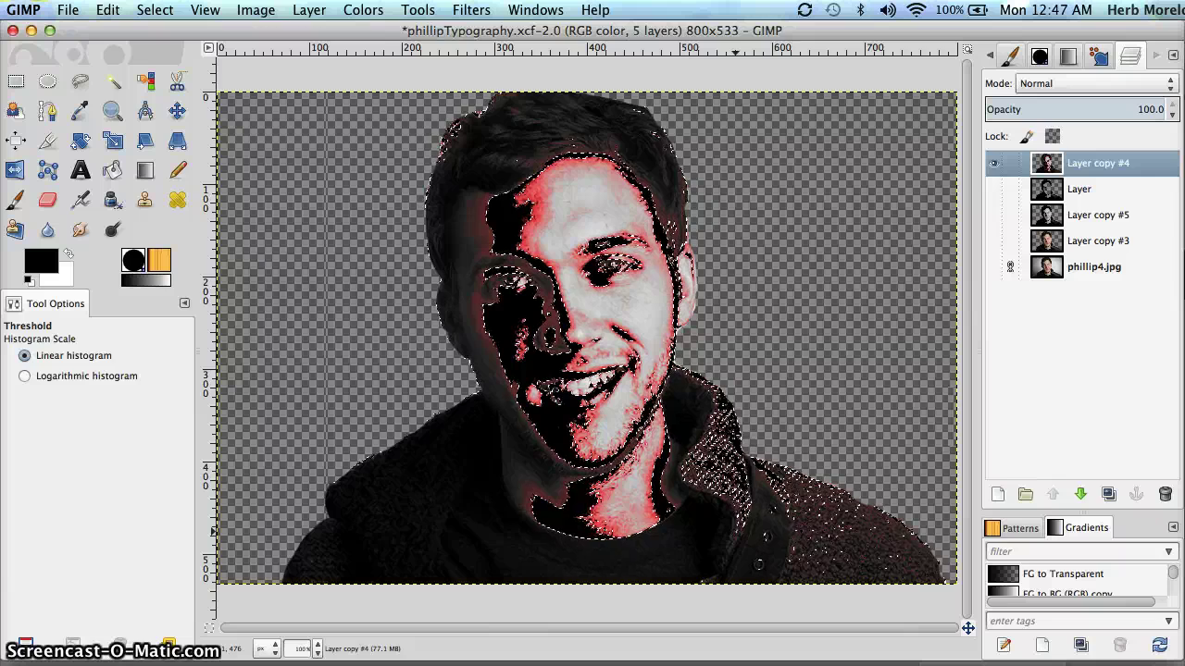
- Copy the thresholded face pixels and create a new transparent Layer #1
key(ctrl+c)
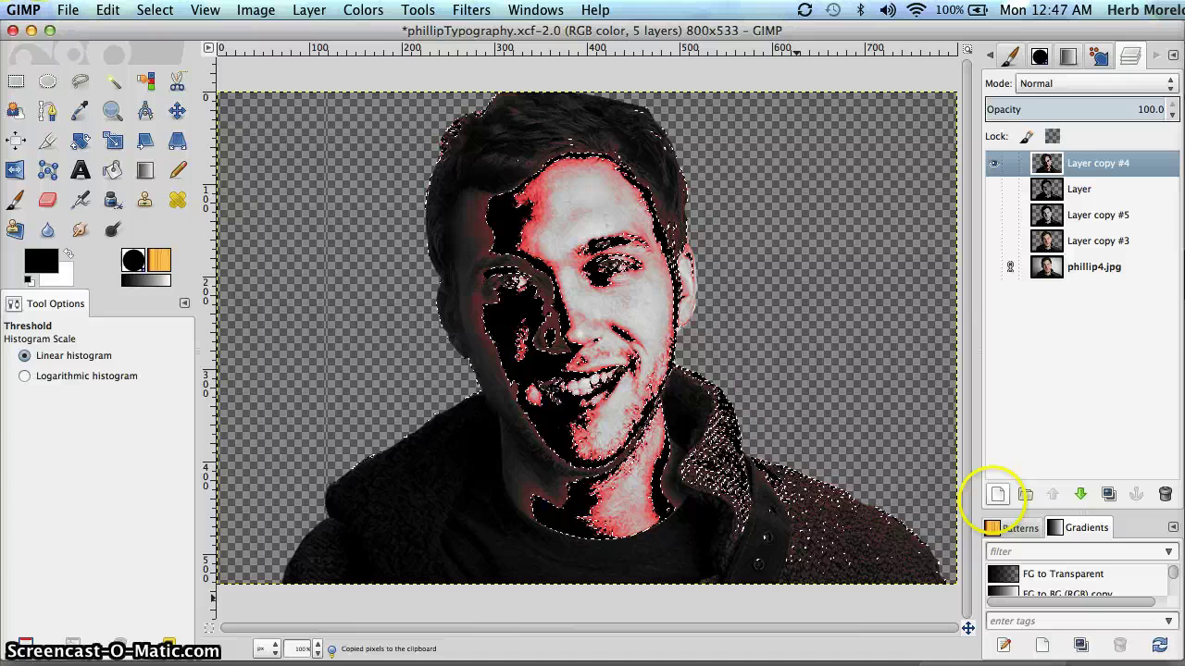
click(997, 494)
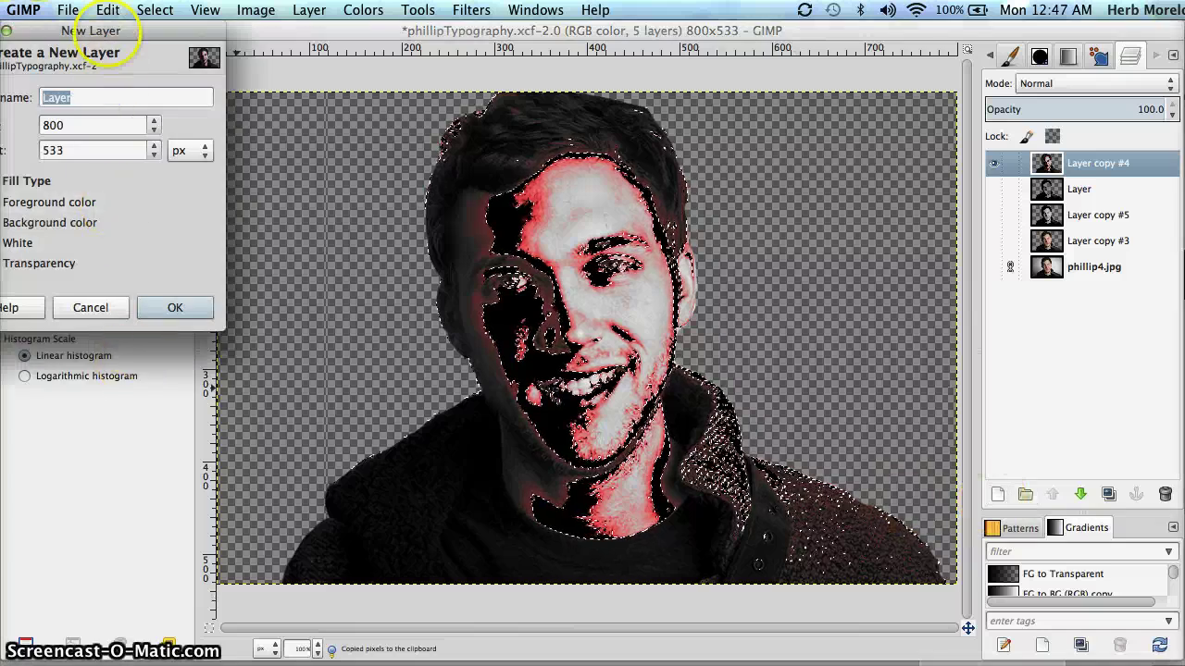
drag(119, 28, 250, 63)
click(310, 341)
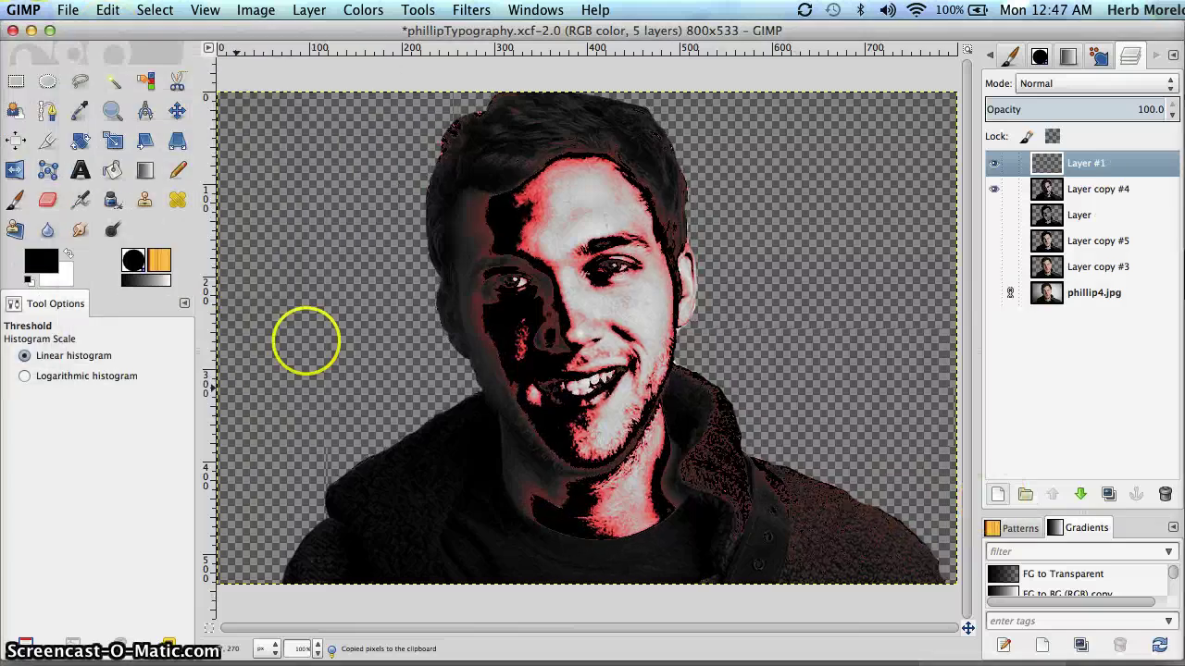
- Paste and anchor the face pixels onto Layer #1, then hide Layer copy #4
key(ctrl+v)
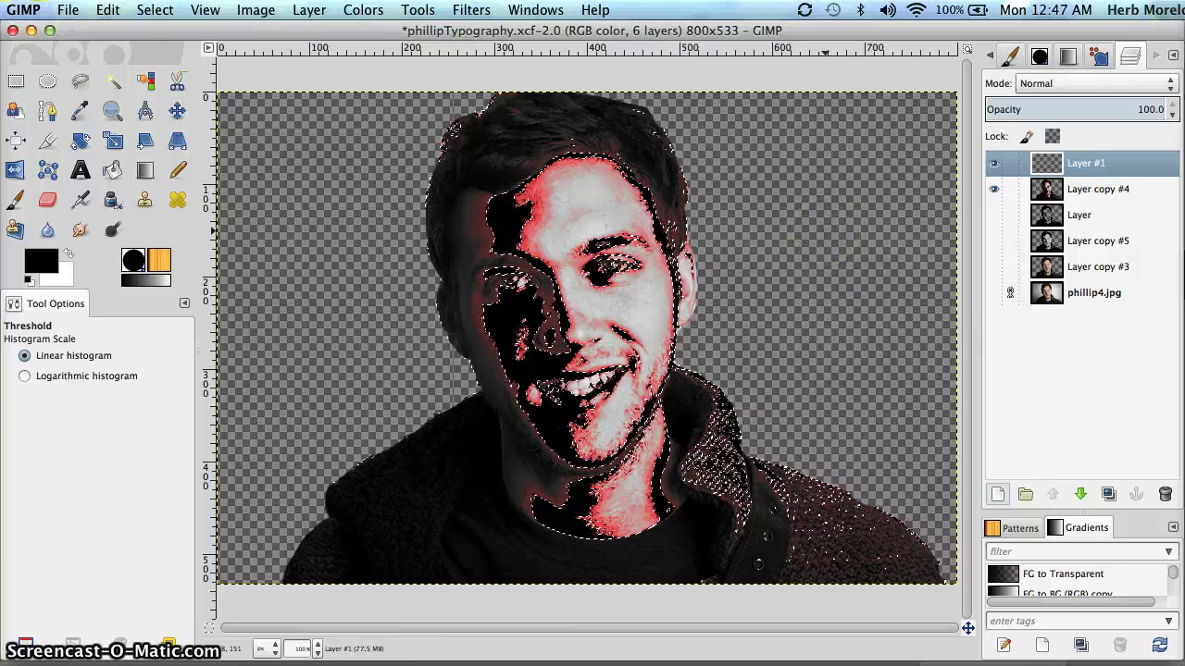
key(ctrl+v)
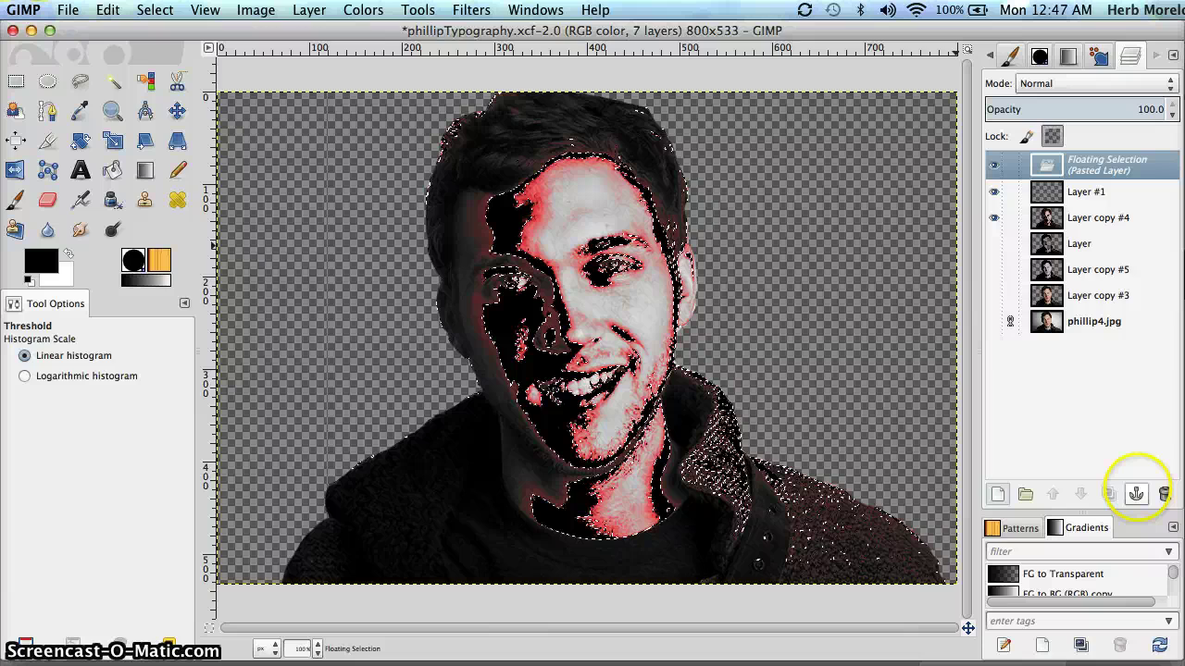
click(1136, 494)
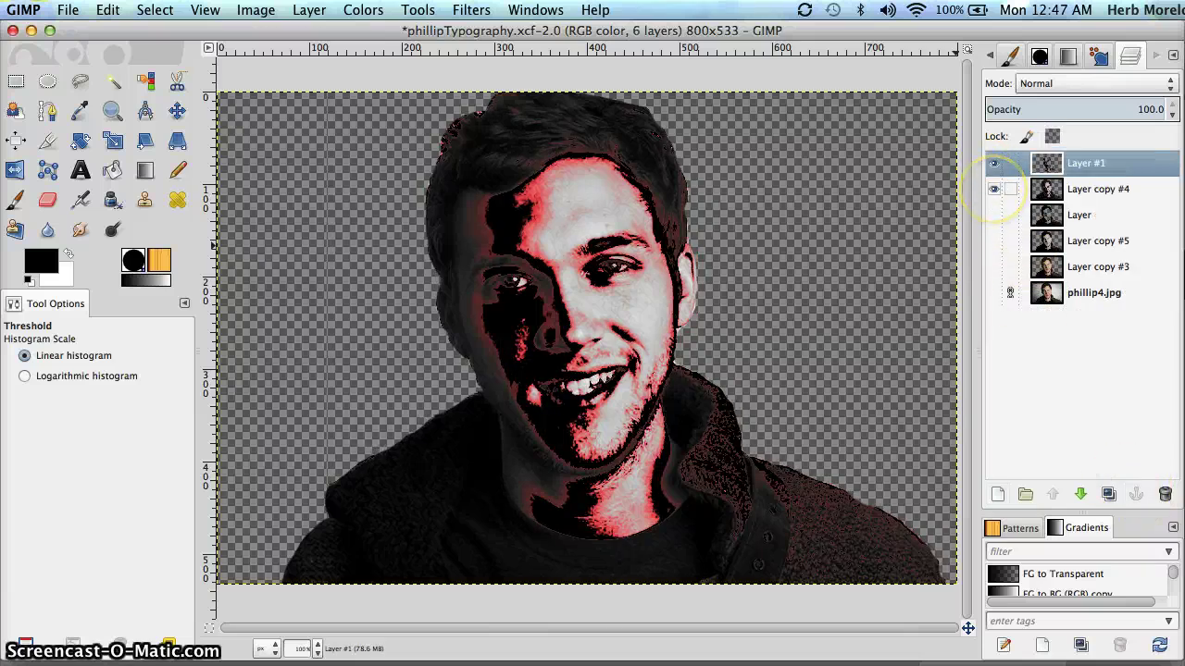
click(994, 189)
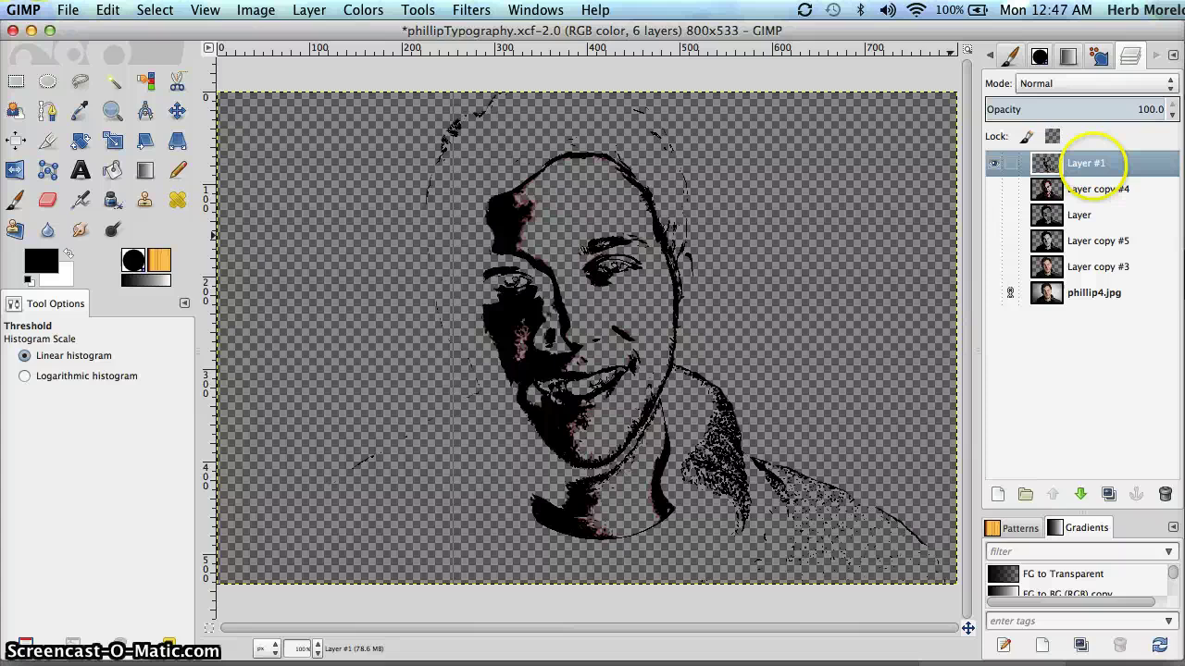
- Rename Layer #1 to 'Midtones'
double_click(1092, 164)
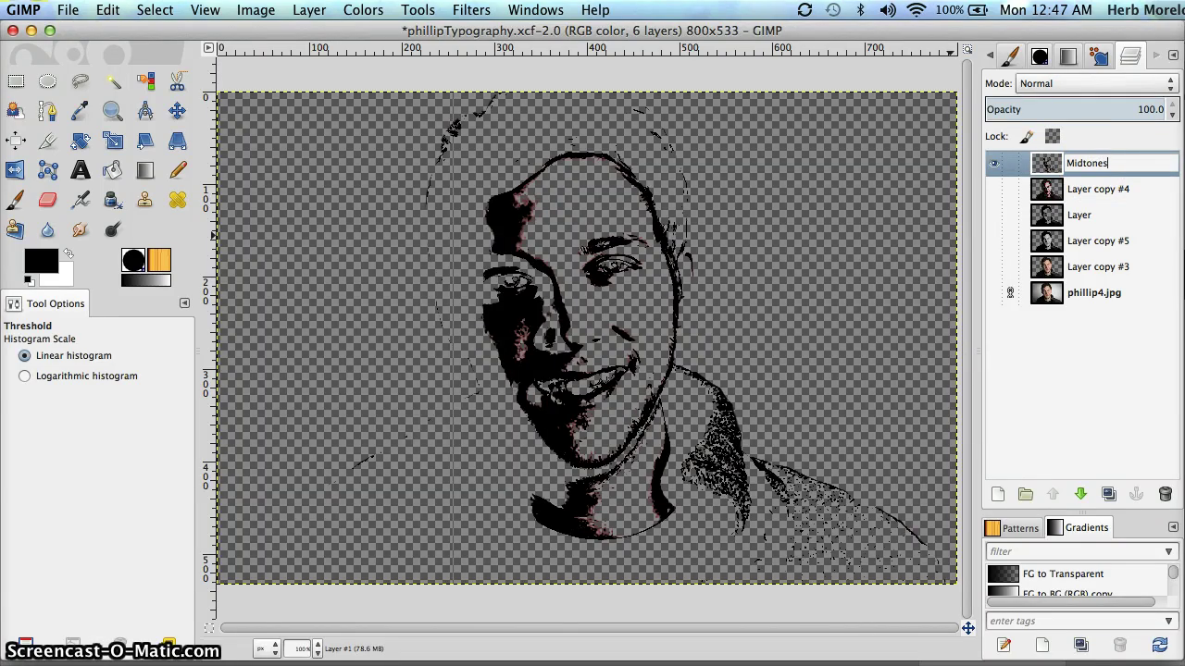
text(Midtones)
key(Return)
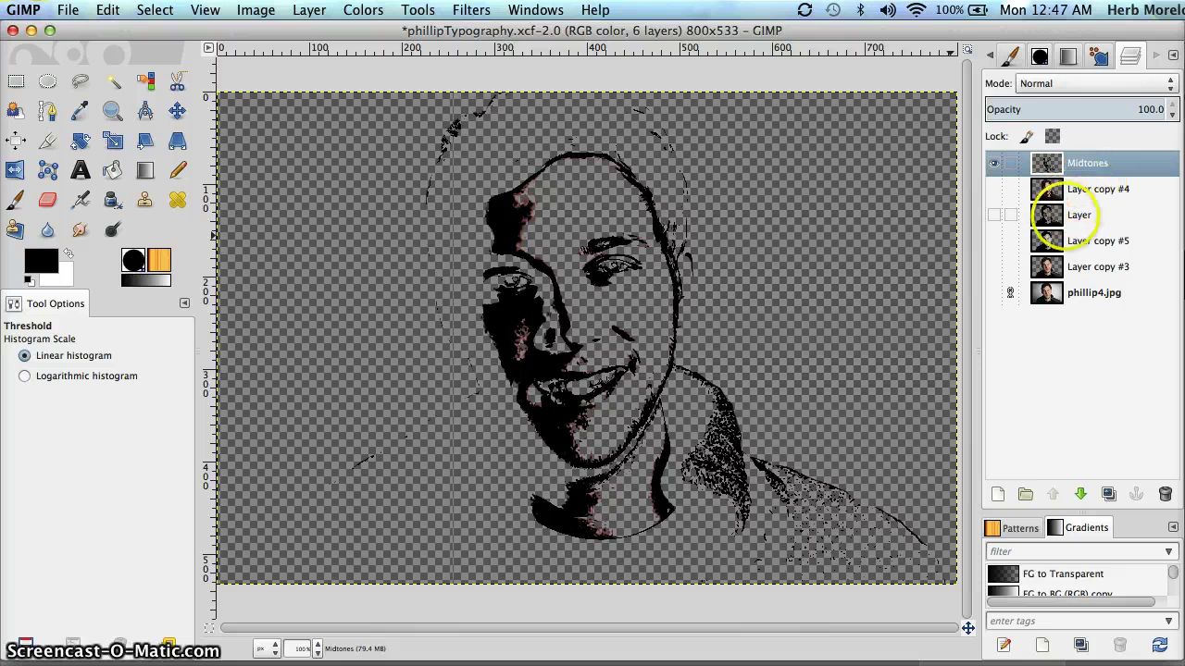
- Make the darker portrait layer visible, raise it to the top, and rename it 'Shadows'
drag(994, 215, 1085, 159)
click(1076, 161)
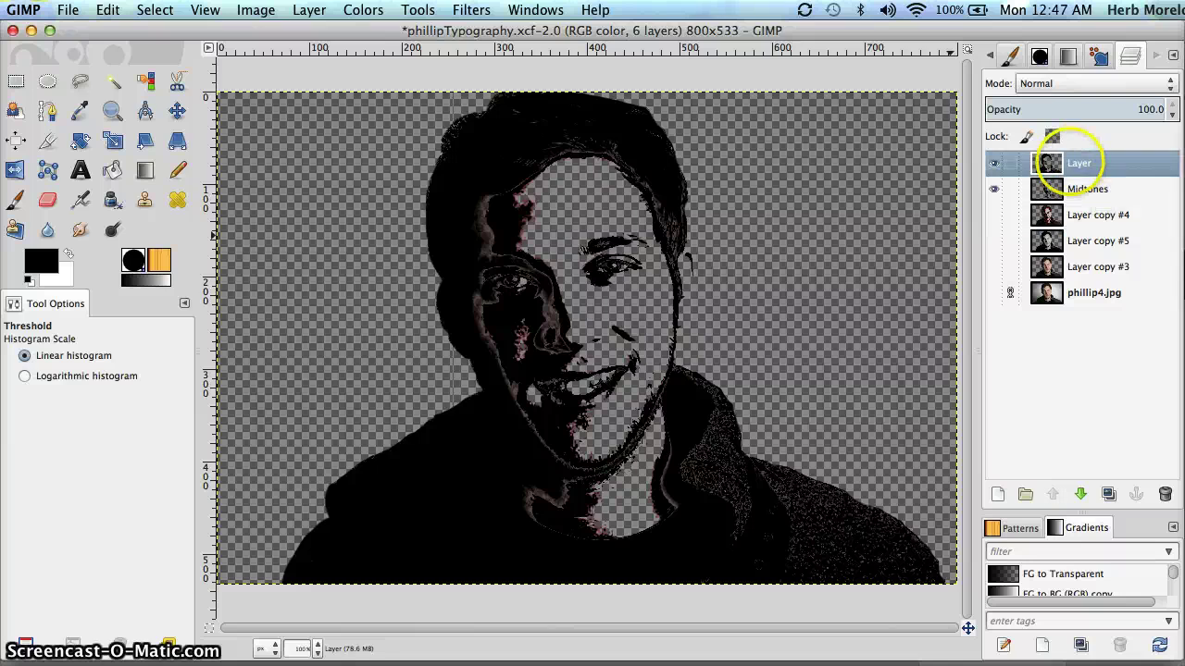
double_click(1076, 162)
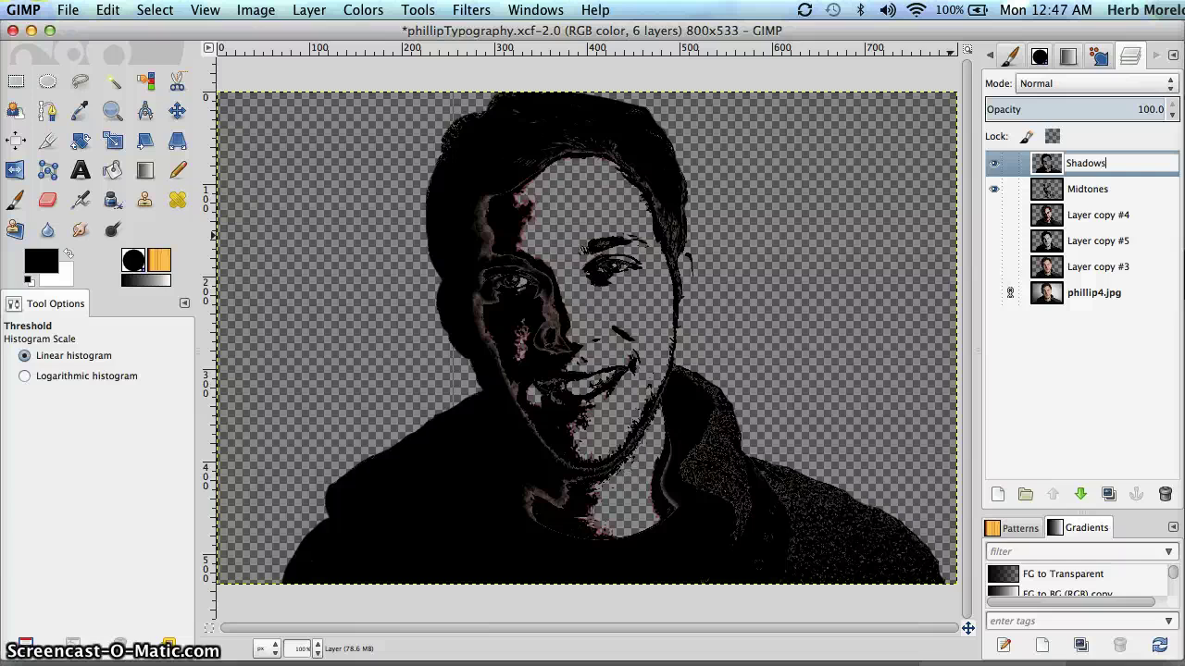
key(Return)
drag(1045, 175, 1086, 169)
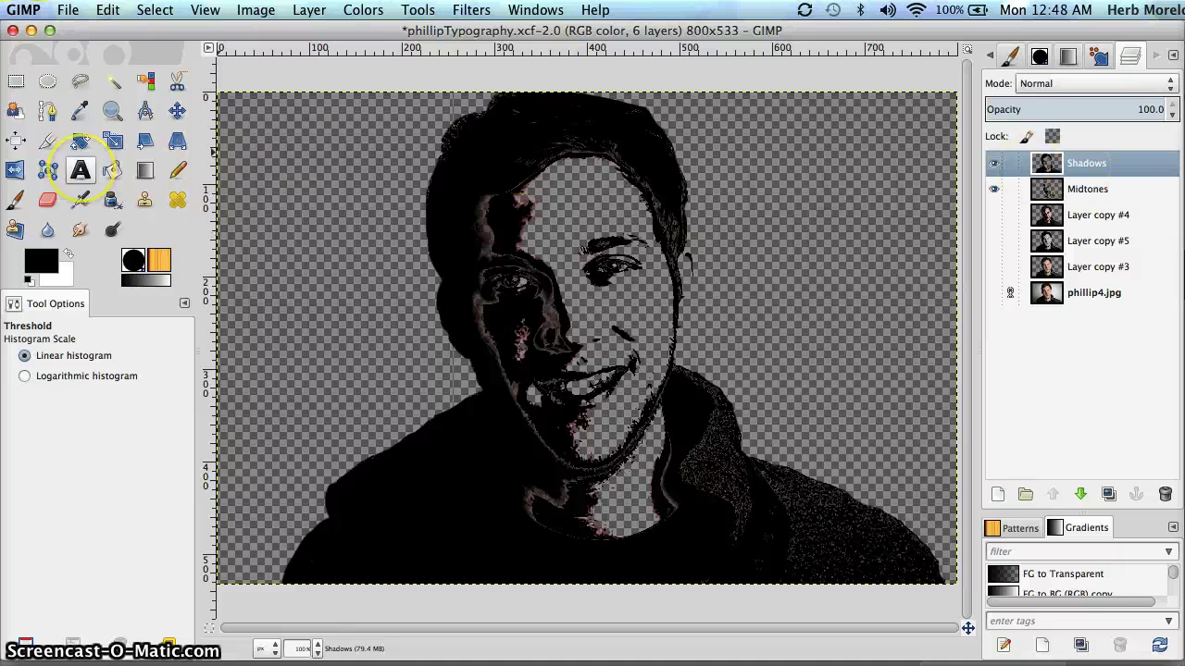
- Restack the Midtones layer above Shadows, then hide Shadows to show only the midtone linework
click(81, 170)
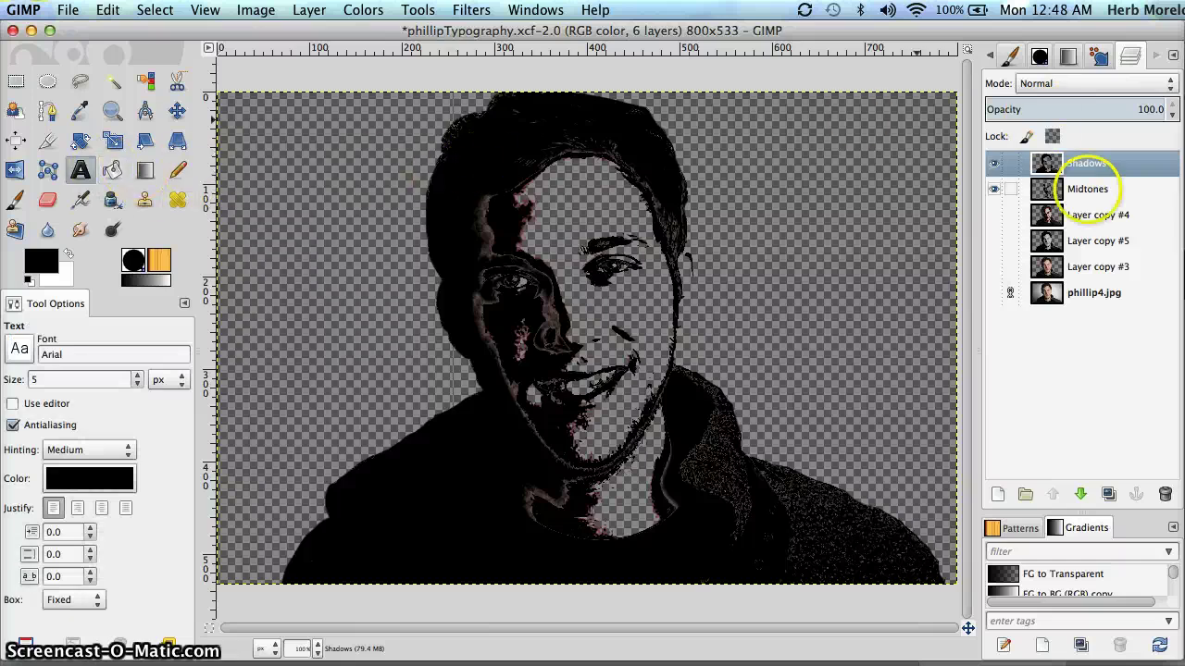
click(1082, 179)
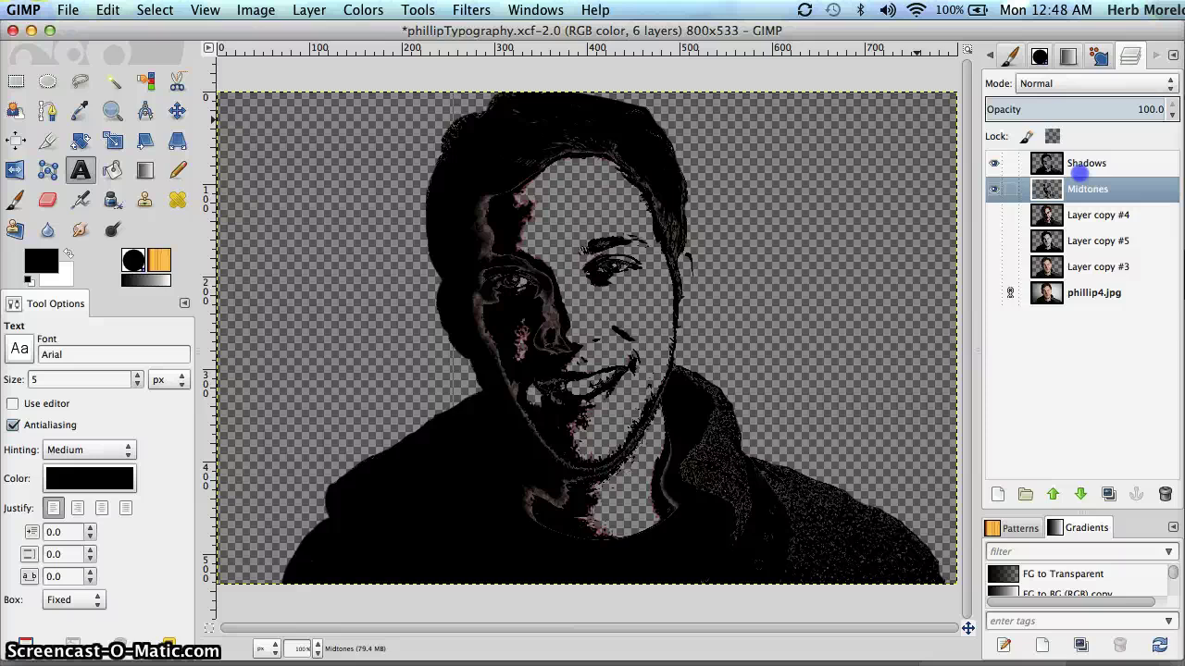
drag(1081, 176, 1081, 159)
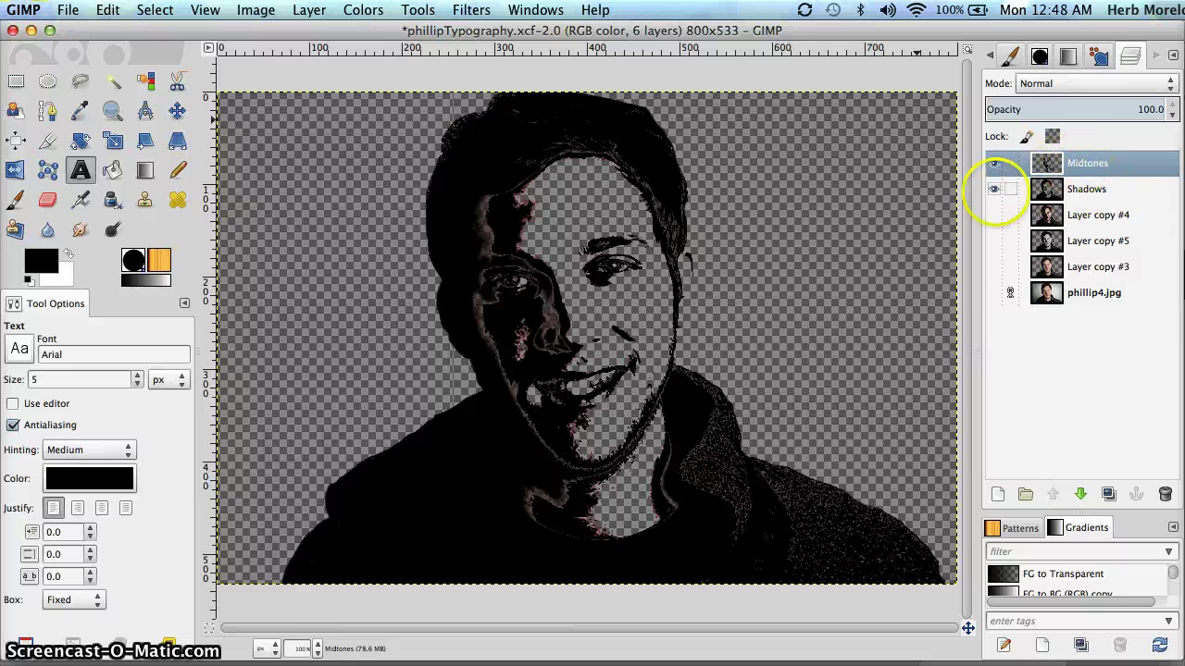
click(993, 189)
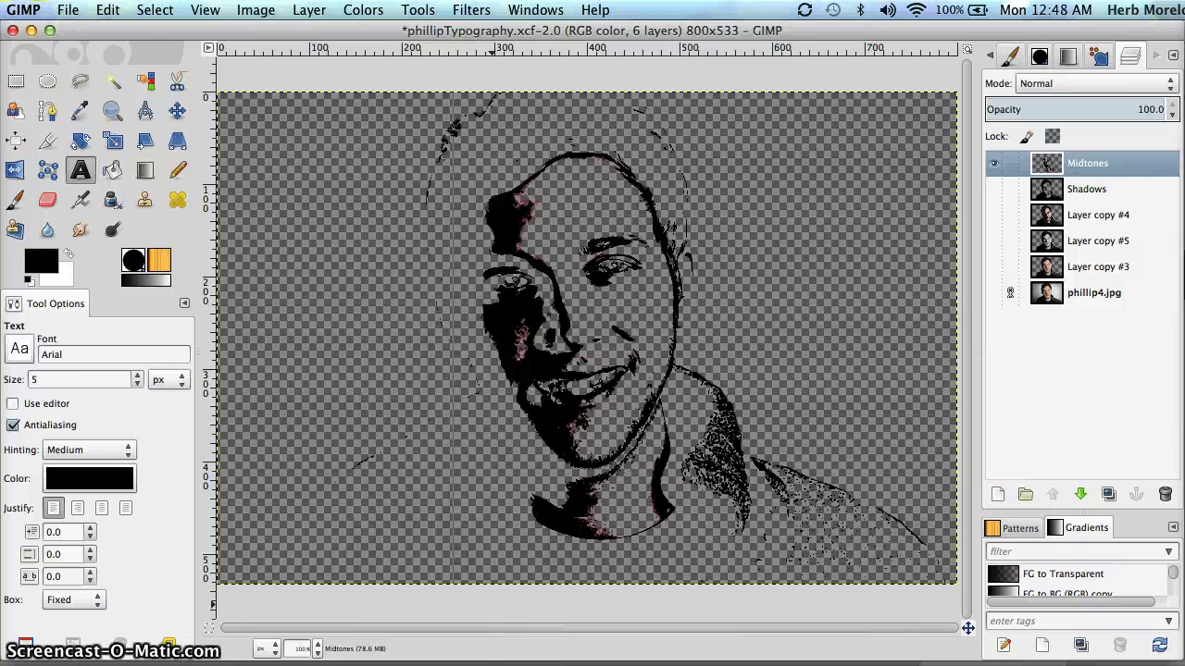
- In the Untitled 1 lyrics, add a space between 'along' and 'Just'
key(super+Tab)
scroll(264, 213, up, 2)
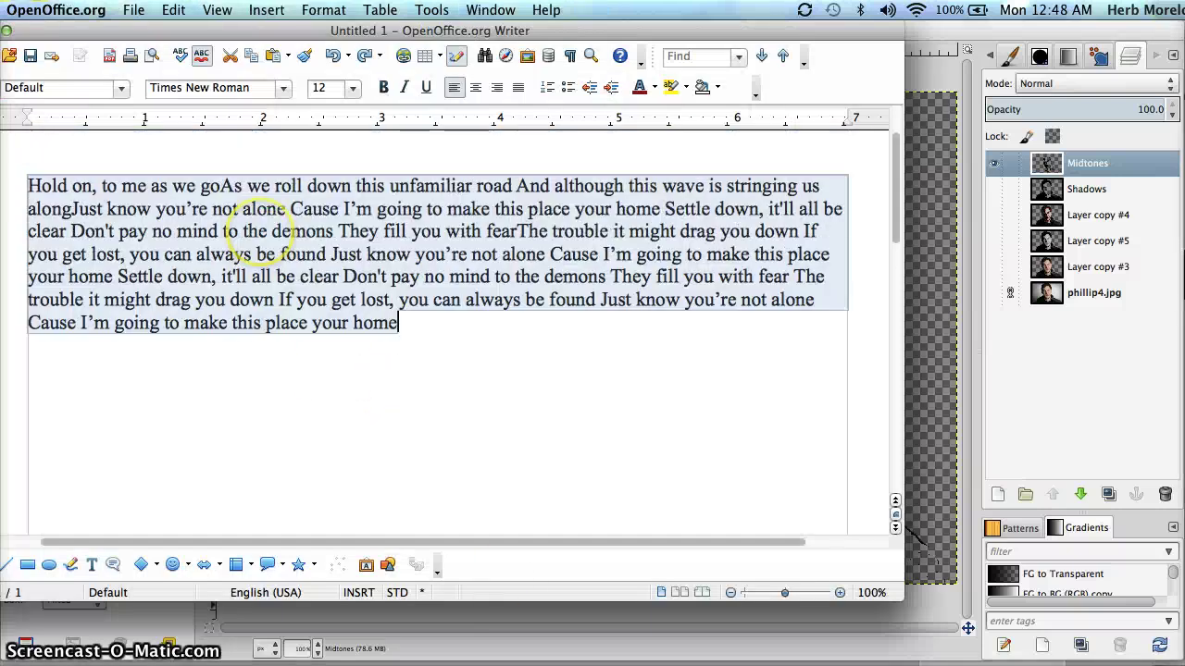
click(63, 204)
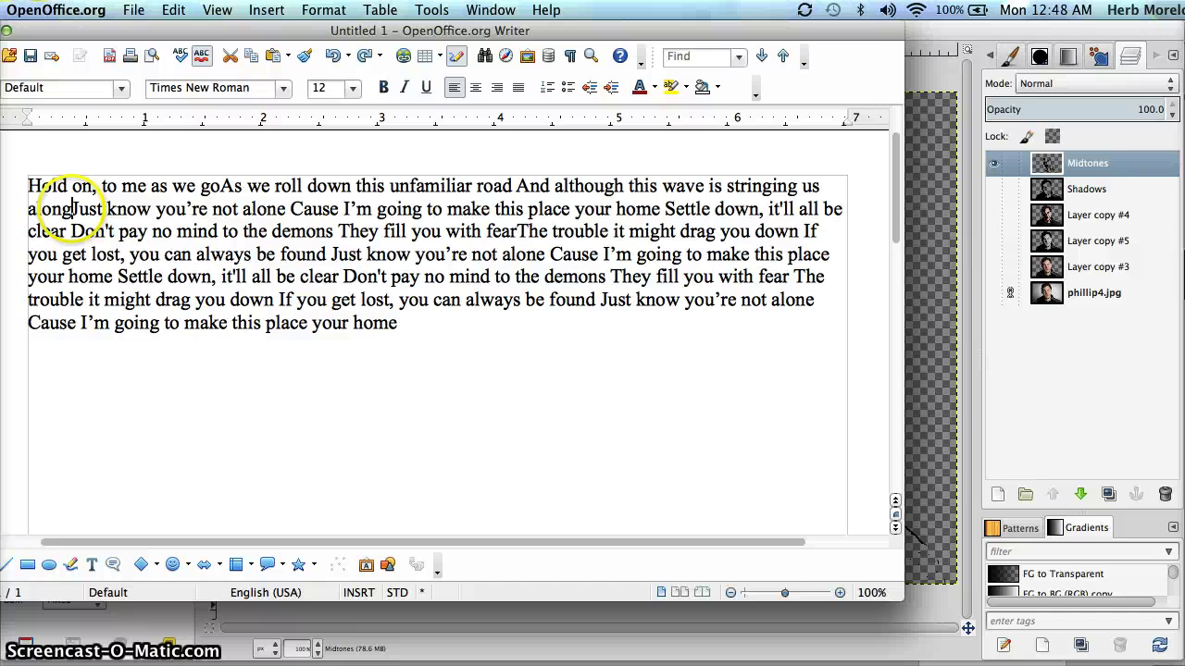
click(28, 187)
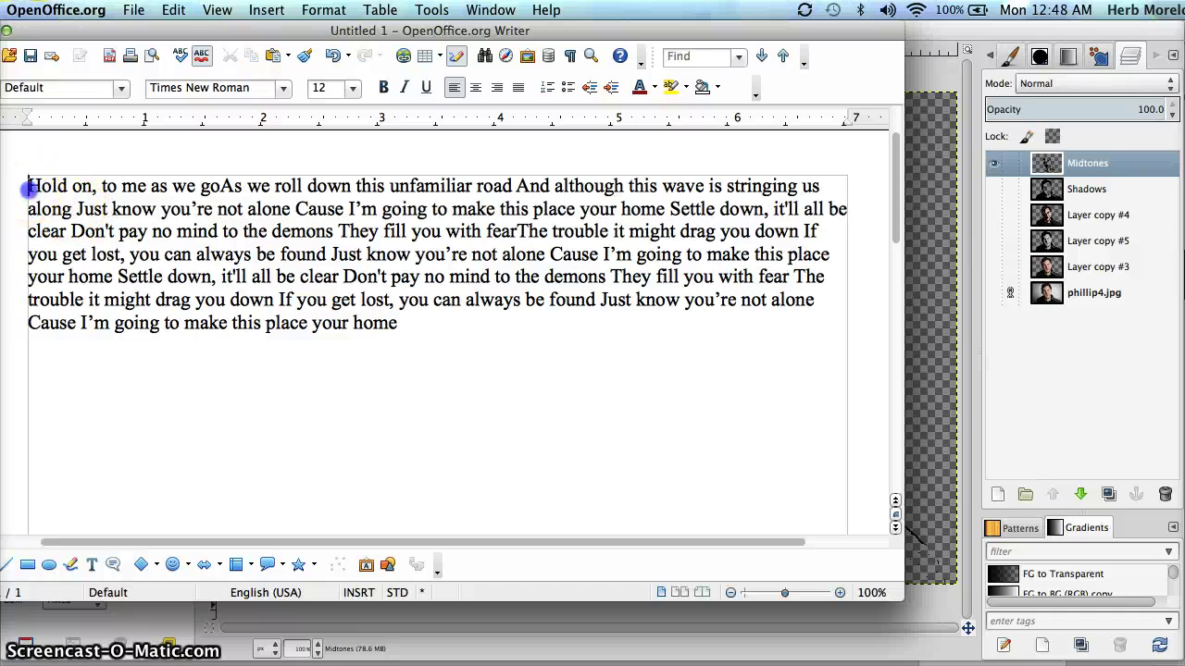
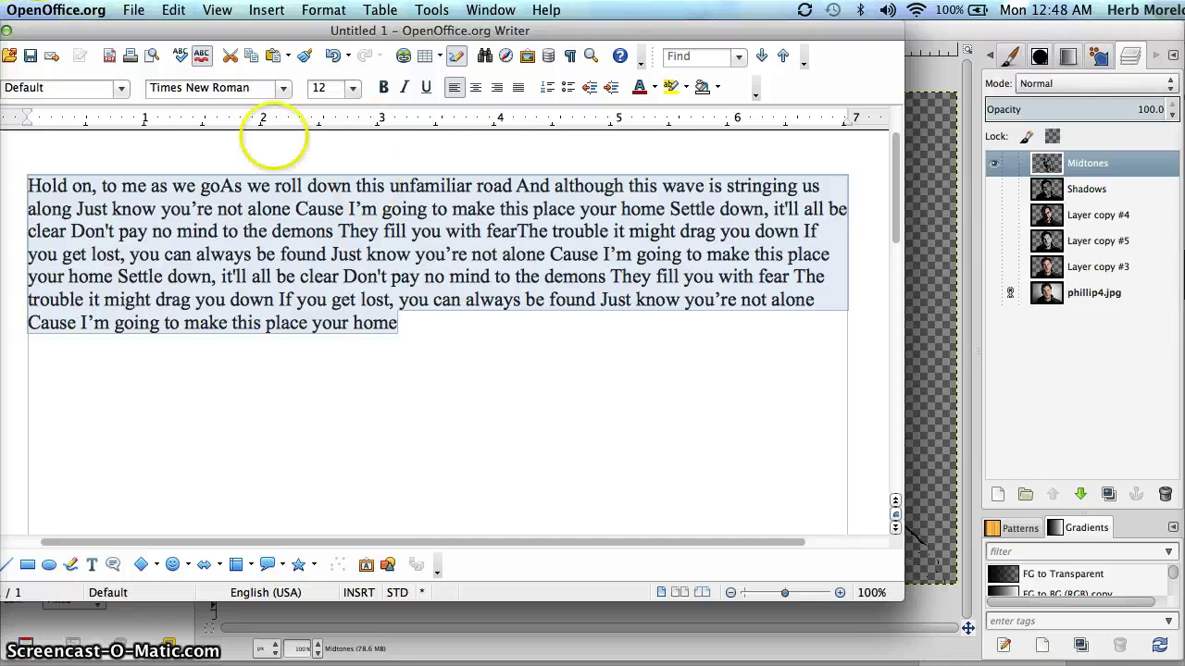
- Minimize the OpenOffice.org Writer lyrics window to bring the GIMP portrait into view
click(26, 31)
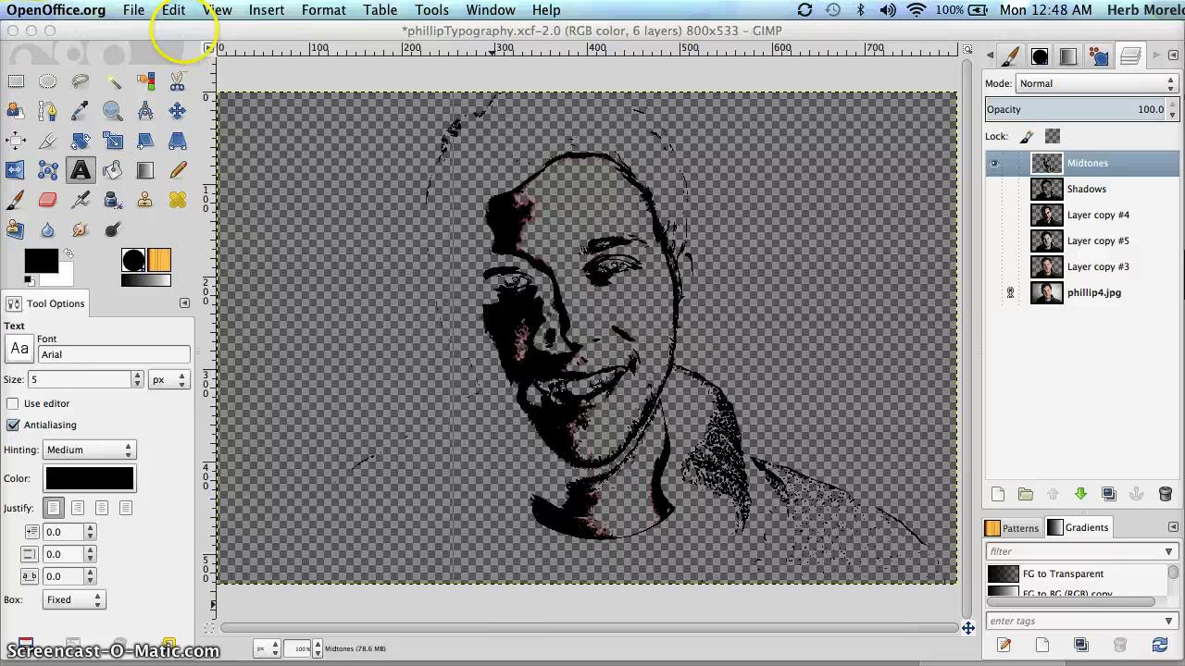
- Draw a text box spanning the full canvas and paste the lyrics in as 5 px Arial
click(79, 169)
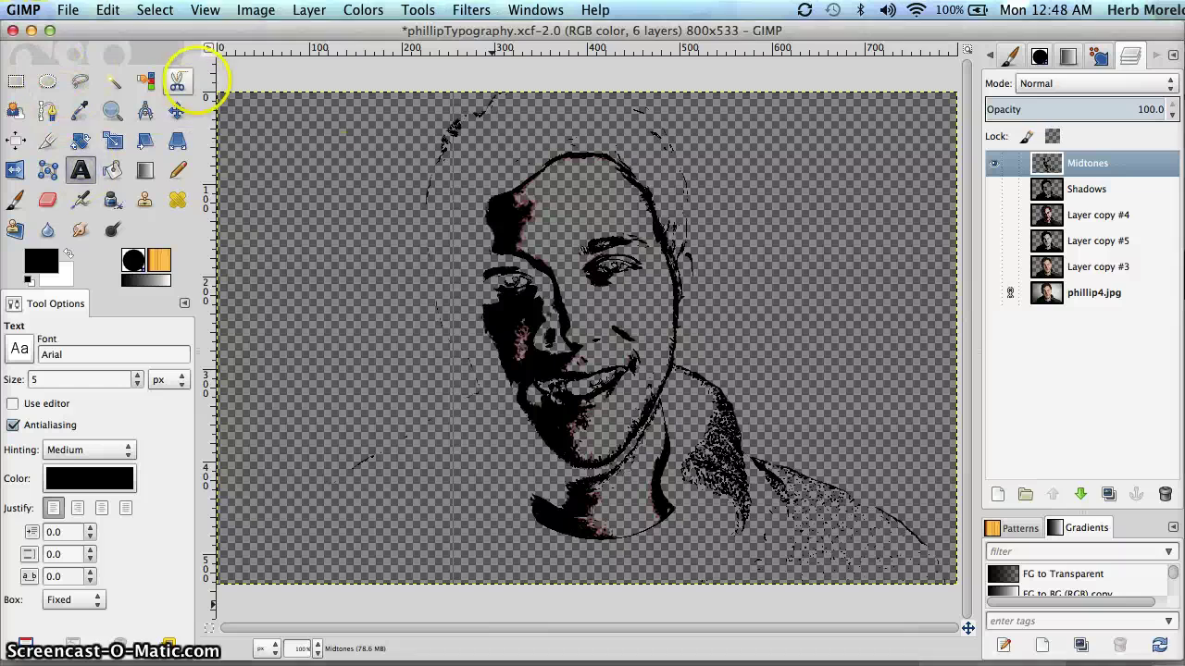
click(222, 92)
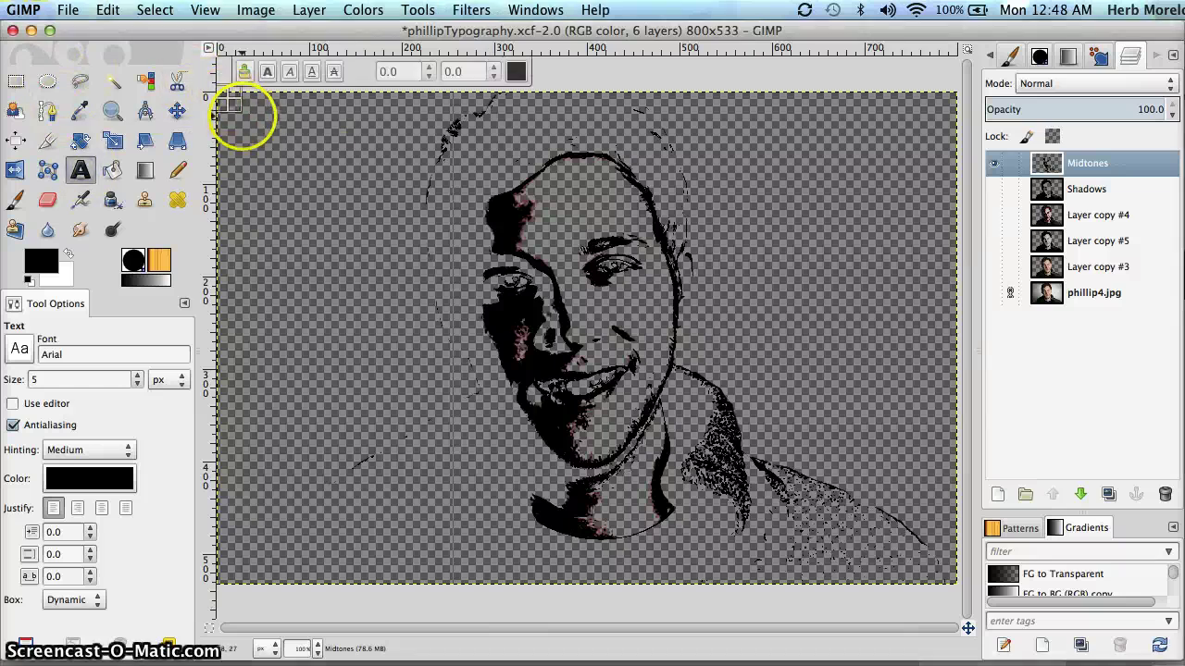
drag(238, 105, 969, 602)
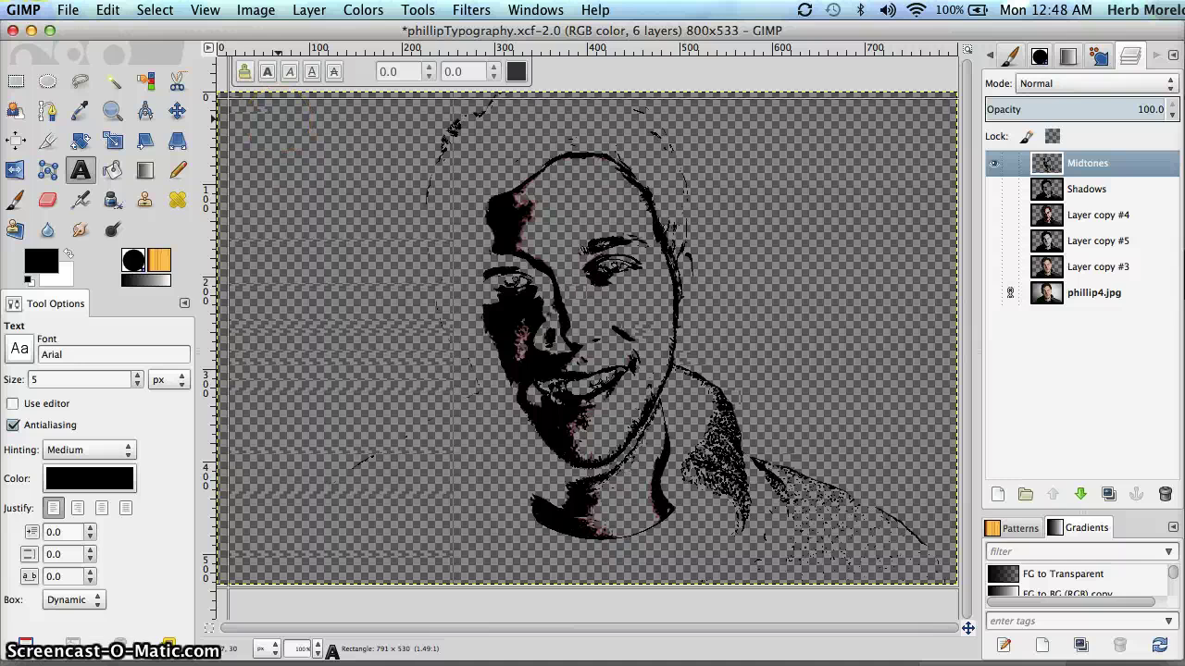
key(super+v)
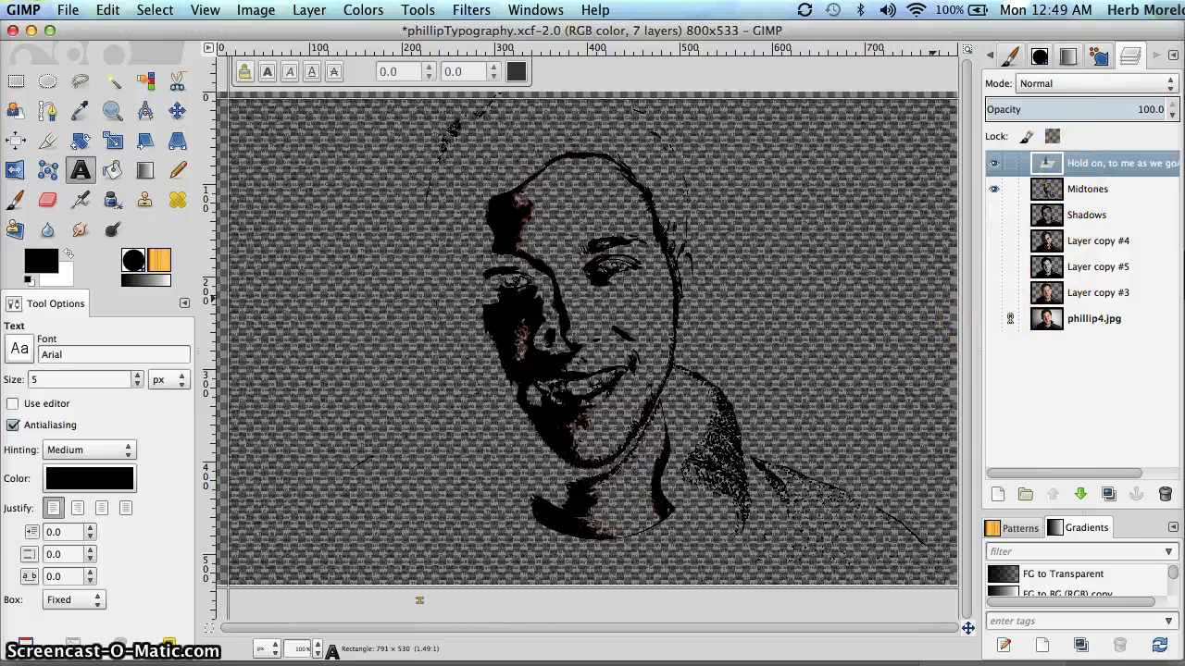
- Add a White (full opacity) layer mask to the lyrics text layer and select that mask
right_click(1072, 163)
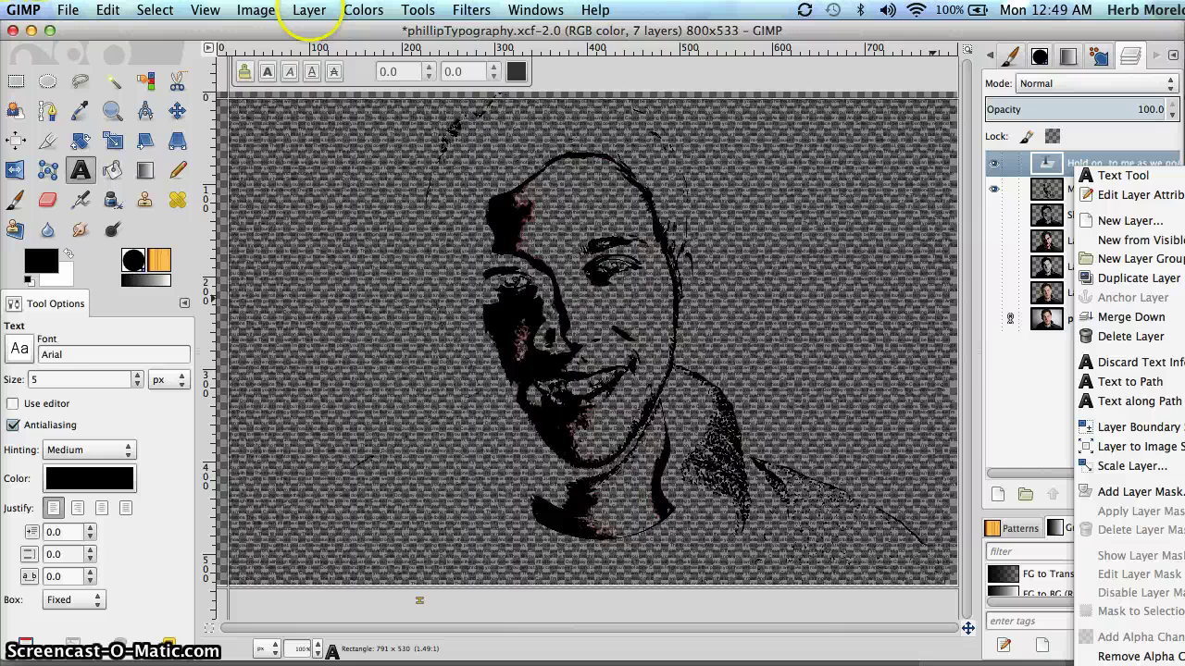
click(309, 11)
mouse_move(374, 268)
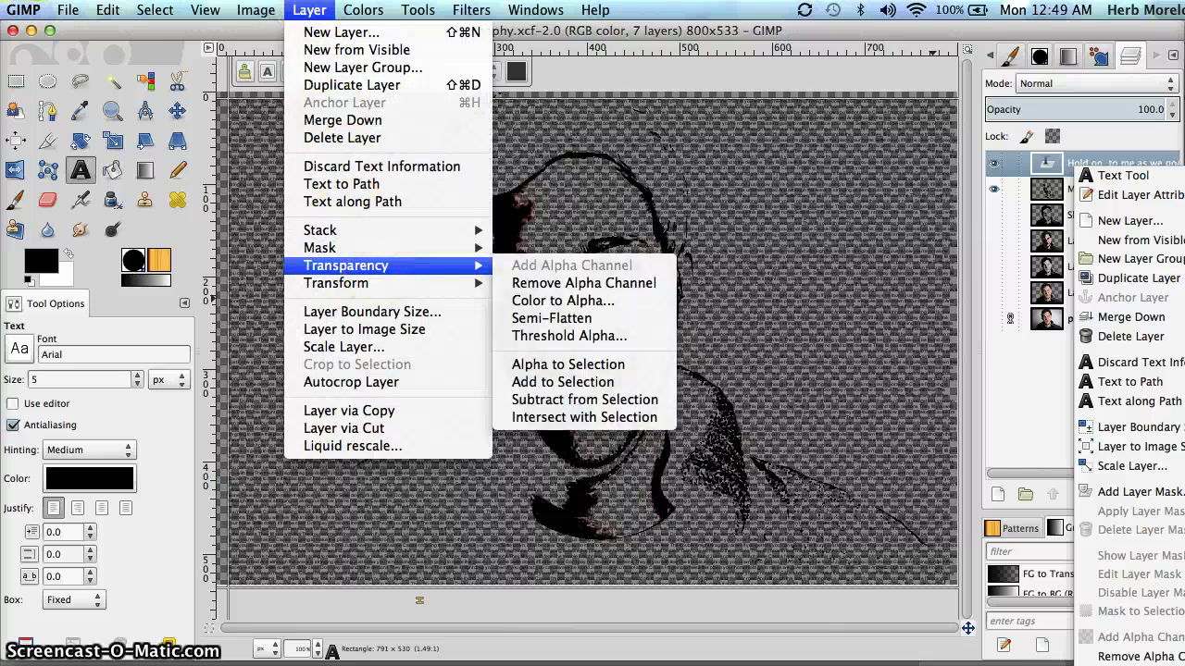
mouse_move(397, 248)
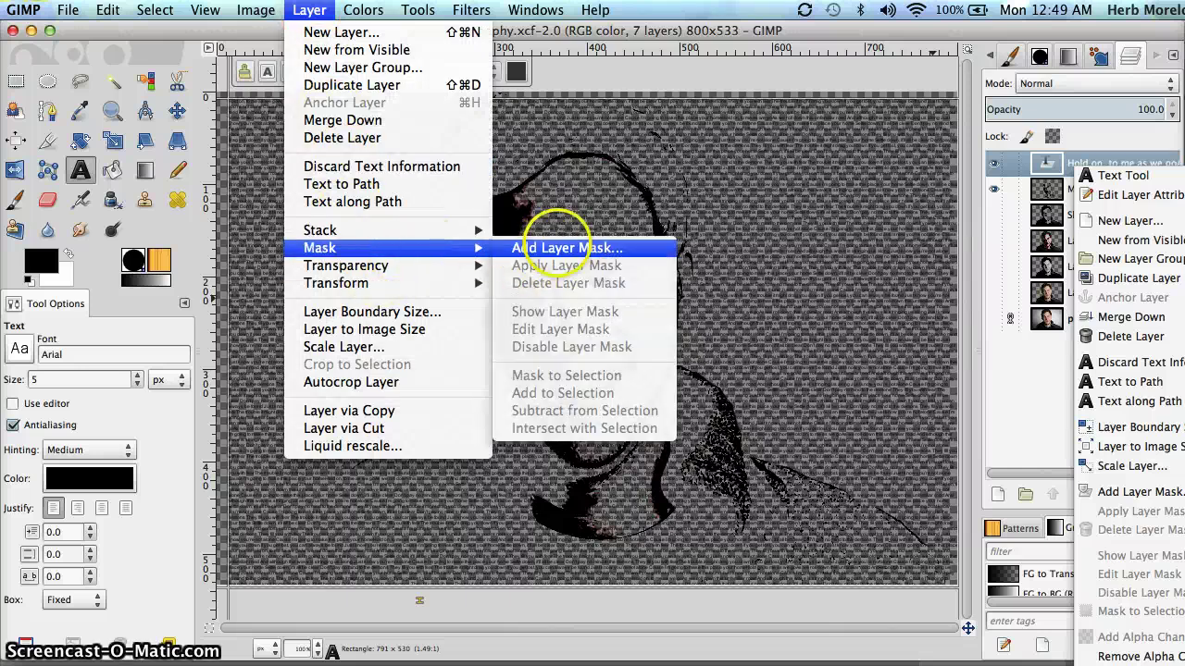
click(563, 248)
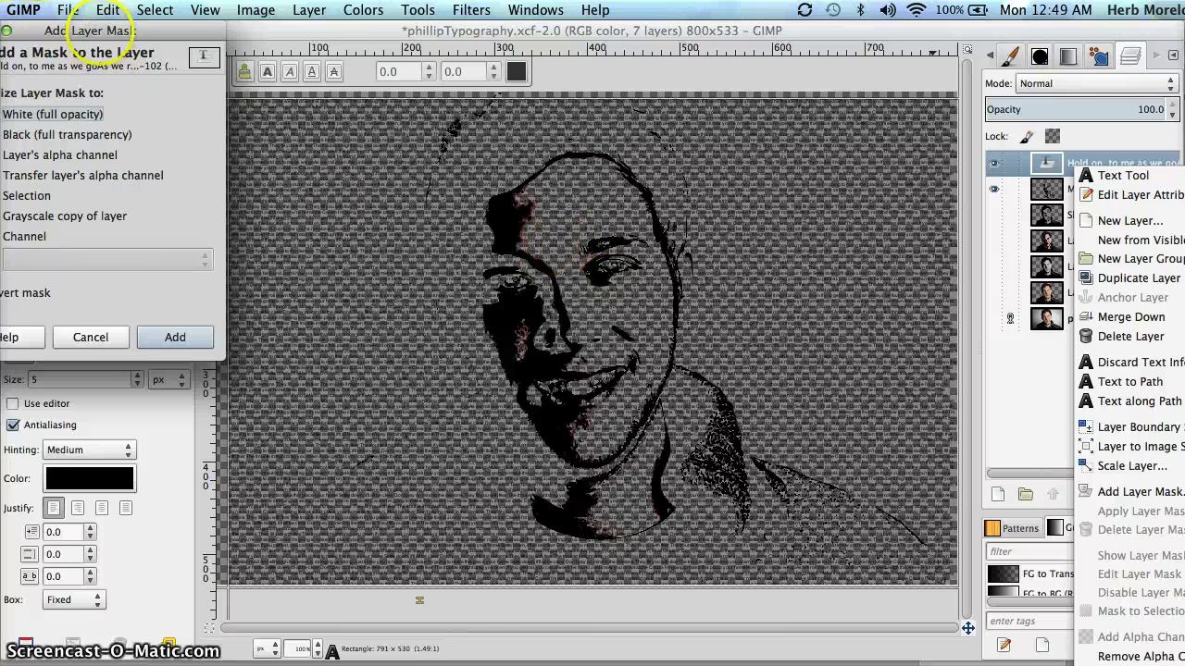
drag(141, 27, 330, 71)
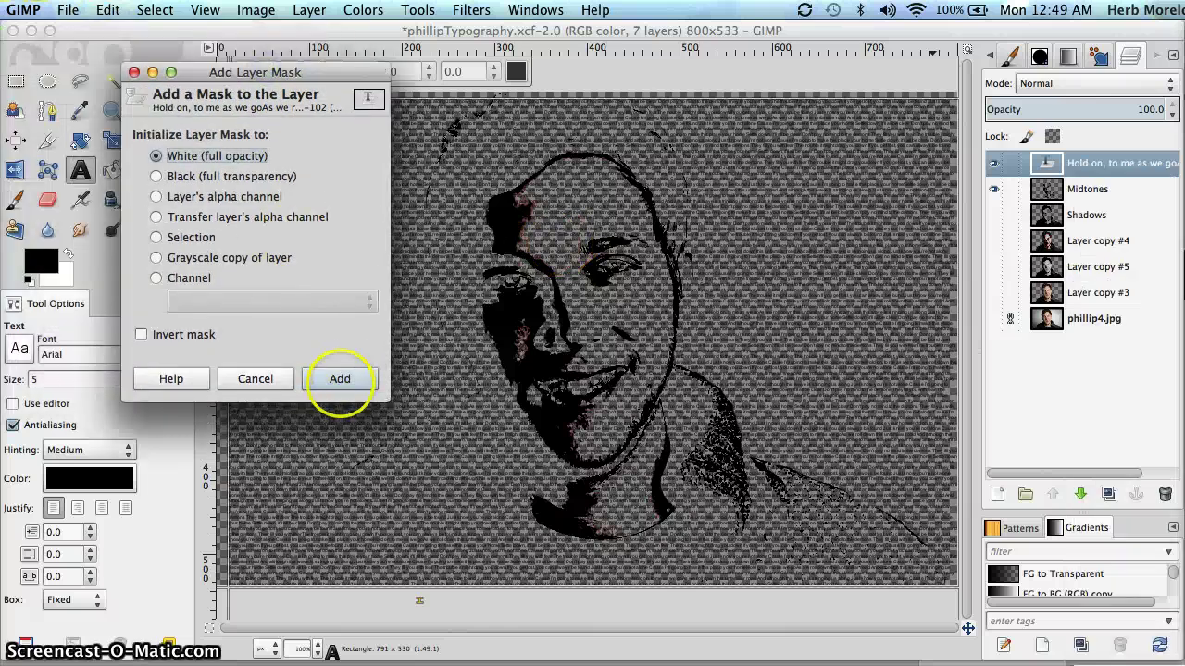
click(339, 380)
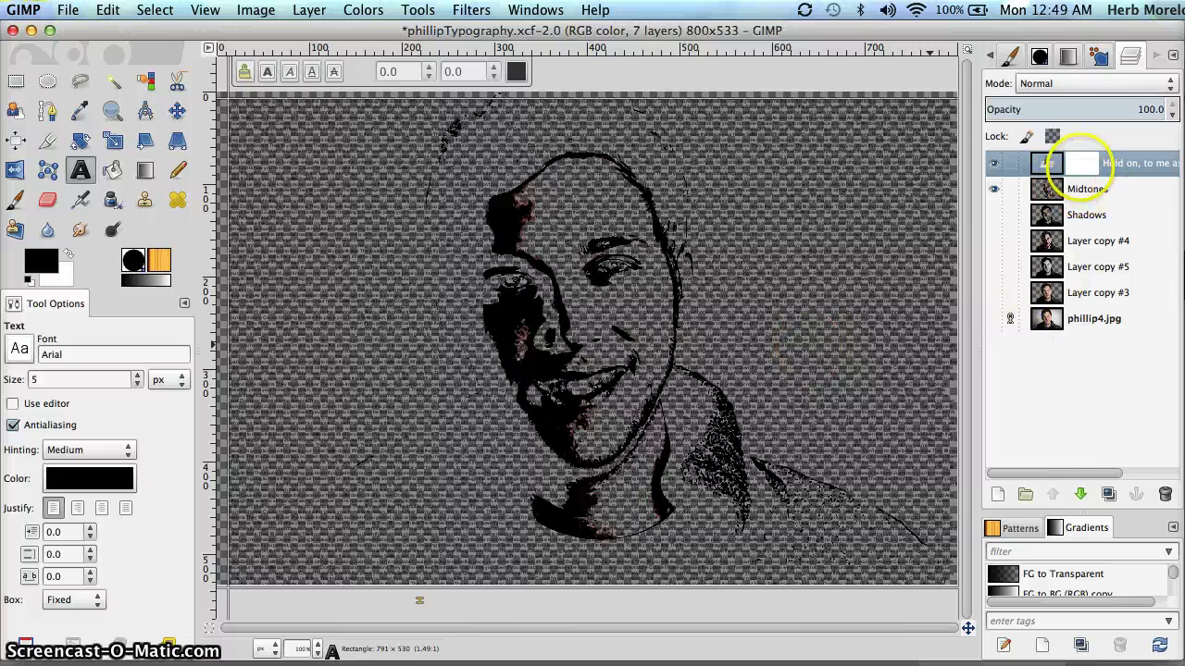
drag(1079, 163, 1081, 164)
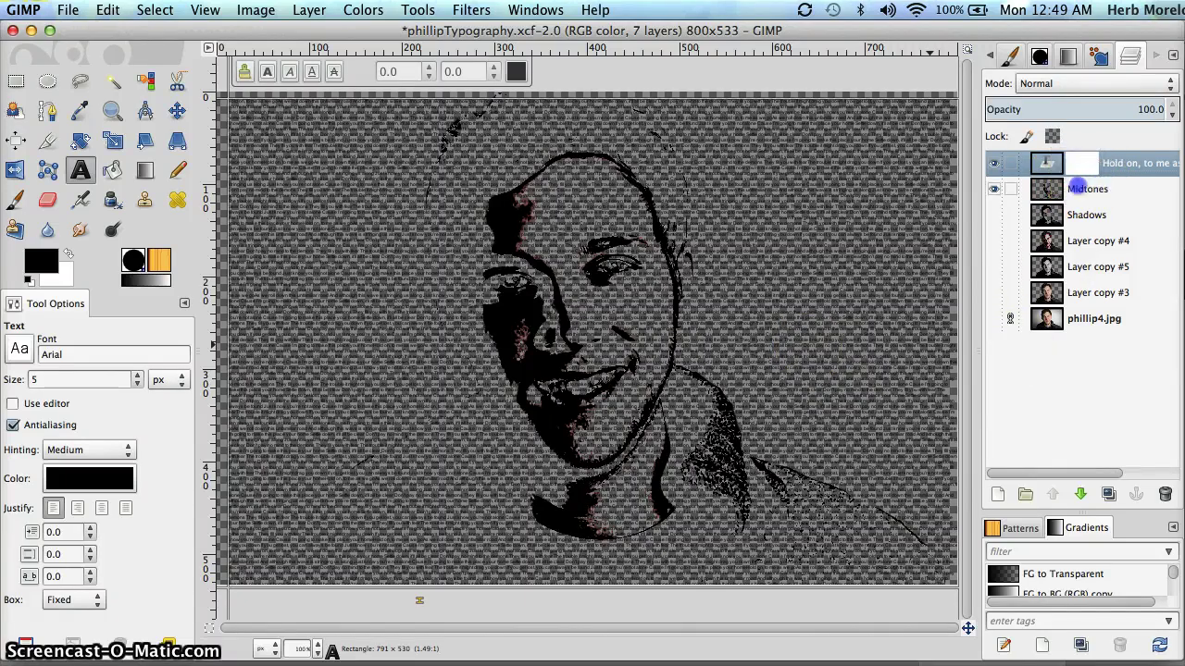
- Copy the Midtones layer's pixels
click(1076, 189)
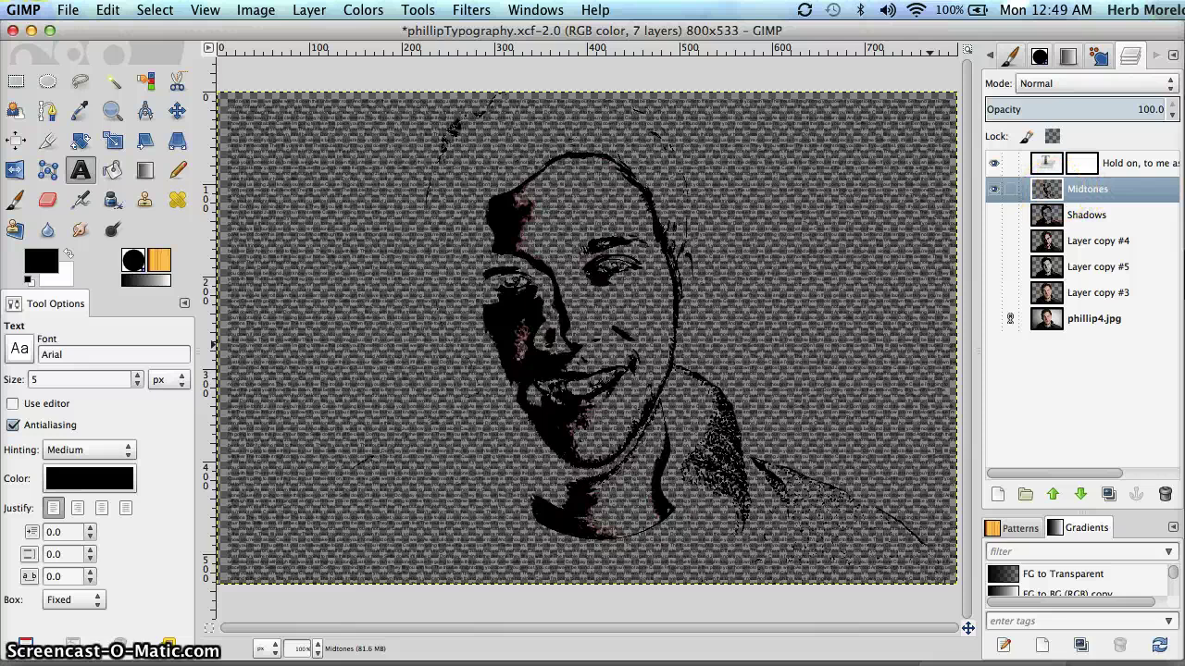
click(92, 12)
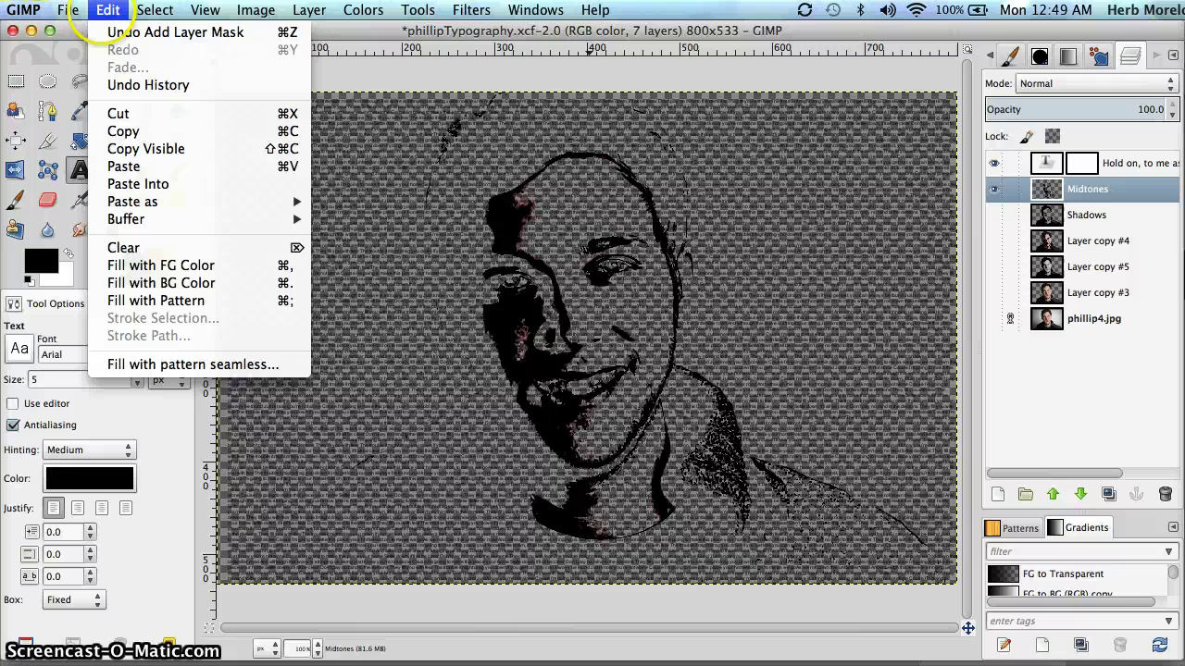
click(130, 130)
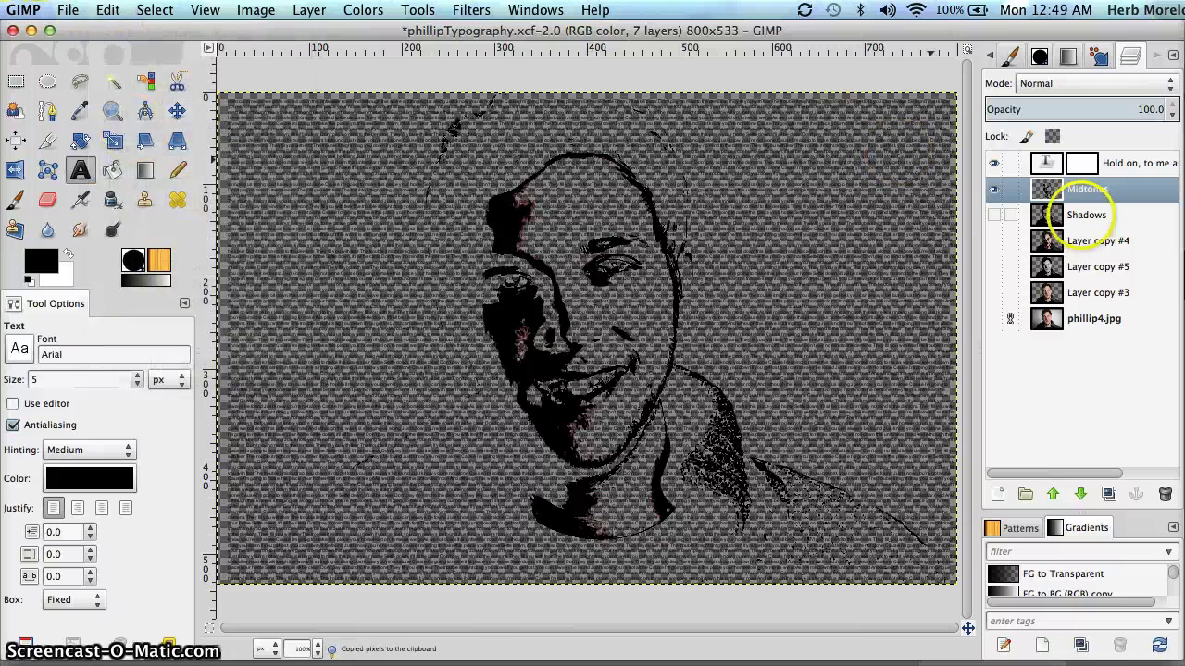
- Paste the copied portrait into the lyrics layer's mask and anchor it there
click(1086, 167)
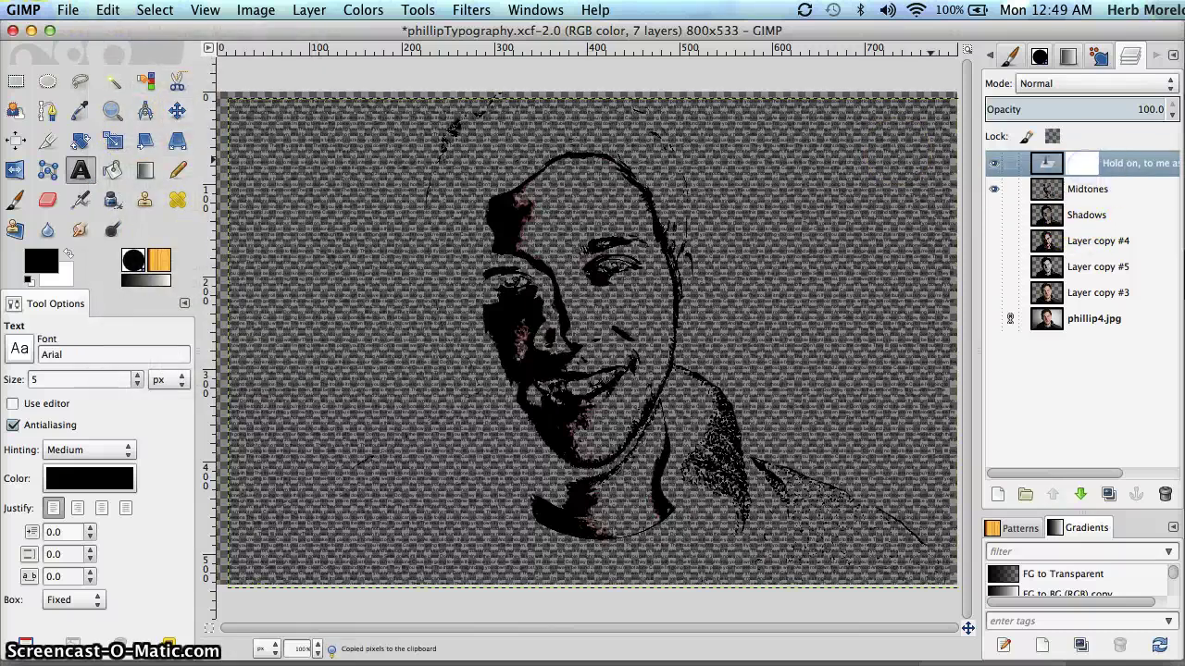
click(1085, 164)
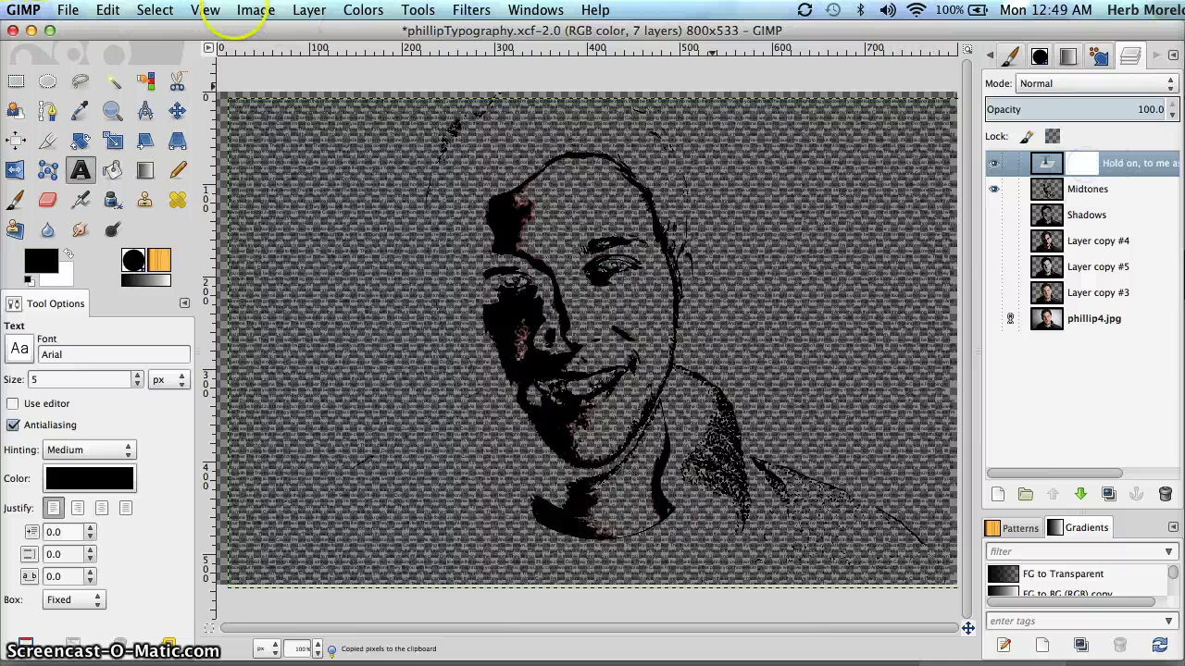
click(108, 11)
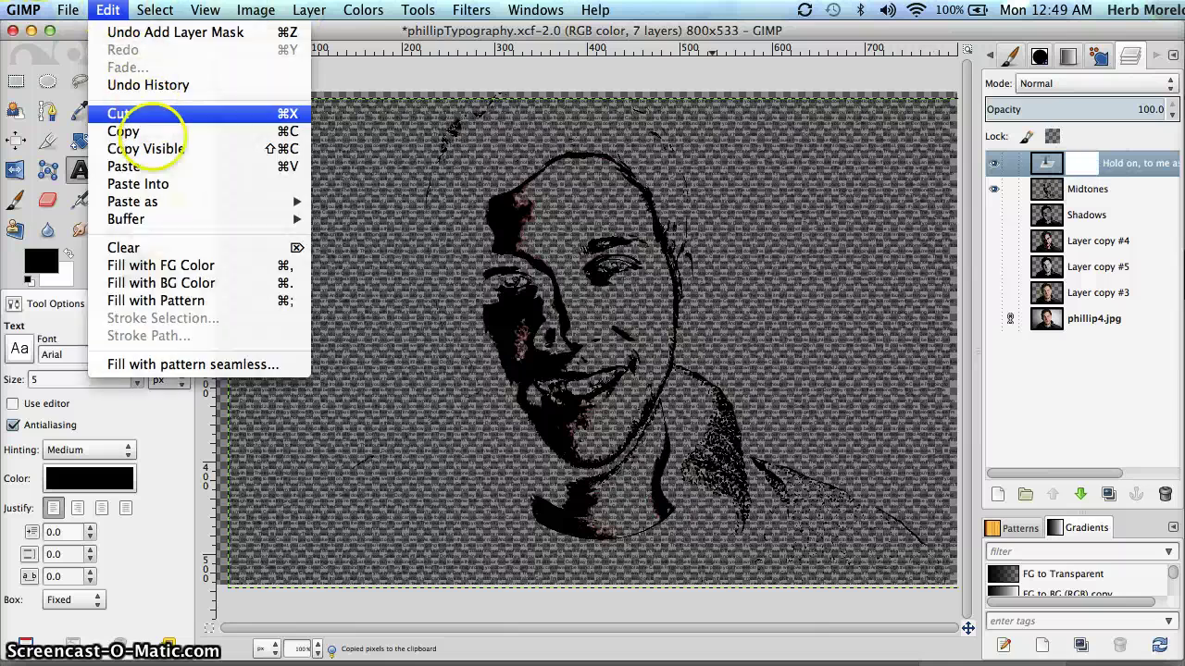
click(162, 161)
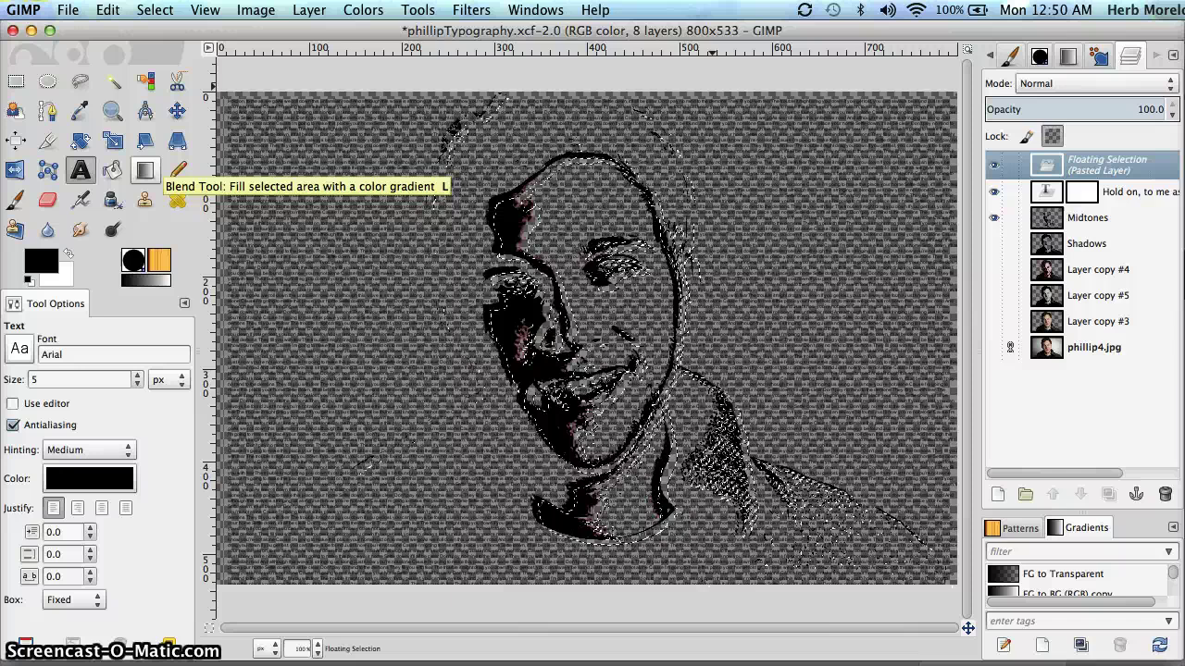
click(305, 174)
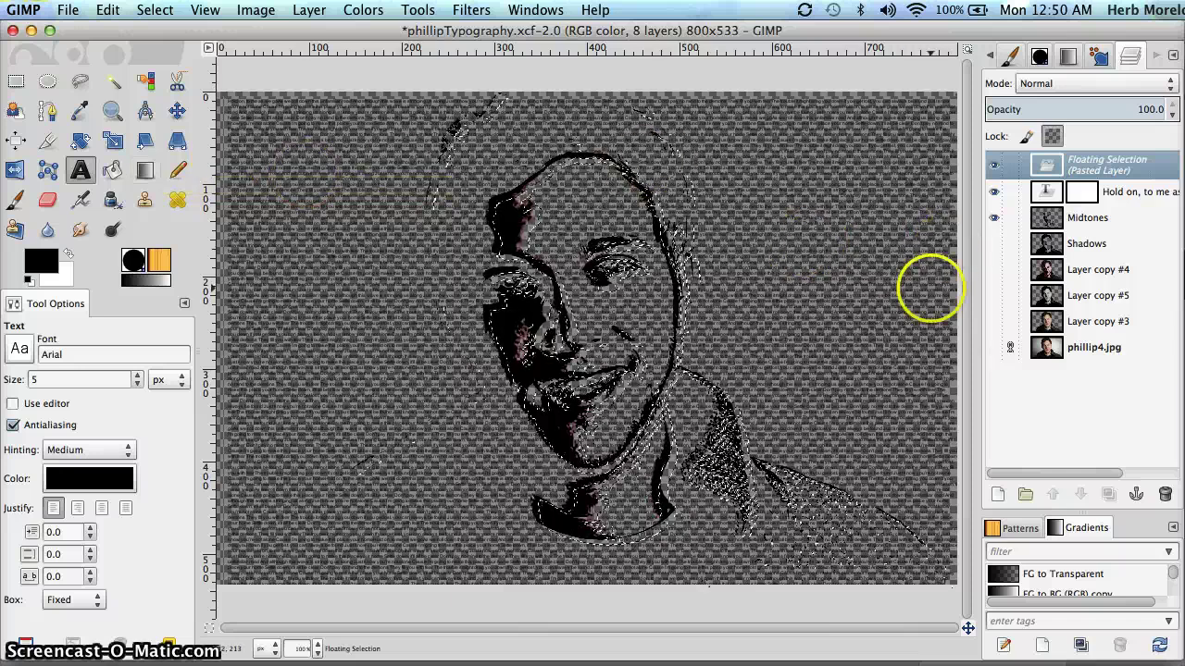
click(1055, 171)
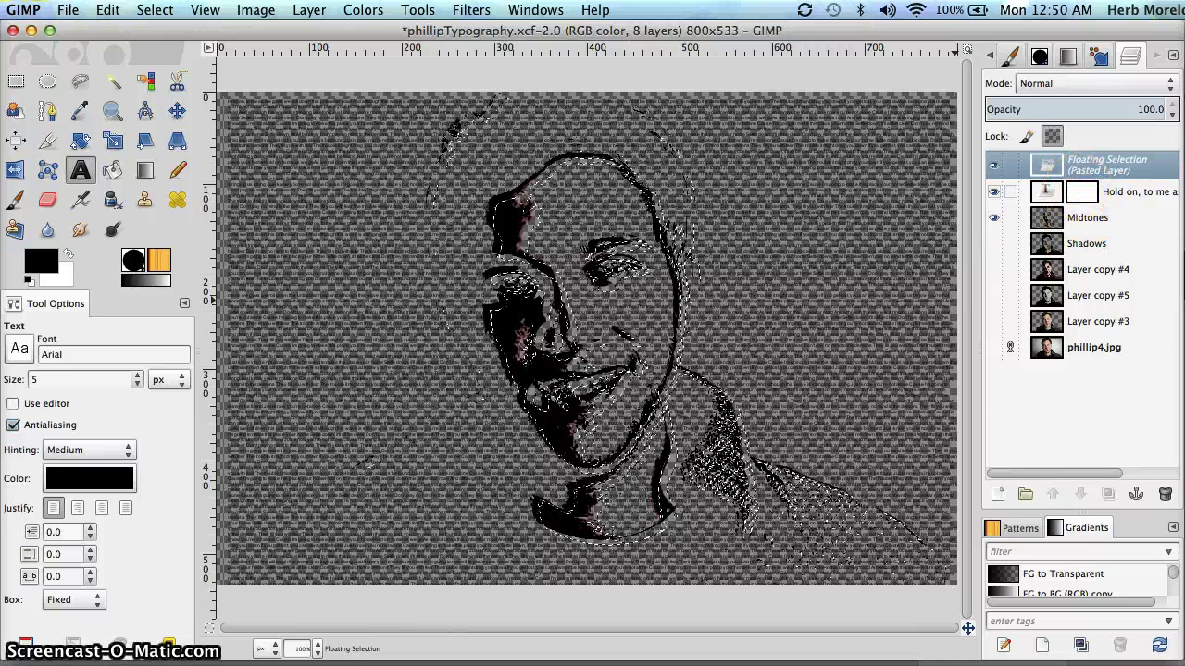
click(1127, 444)
click(1135, 493)
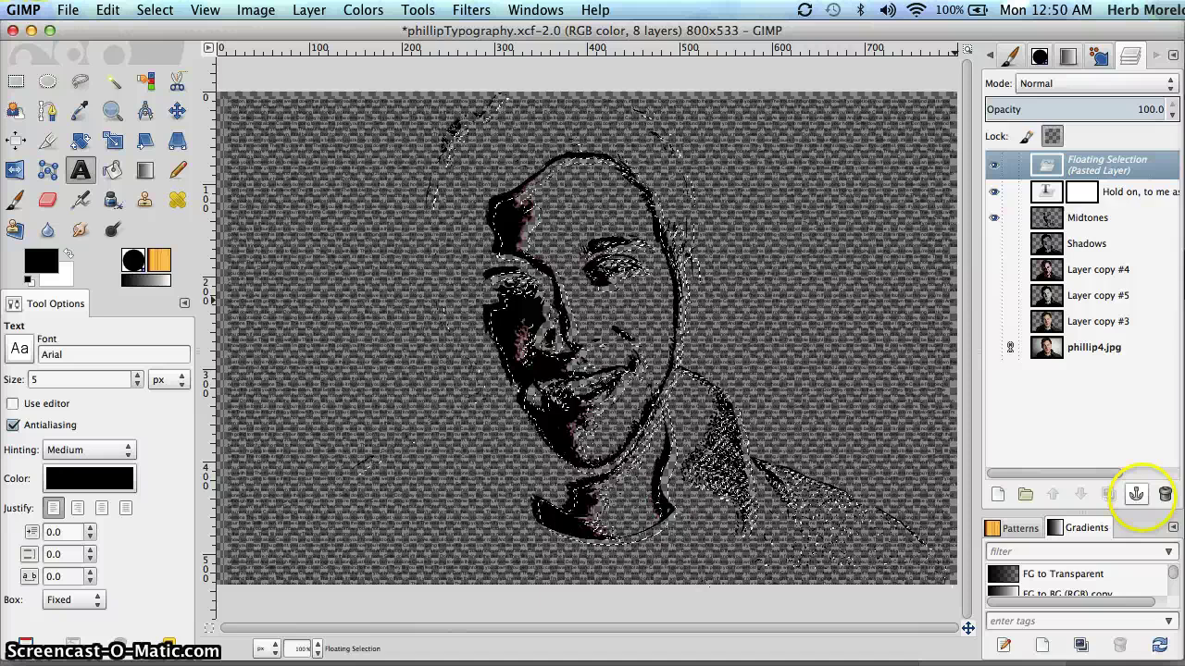
click(1091, 177)
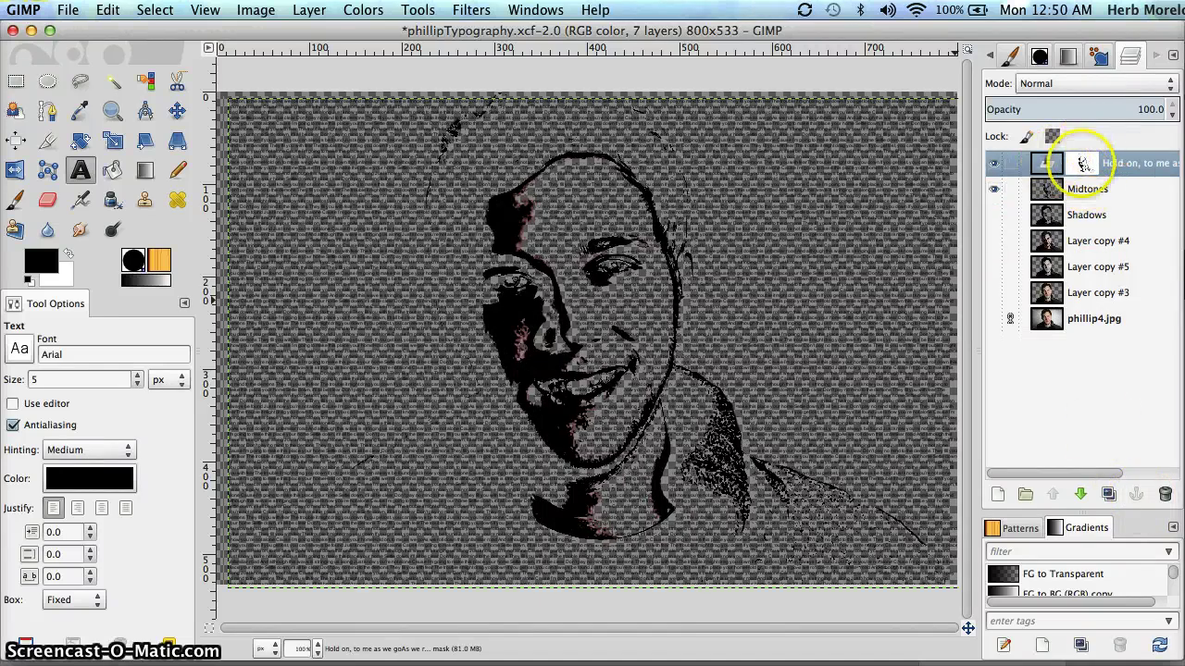
- Invert the lyrics layer's mask with Colors > Invert and hide the Midtones layer
click(1083, 164)
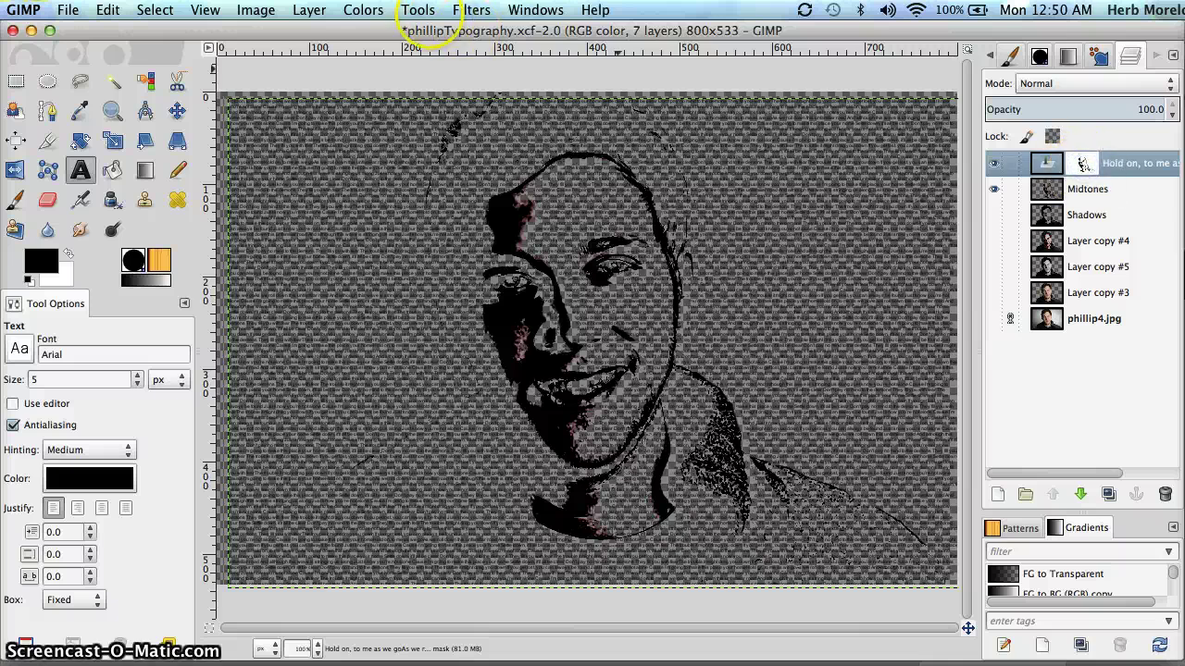
click(370, 13)
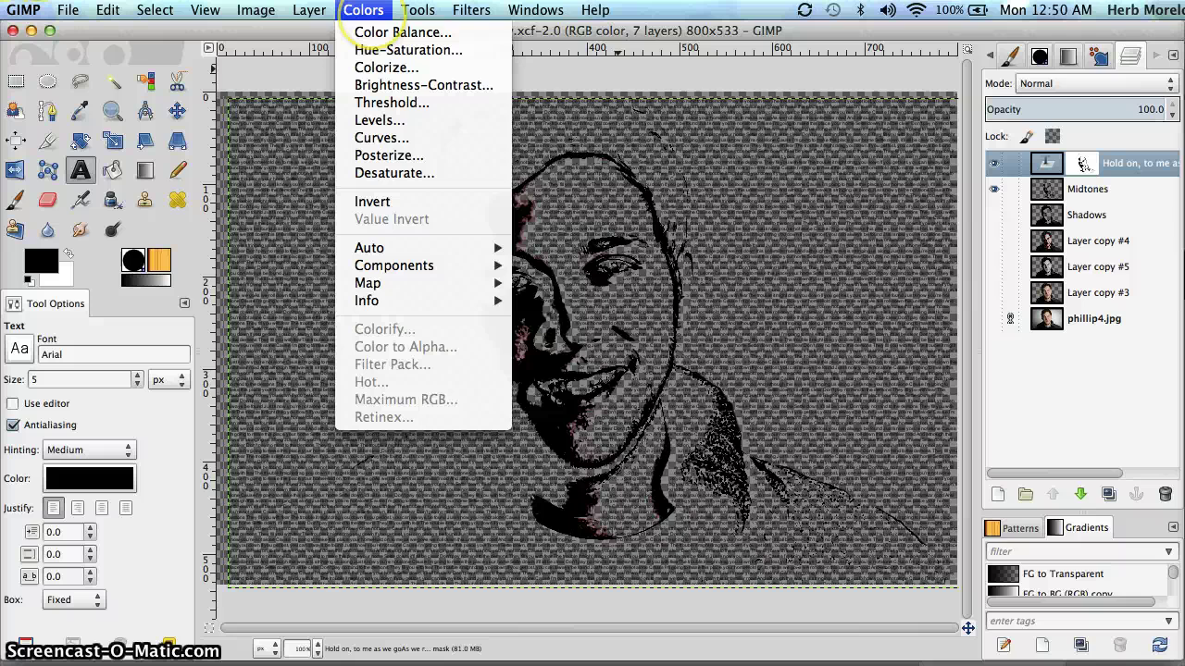
click(389, 202)
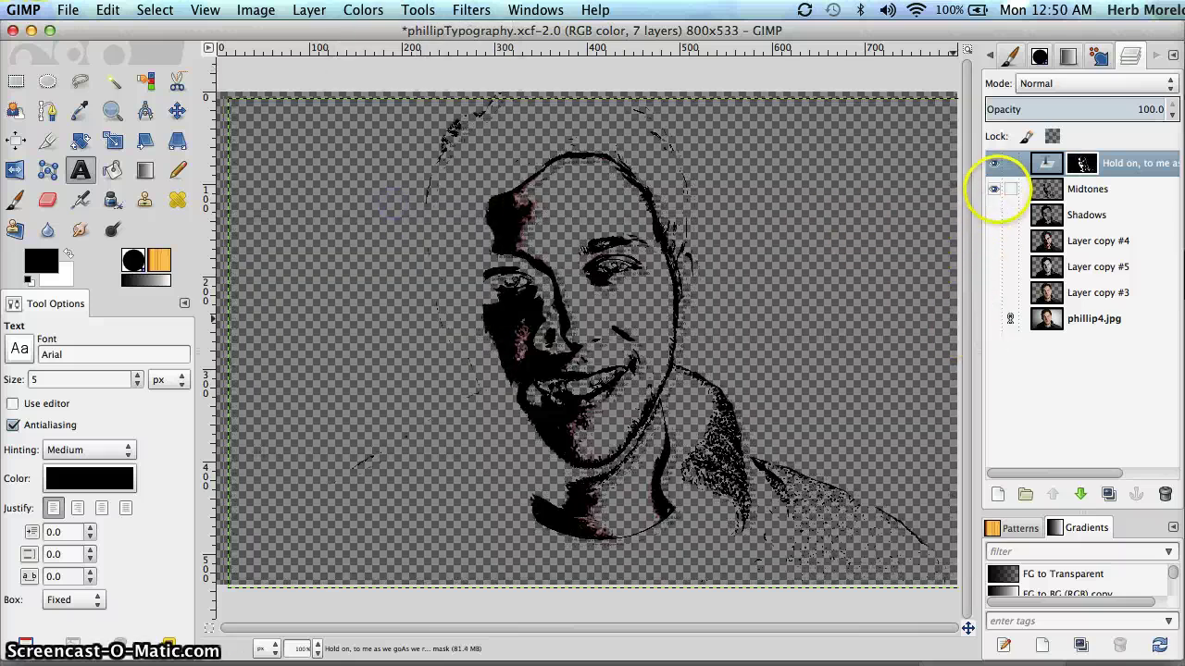
click(994, 189)
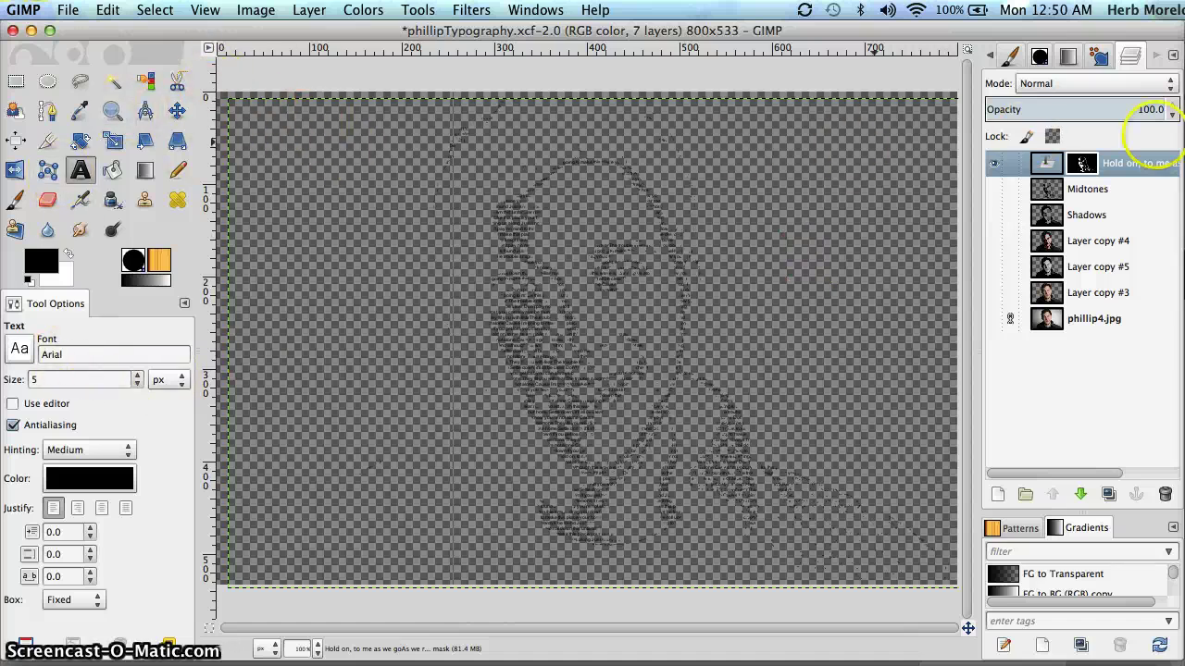
click(1095, 213)
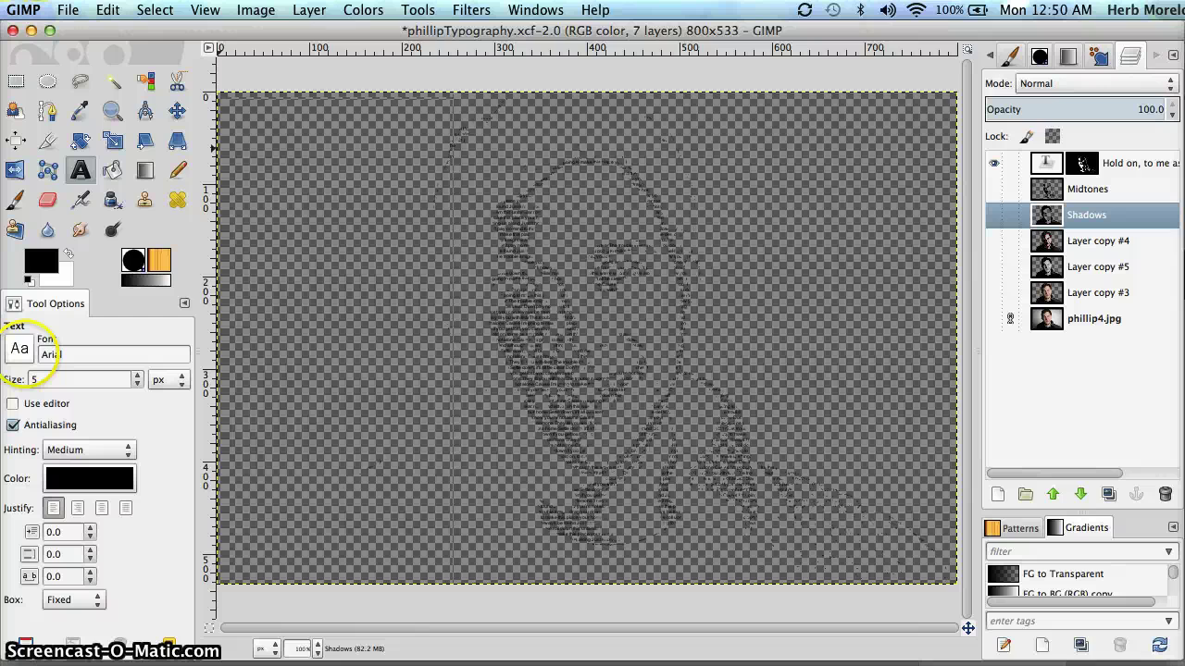
- Switch the text font to Arial Bold, drag a canvas-wide text box, and select Midtones
click(20, 349)
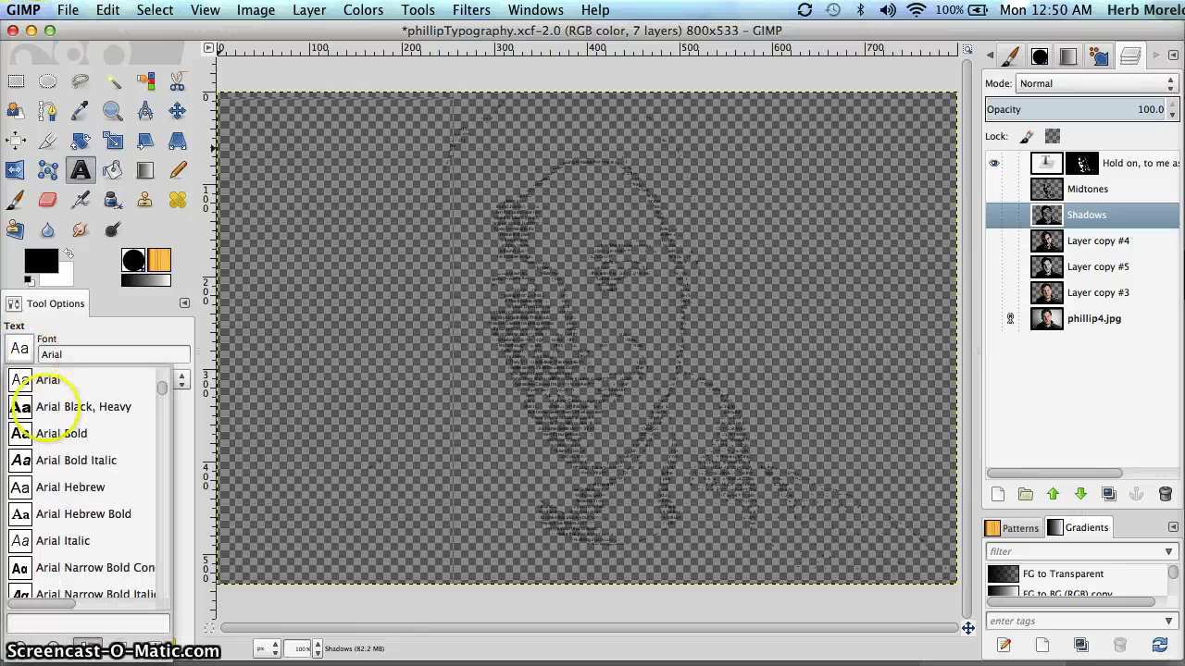
click(61, 434)
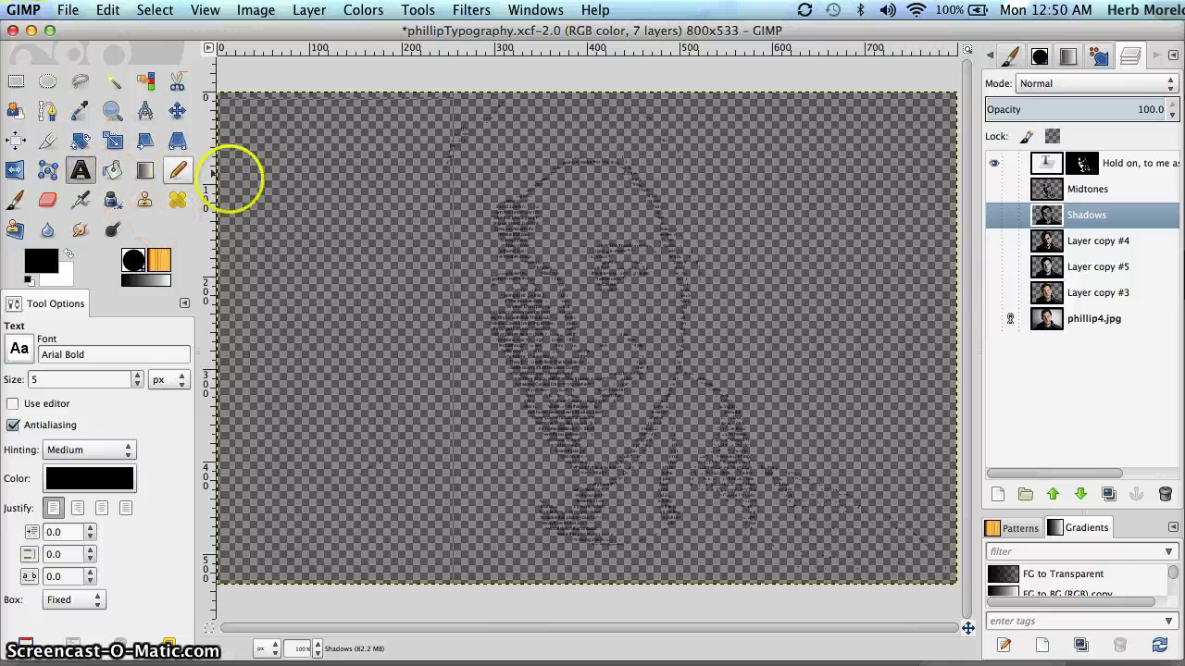
click(257, 138)
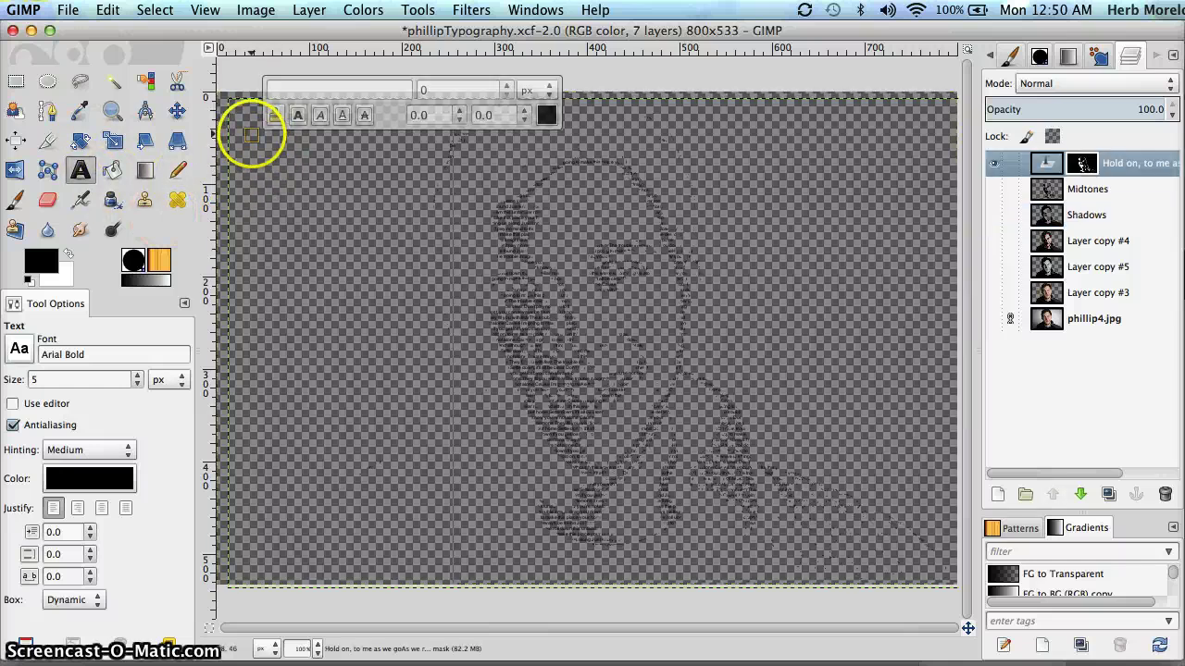
drag(258, 140, 977, 591)
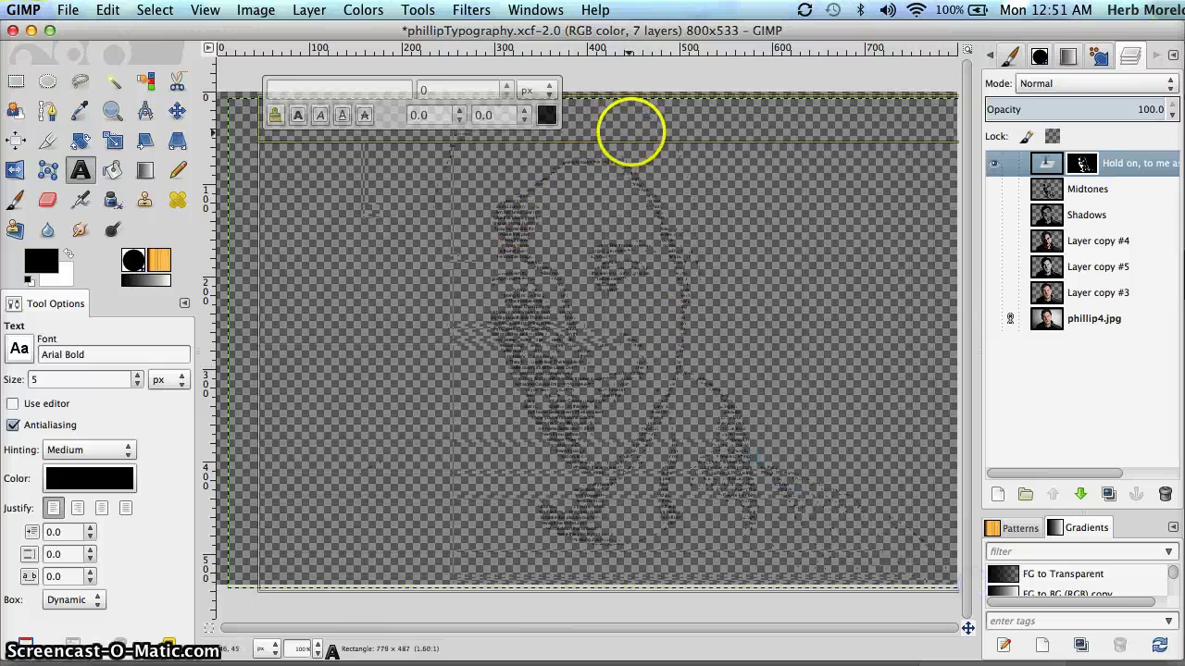
click(1092, 188)
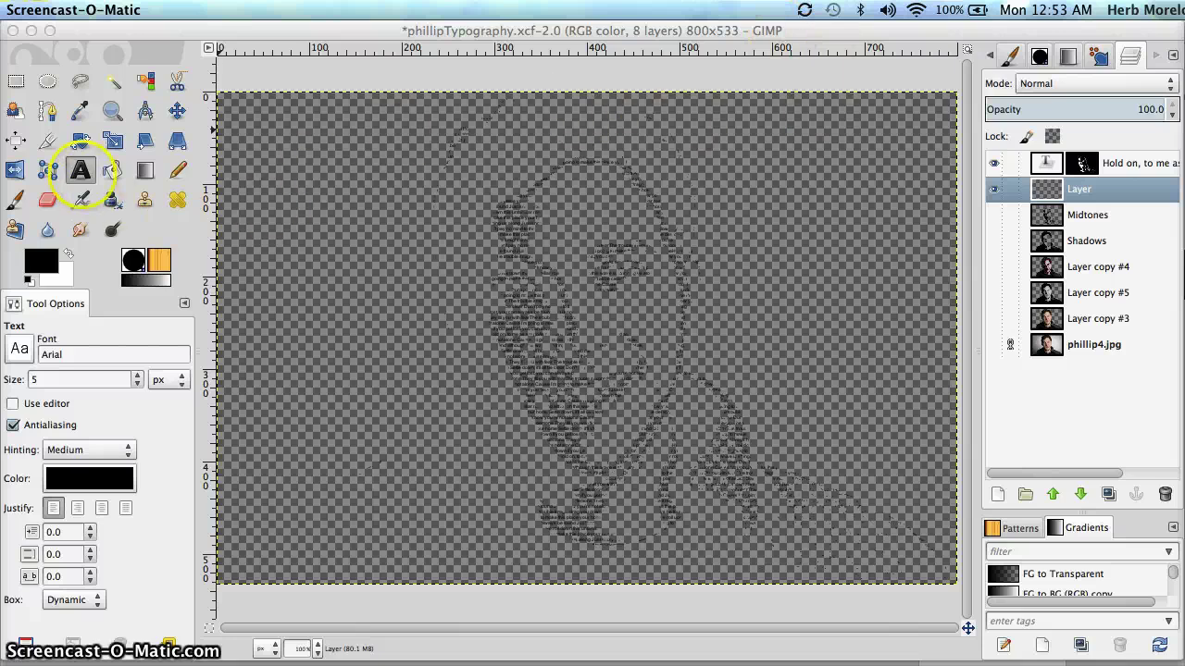
- Draw an empty text box of about 796 × 535 px, stretched up to the canvas top
click(74, 173)
click(224, 111)
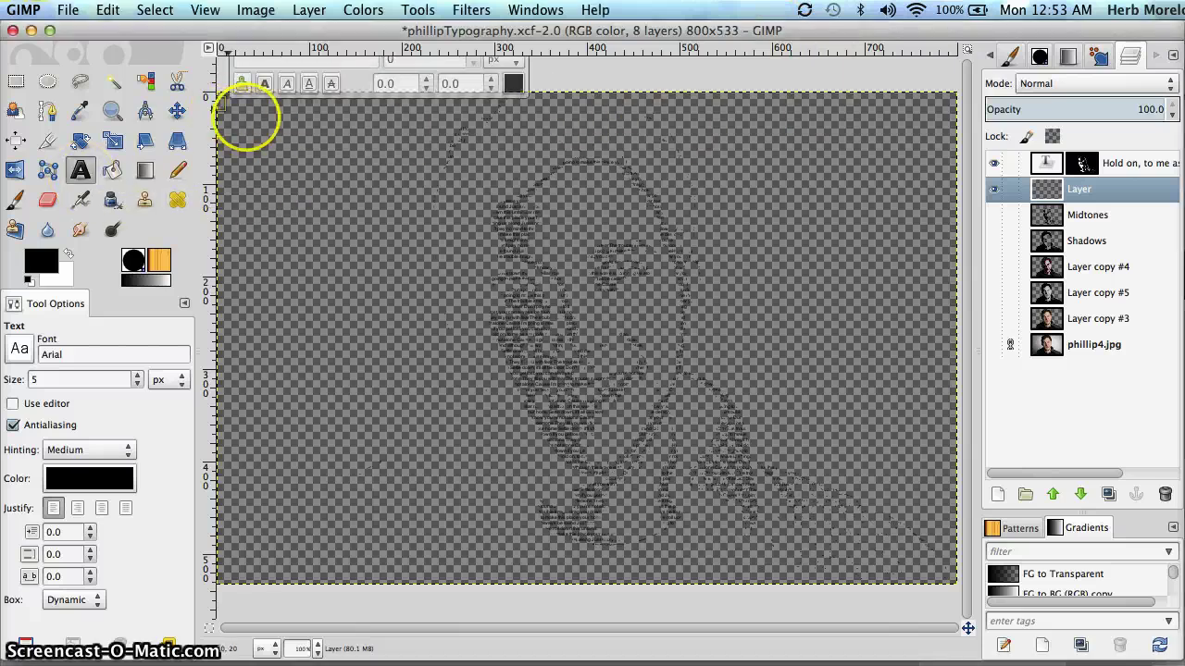
mouse_move(315, 149)
mouse_down()
mouse_move(685, 331)
mouse_move(831, 460)
mouse_move(962, 532)
mouse_move(972, 611)
mouse_move(970, 599)
mouse_up()
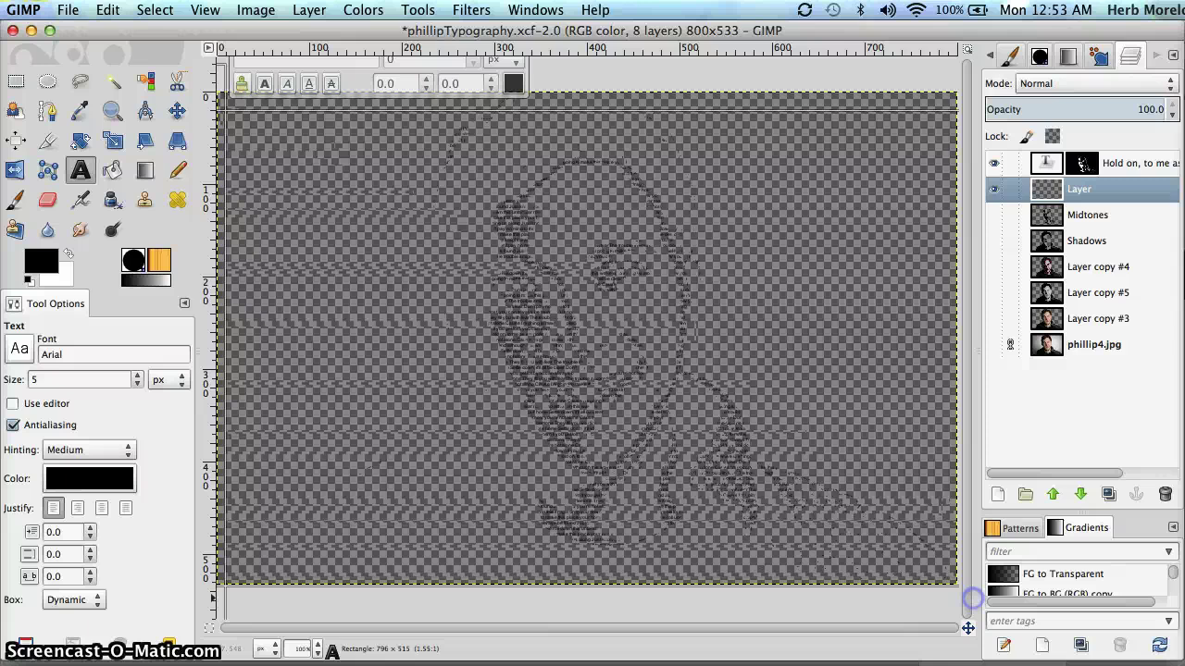
drag(665, 100, 670, 82)
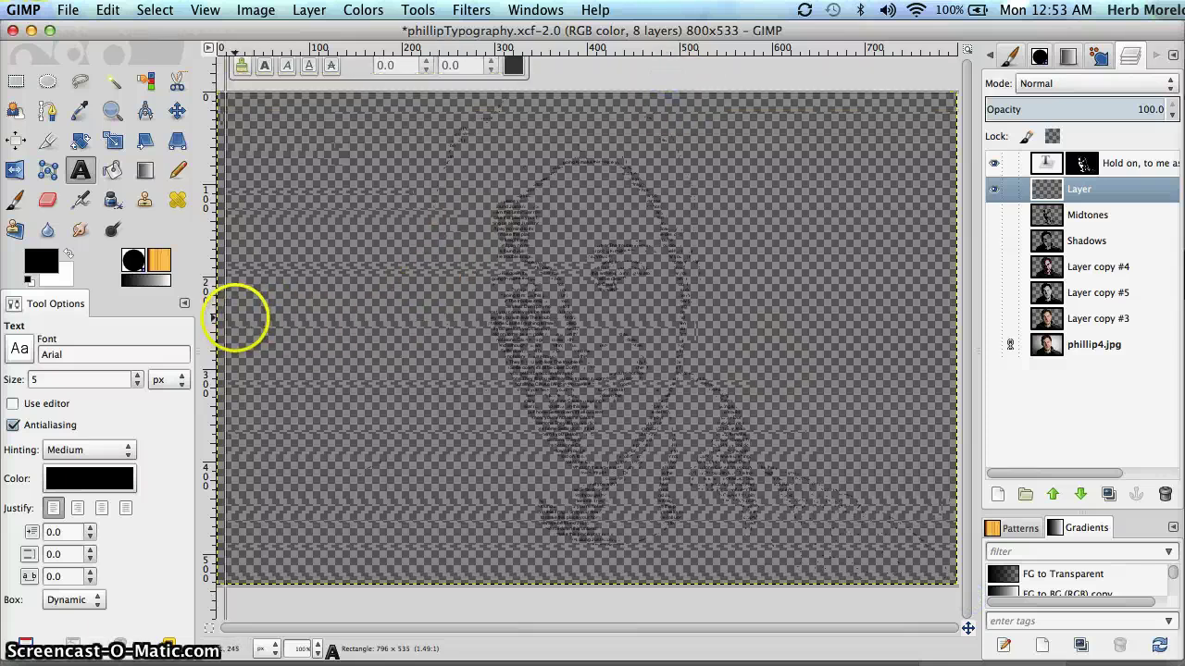
- Switch to the Writer lyrics document to grab the selected lyrics, then return to GIMP
key(super+Tab)
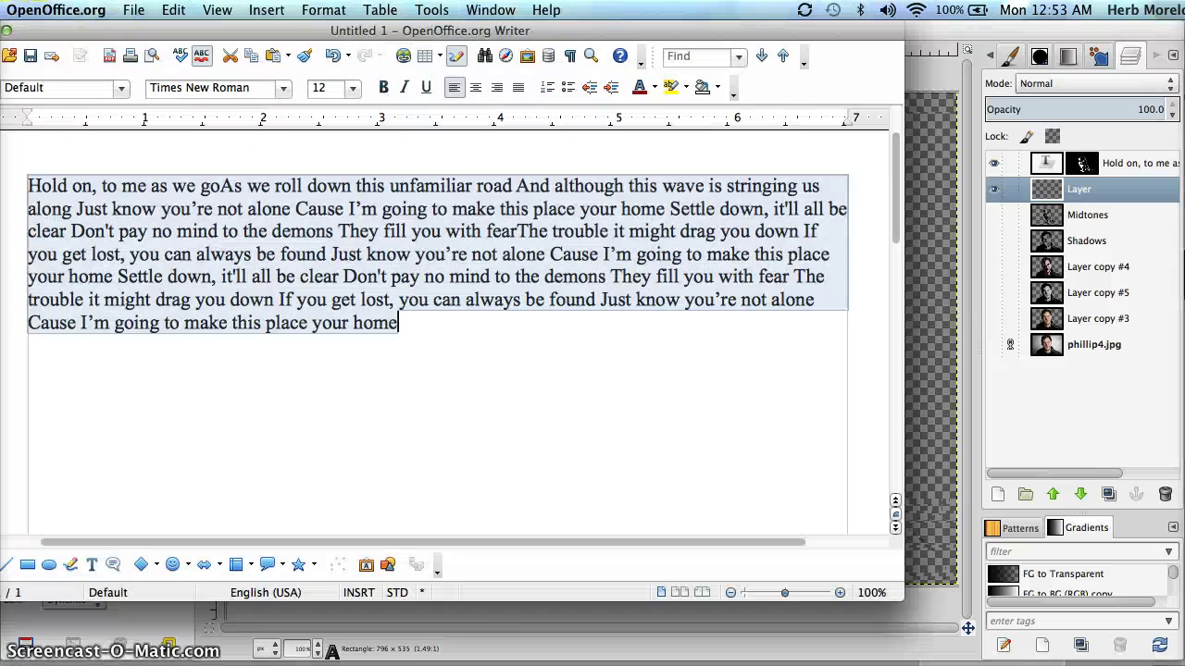
click(383, 392)
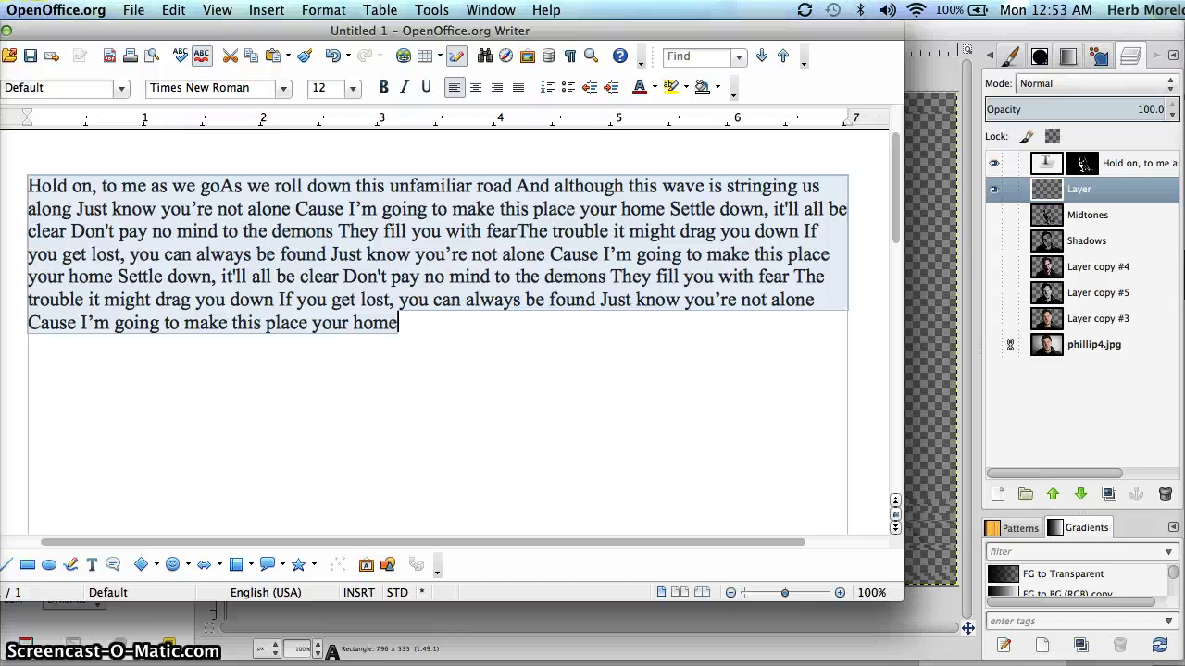
key(super+Tab)
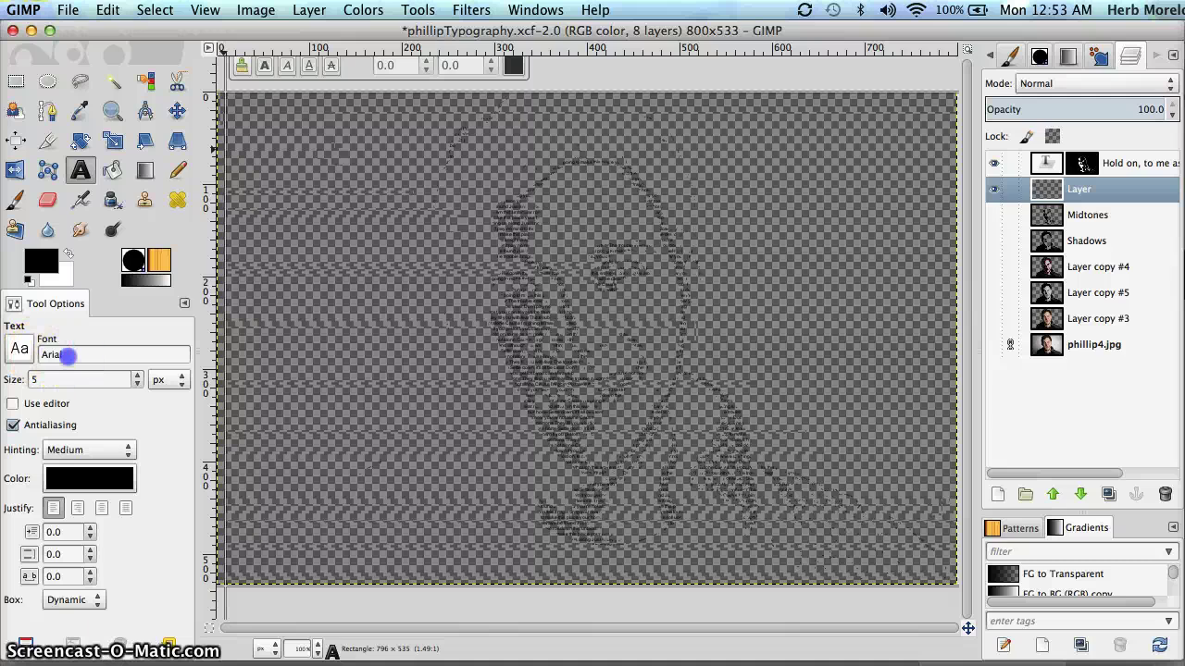
- Set the text font to Arial Bold by typing 'bo' and picking it from the matches
click(60, 354)
text(bo)
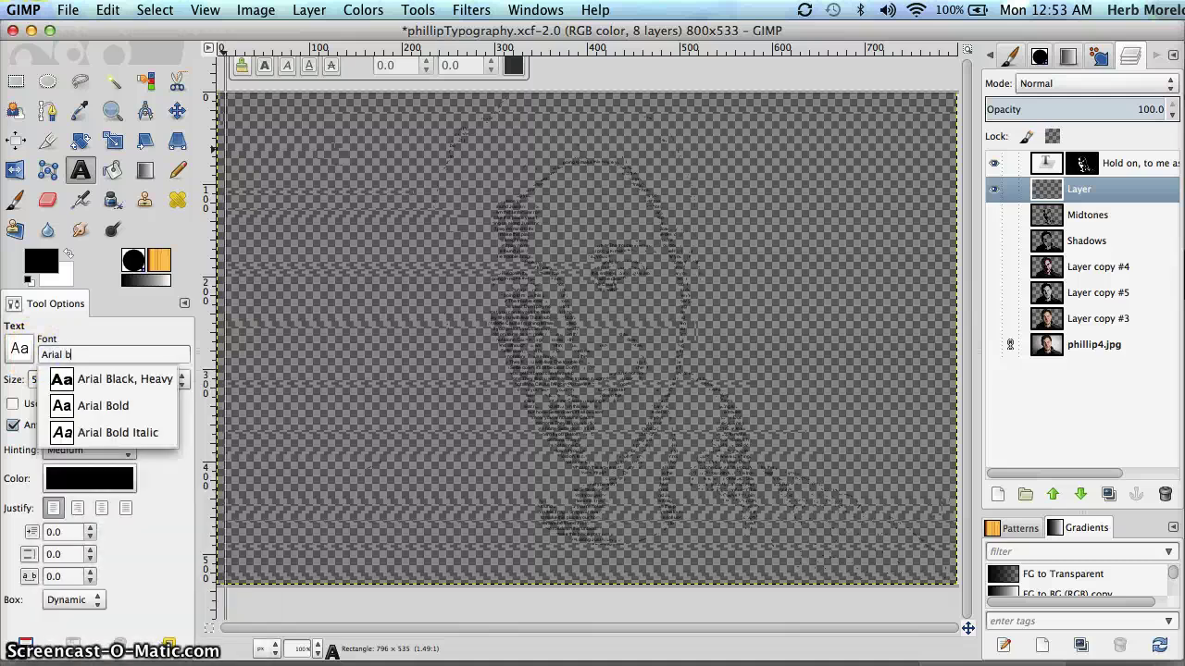
click(91, 377)
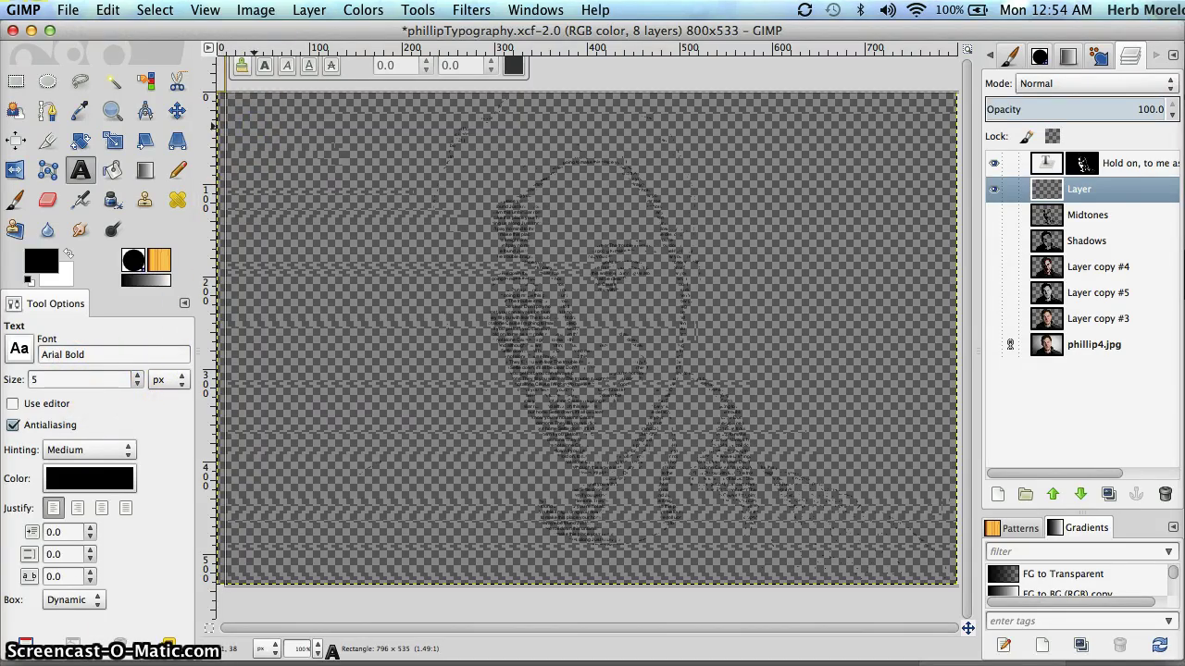
- Paste the lyrics nine times until they cover the whole canvas
key(ctrl+v)
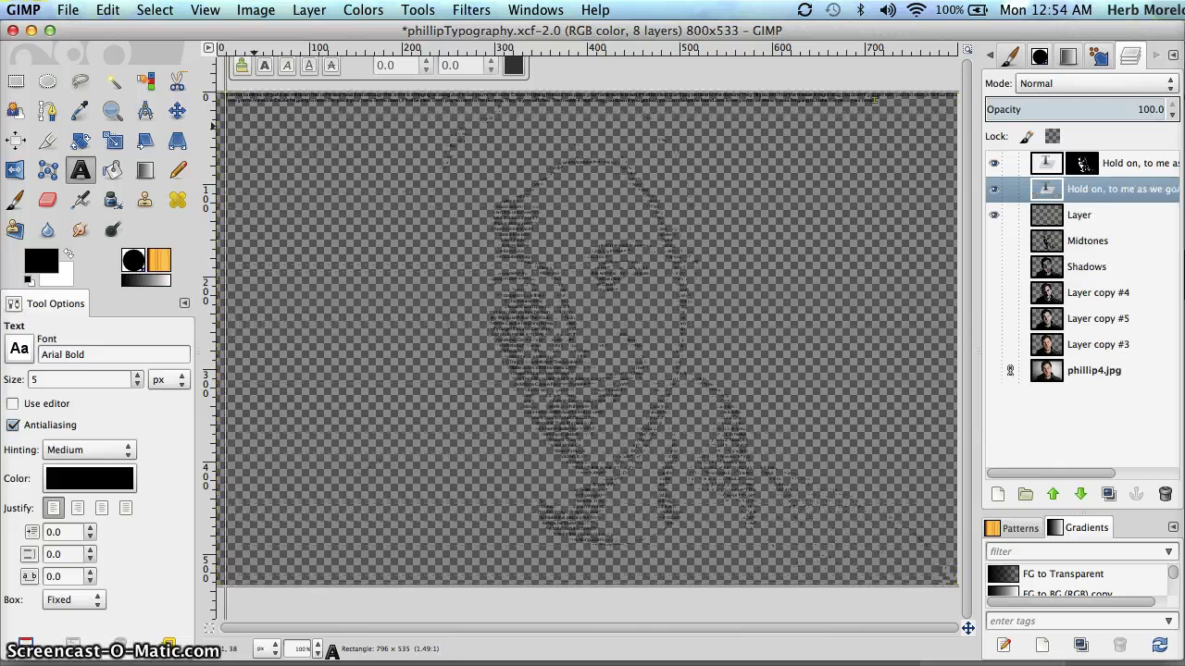
key(ctrl+v)
key(ctrl+v)
key(ctrl+v)
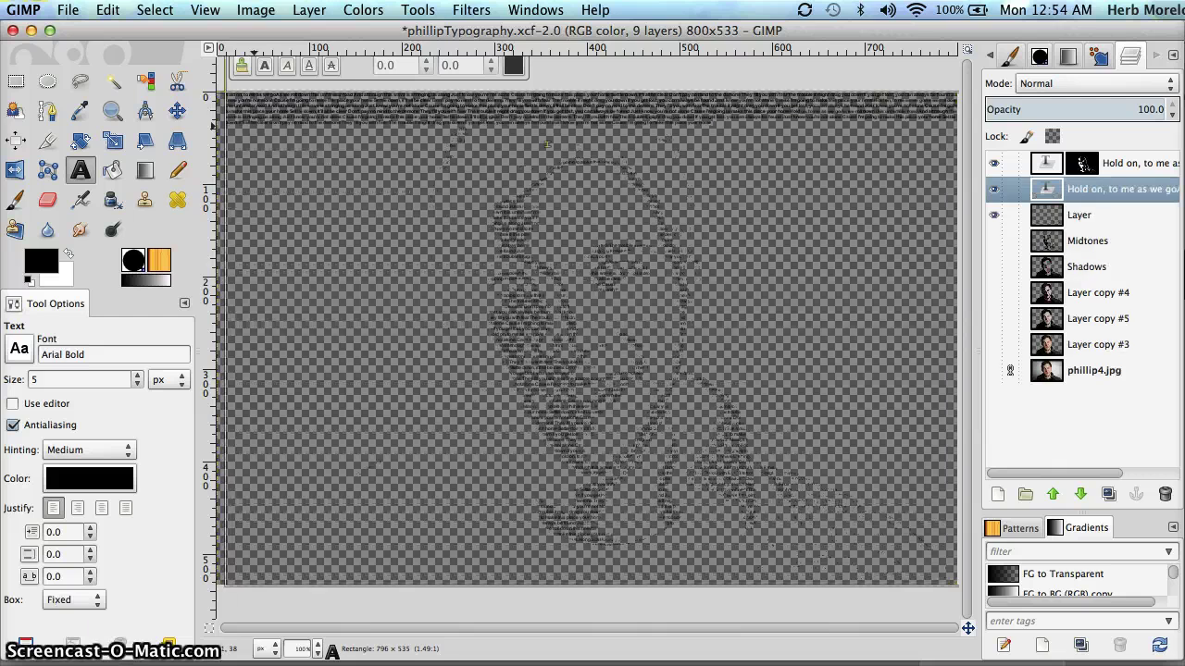
key(ctrl+v)
key(ctrl+v)
key(ctrl+v)
key(ctrl+v)
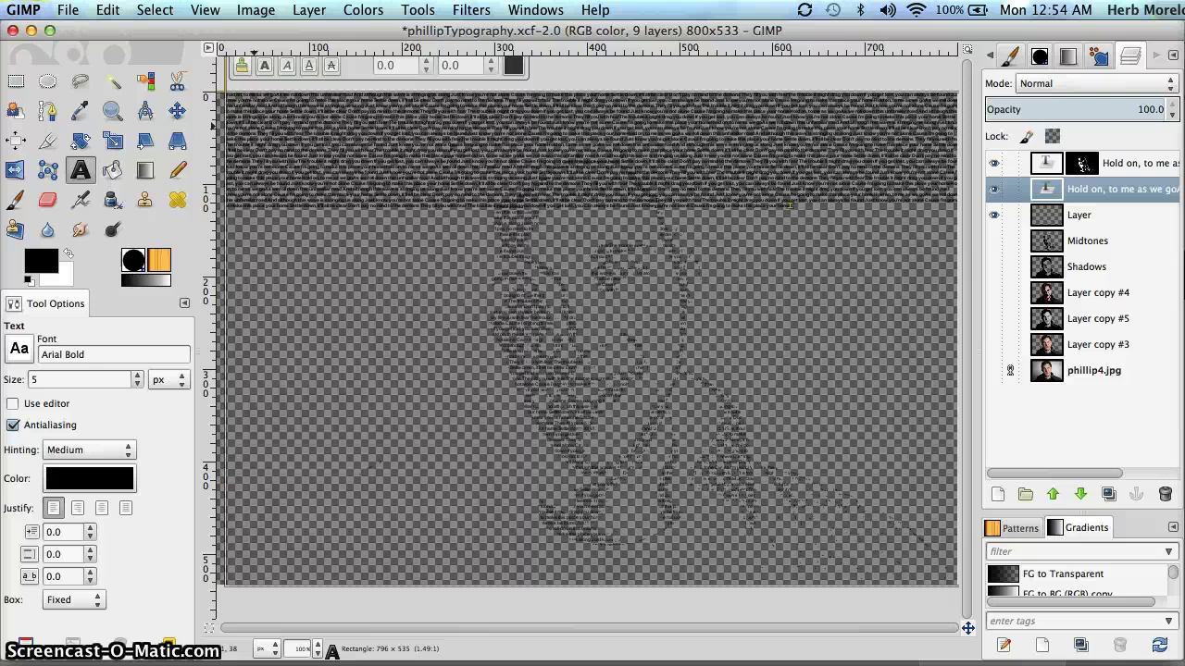
key(ctrl+v)
key(ctrl+v)
key(ctrl+v)
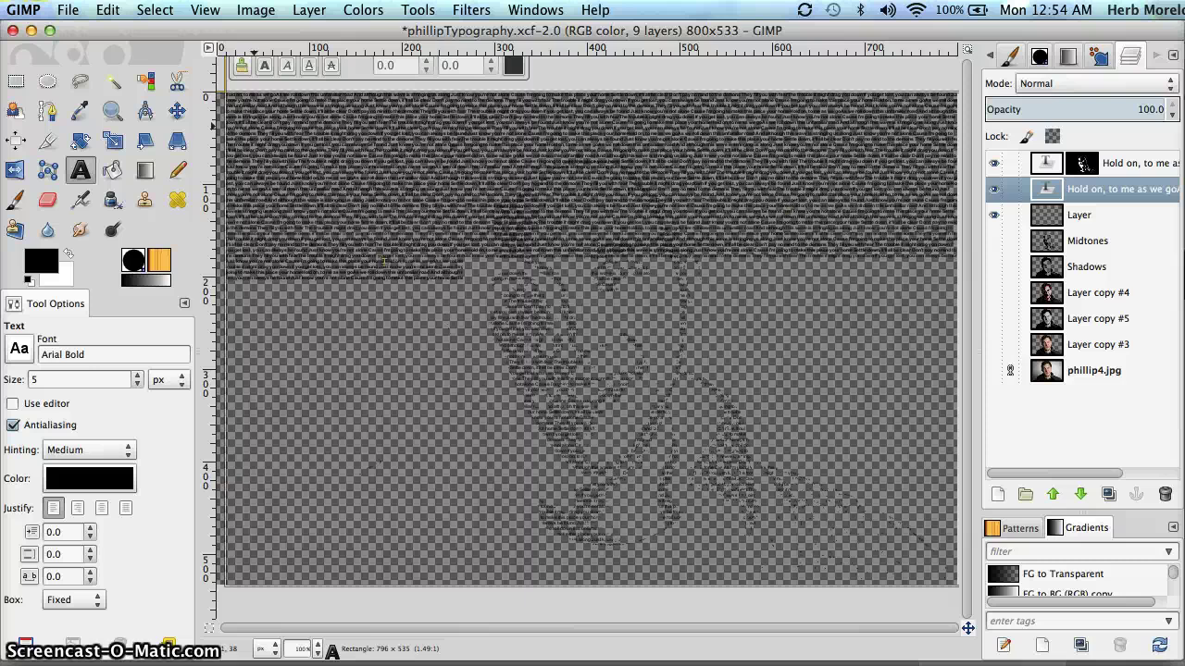
key(ctrl+v)
key(ctrl+v)
key(ctrl+v)
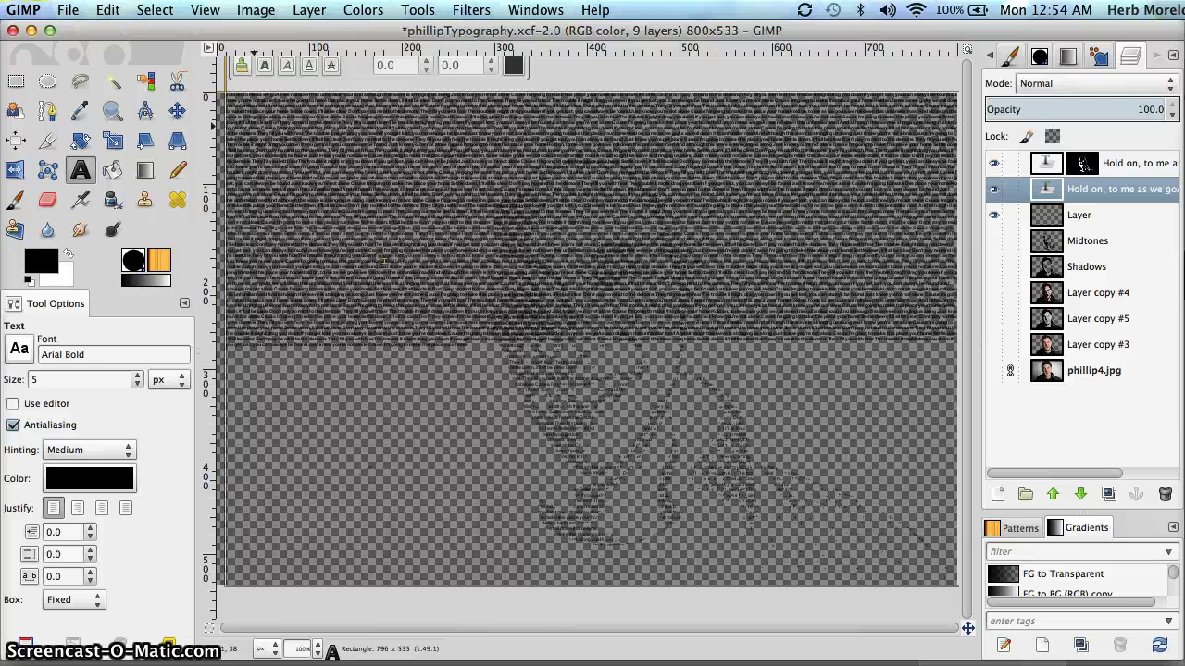
key(ctrl+v)
key(ctrl+v)
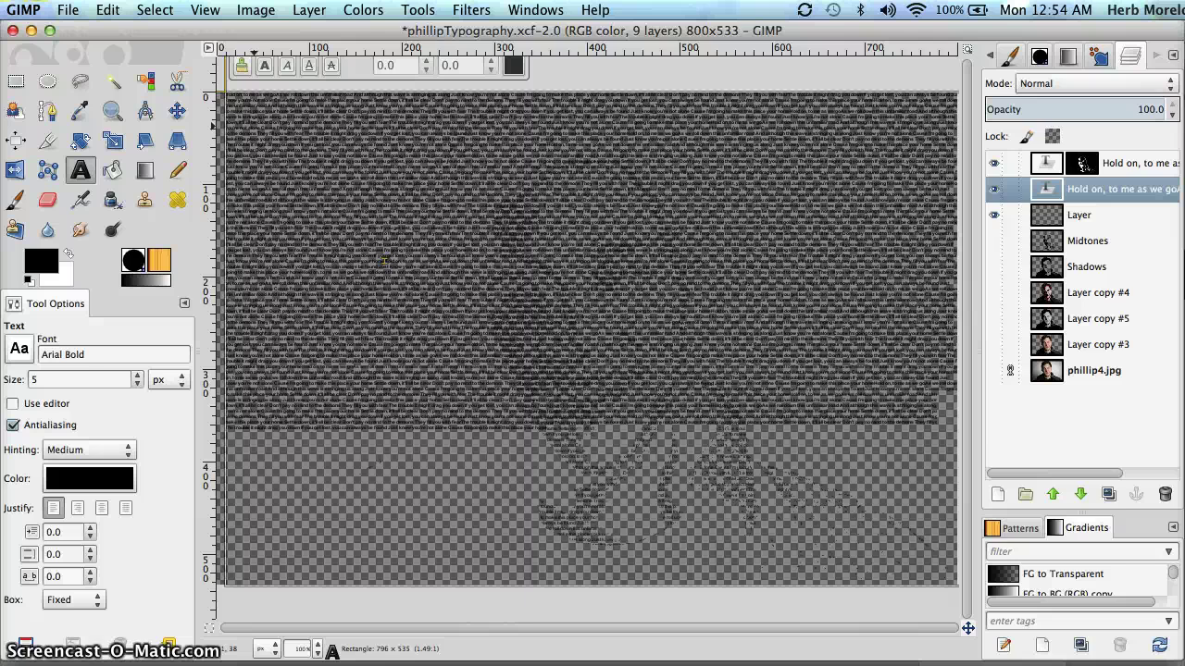
key(ctrl+v)
key(ctrl+v)
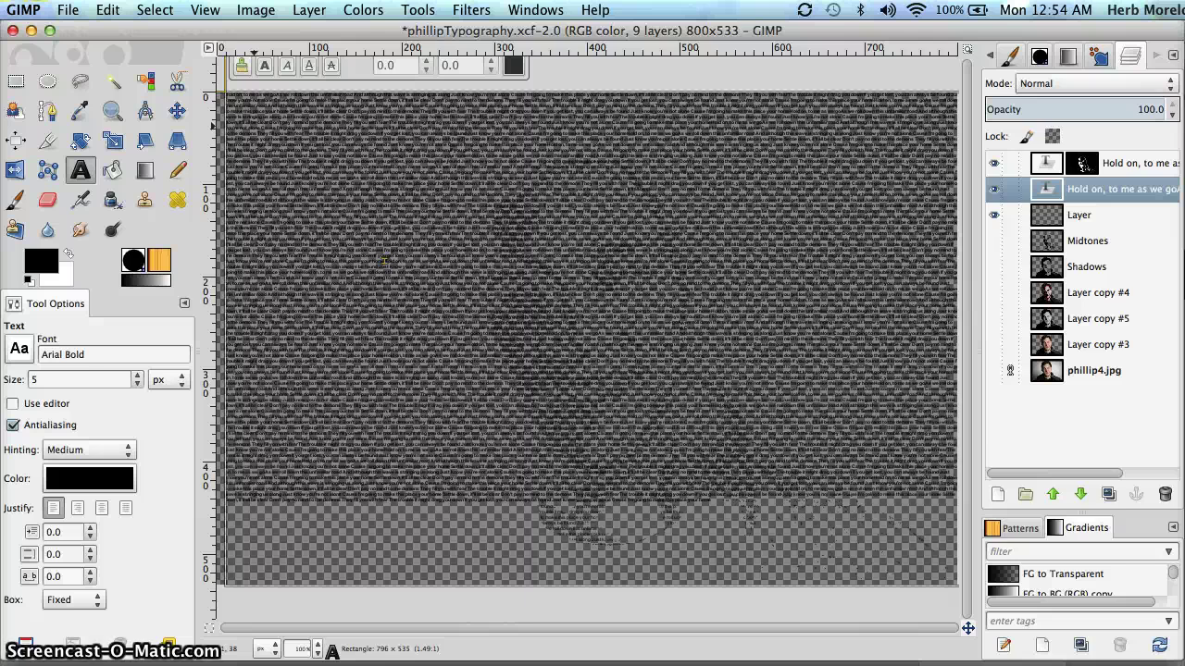
key(ctrl+v)
key(ctrl+v)
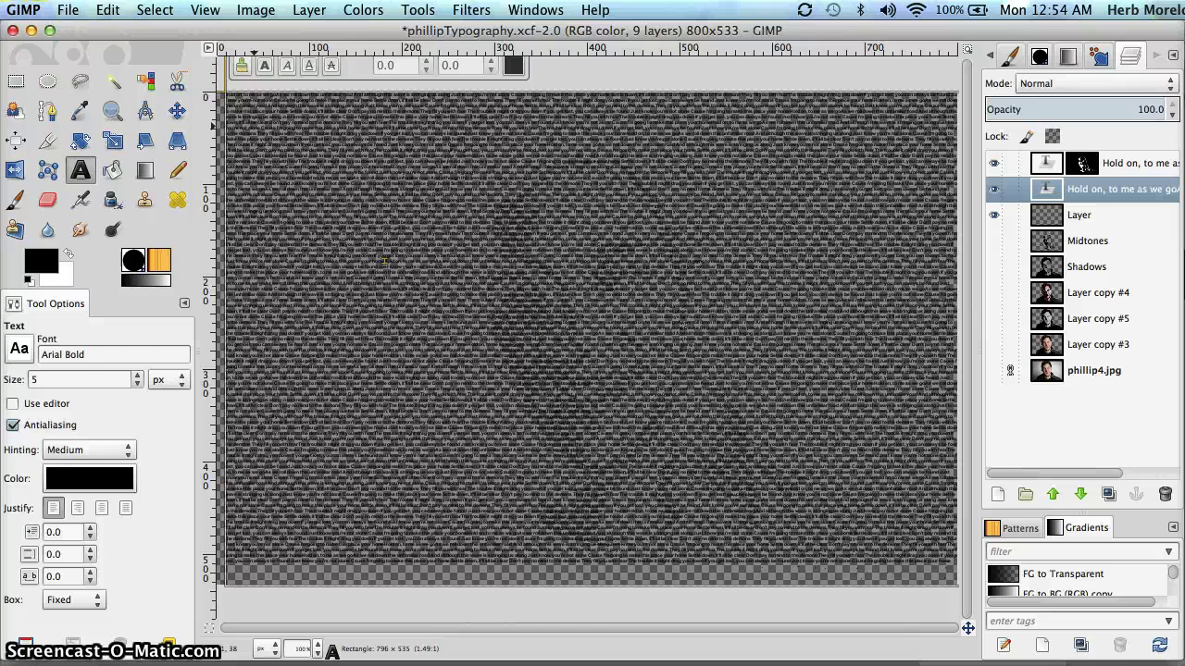
key(ctrl+v)
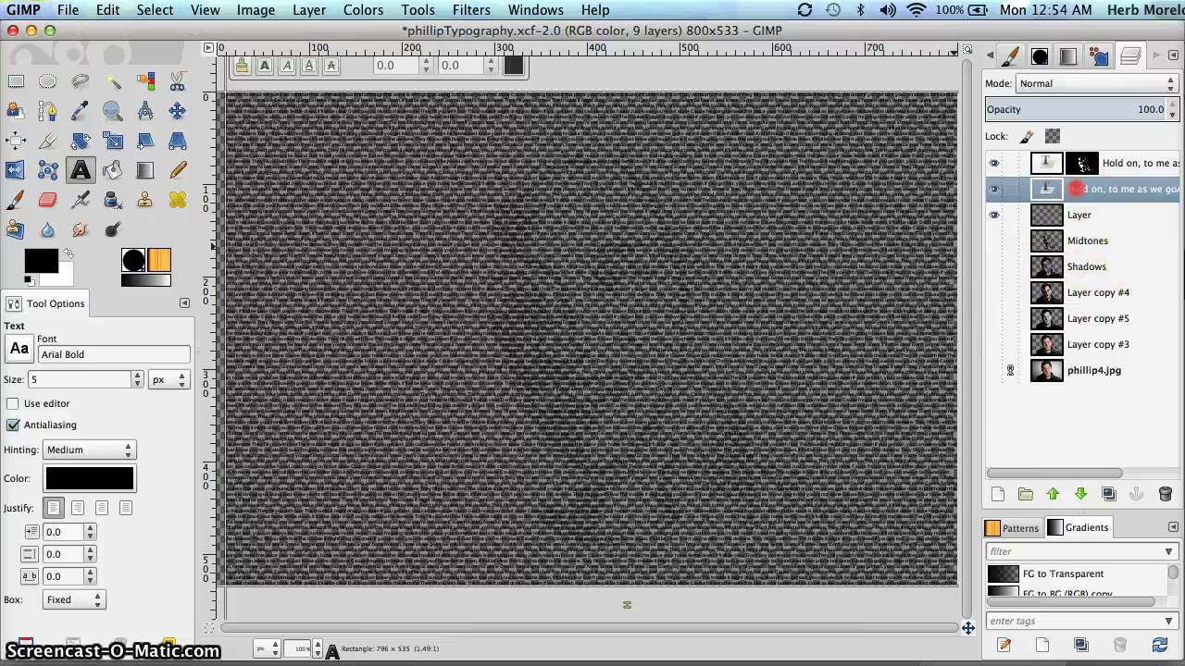
- Add a white, fully opaque layer mask to the new lyrics text layer
right_click(1076, 189)
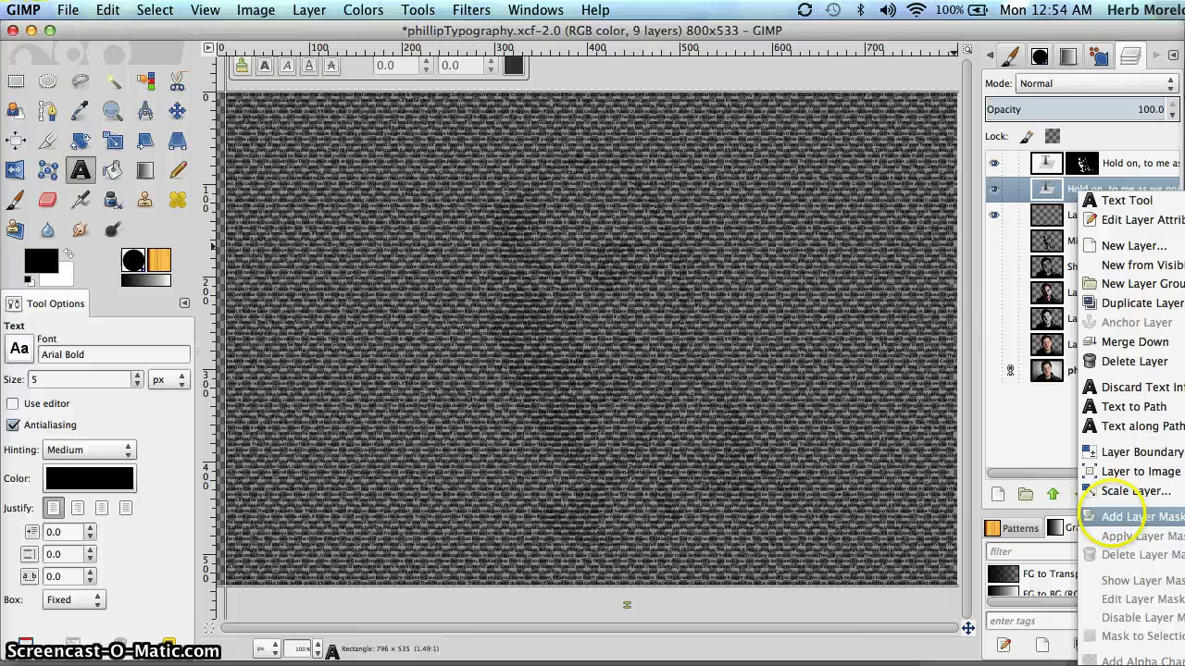
click(1111, 516)
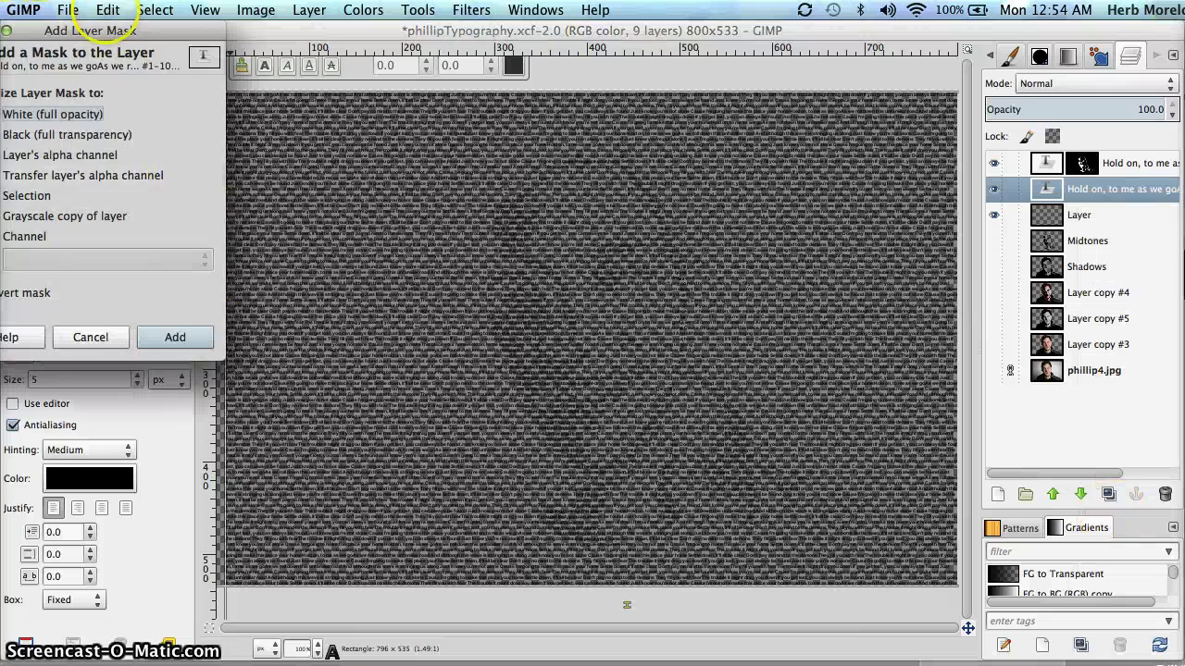
drag(106, 31, 173, 53)
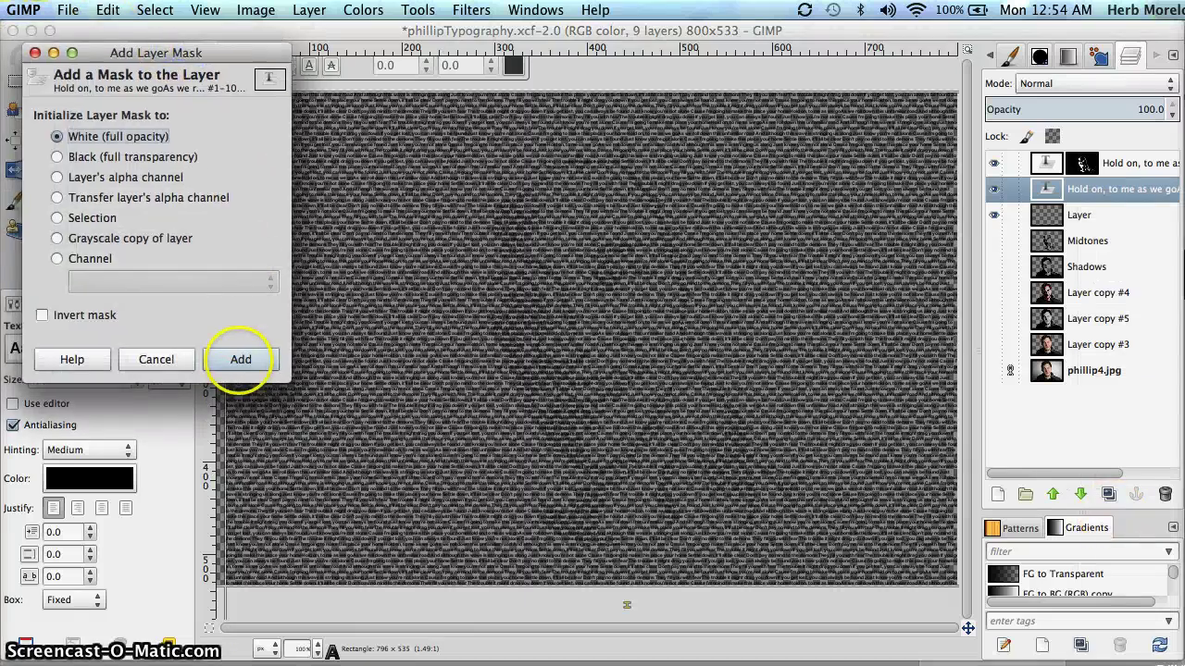
click(240, 360)
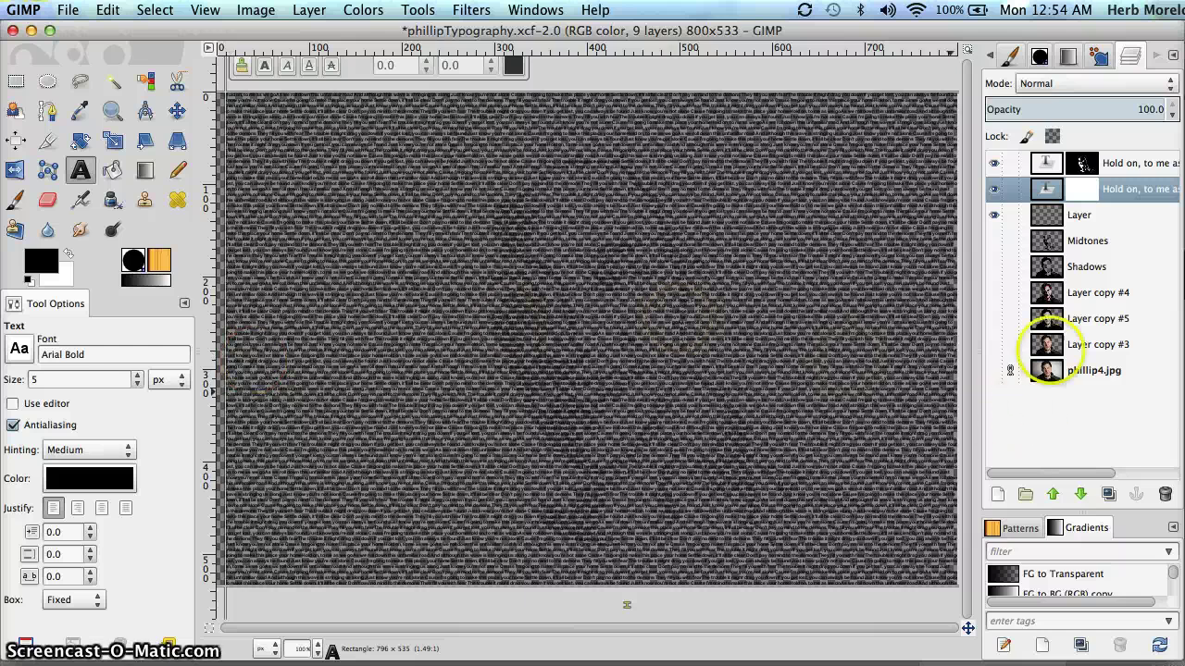
- Copy the Shadows layer, then paste and anchor it into the second text layer's mask
click(1086, 266)
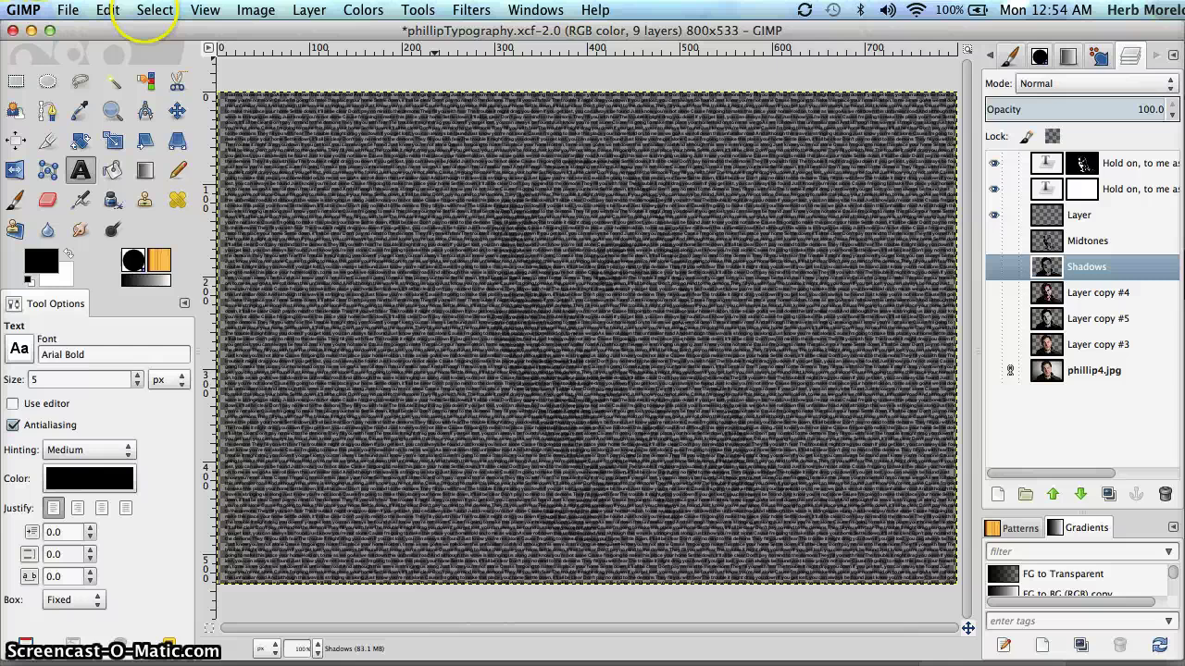
click(148, 11)
mouse_move(108, 12)
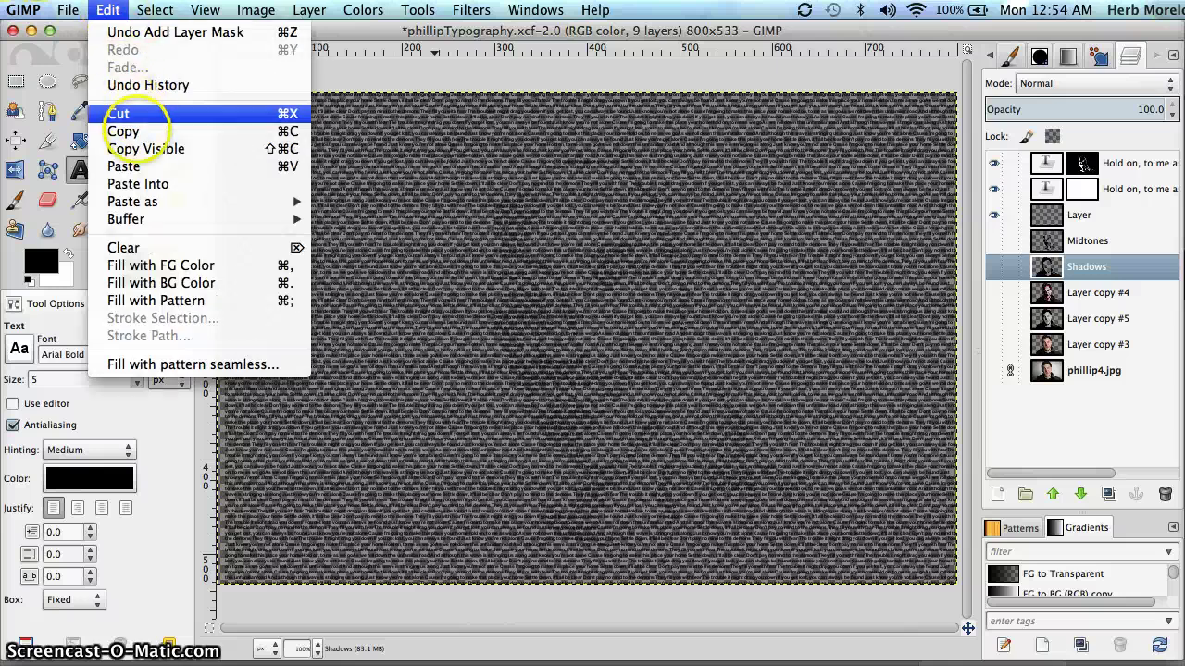
click(123, 130)
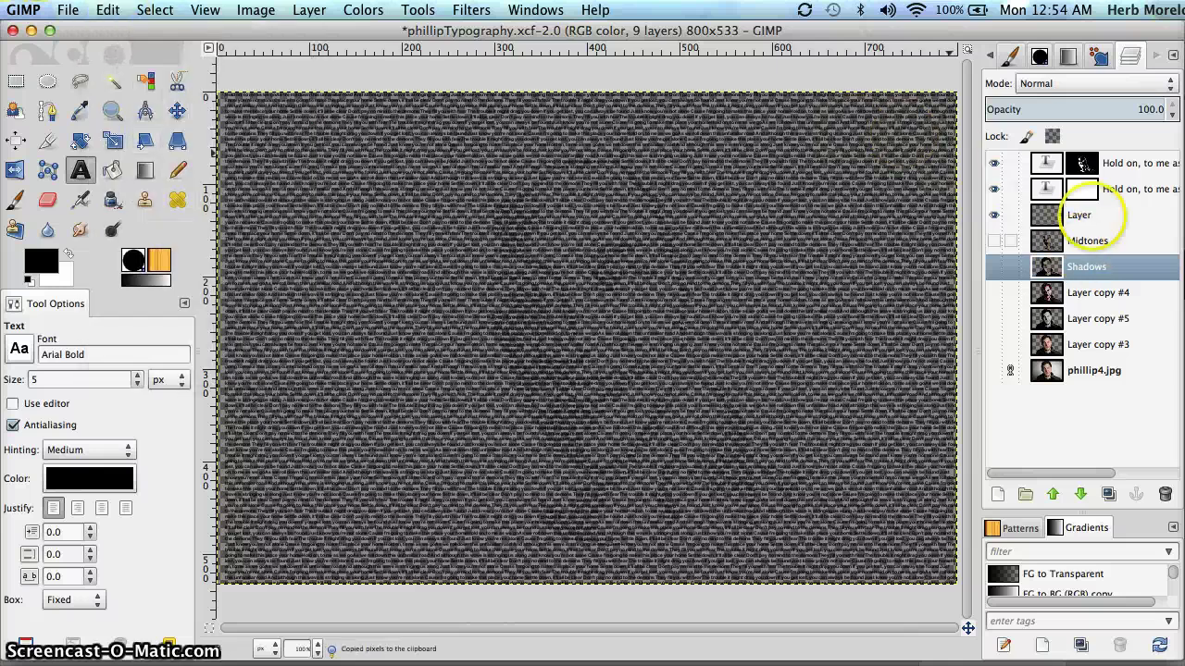
click(1083, 185)
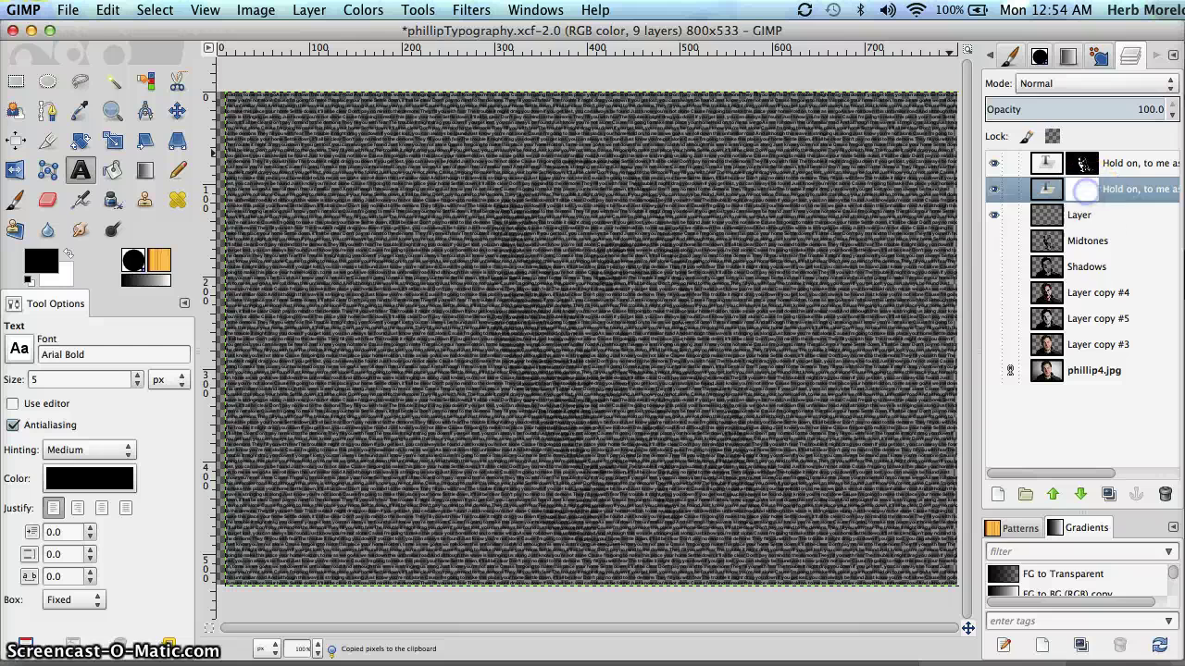
click(109, 11)
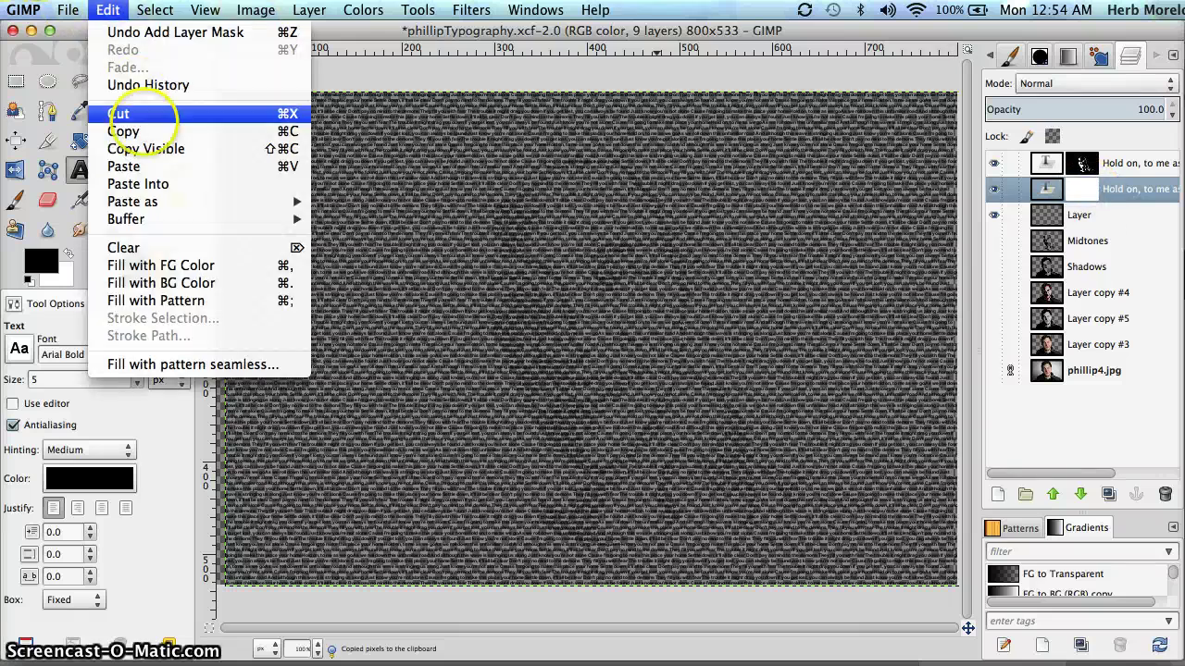
click(145, 167)
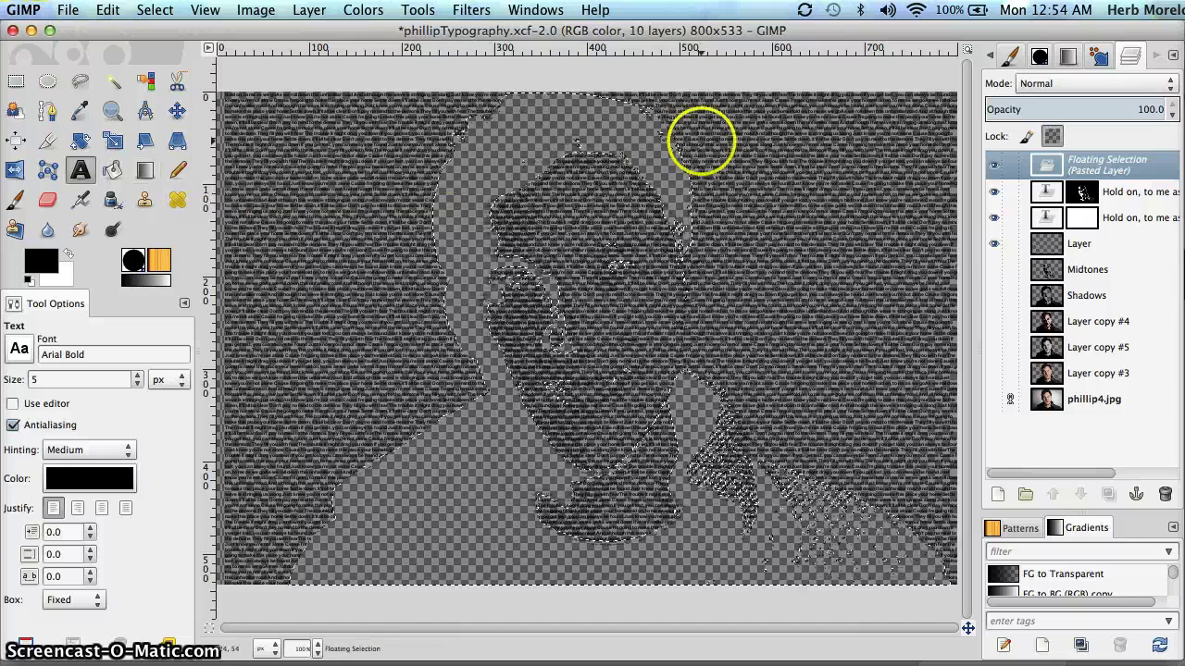
click(1136, 494)
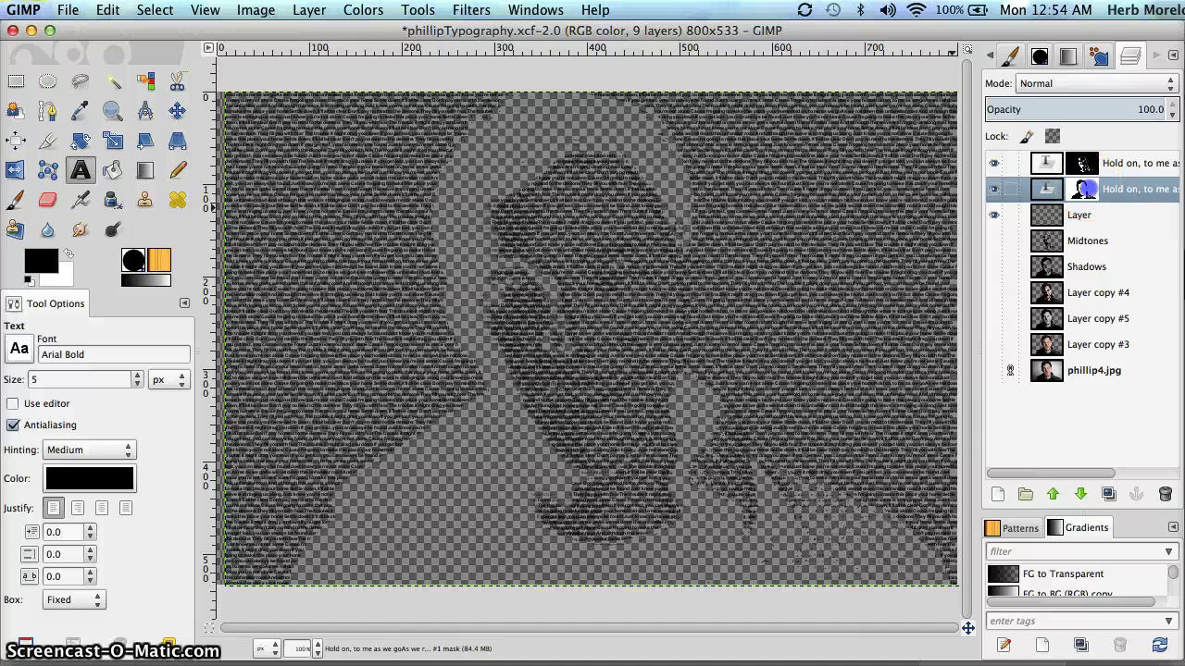
- Invert the second lyric text layer's mask with Colors > Invert so lyrics fill the figure
click(1085, 189)
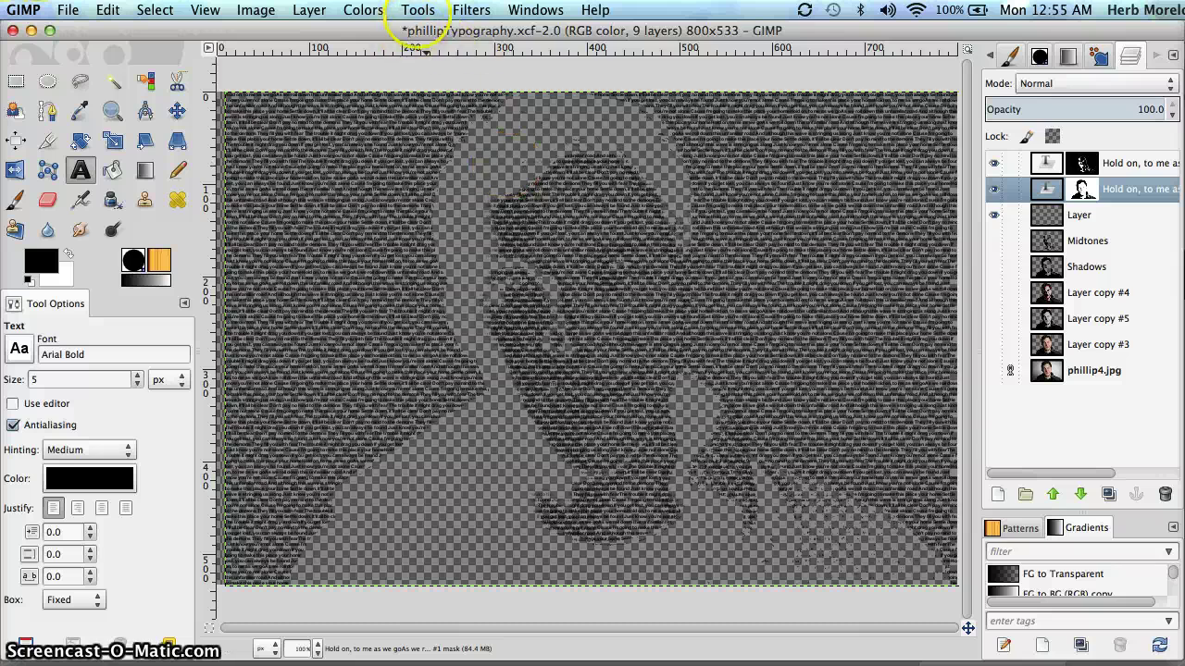
click(1081, 190)
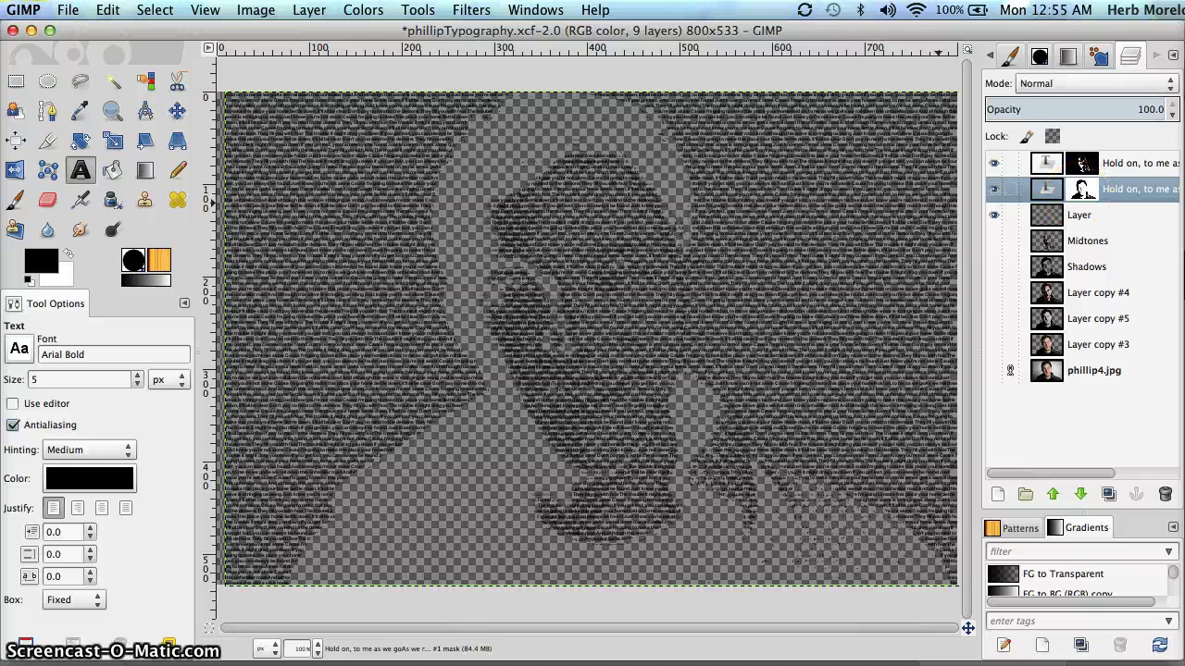
click(1047, 189)
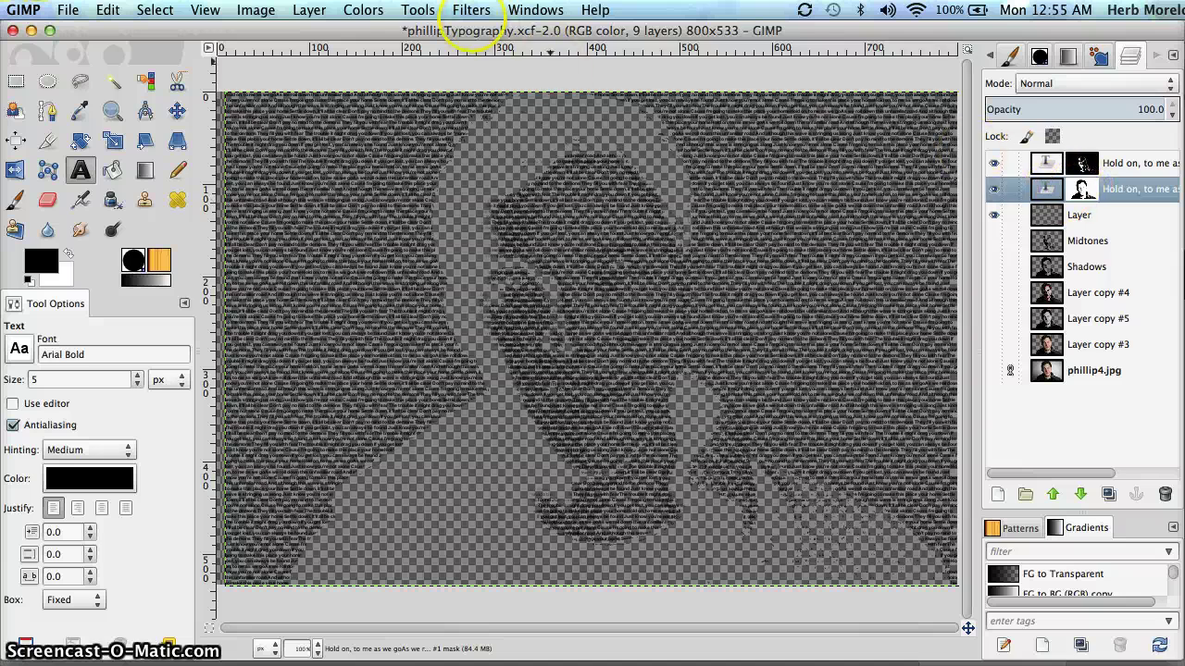
click(363, 10)
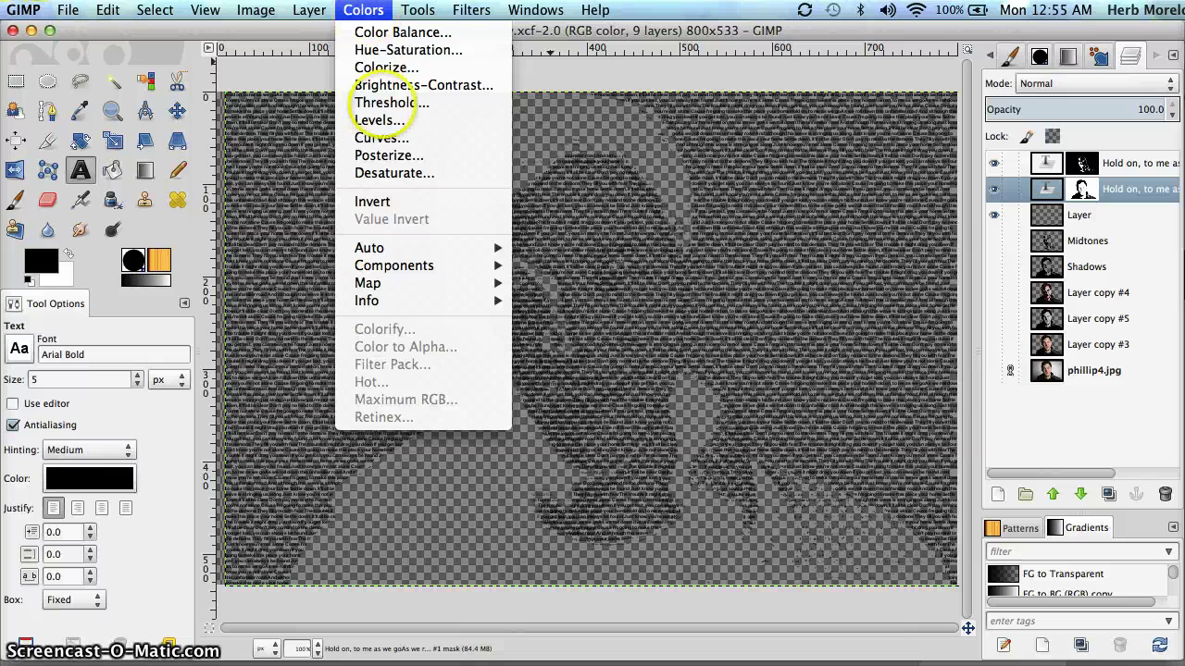
click(372, 201)
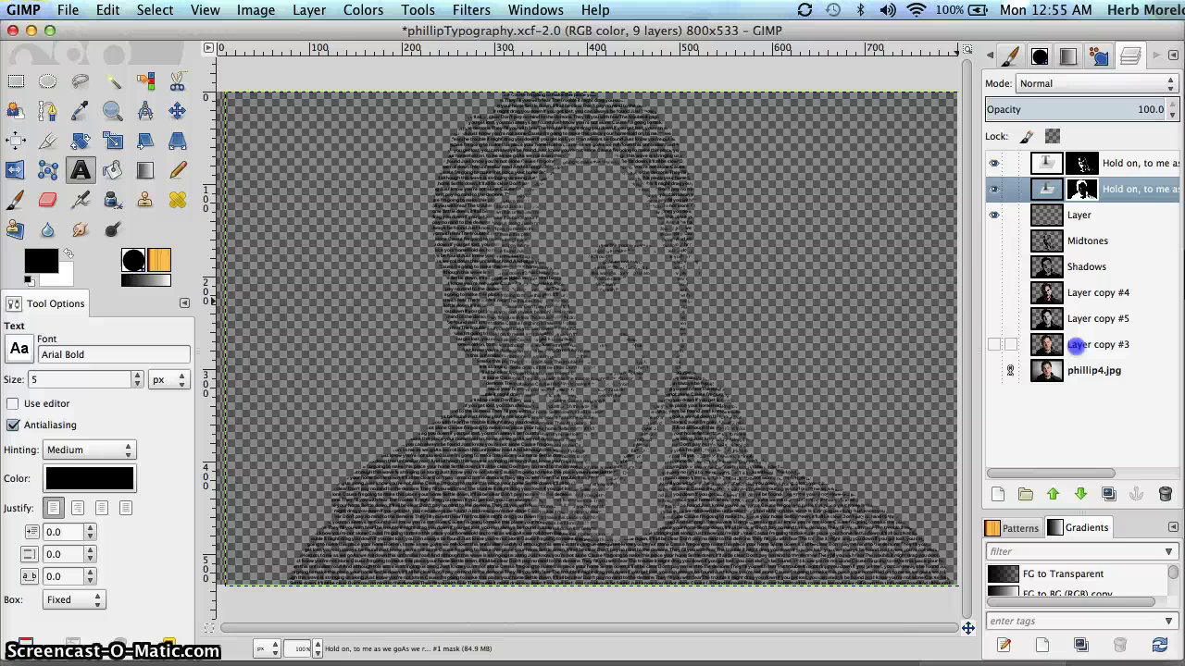
- Move Layer copy #3 to the top of the stack and fill the empty Layer with white
click(1076, 344)
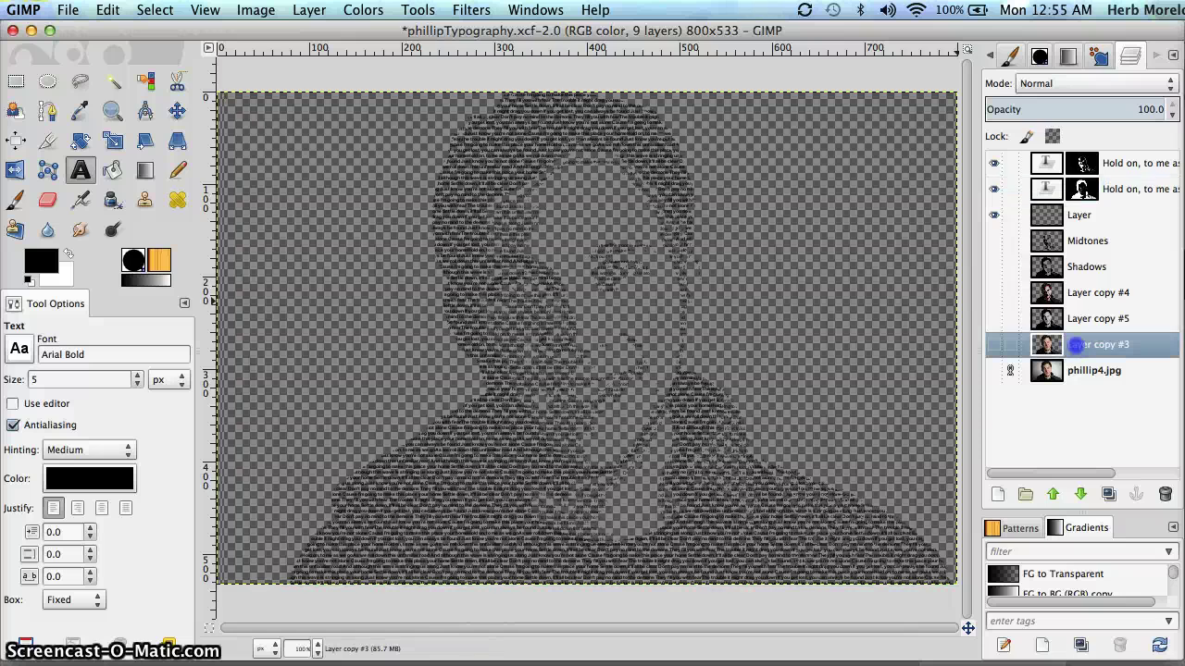
drag(1077, 328, 1091, 153)
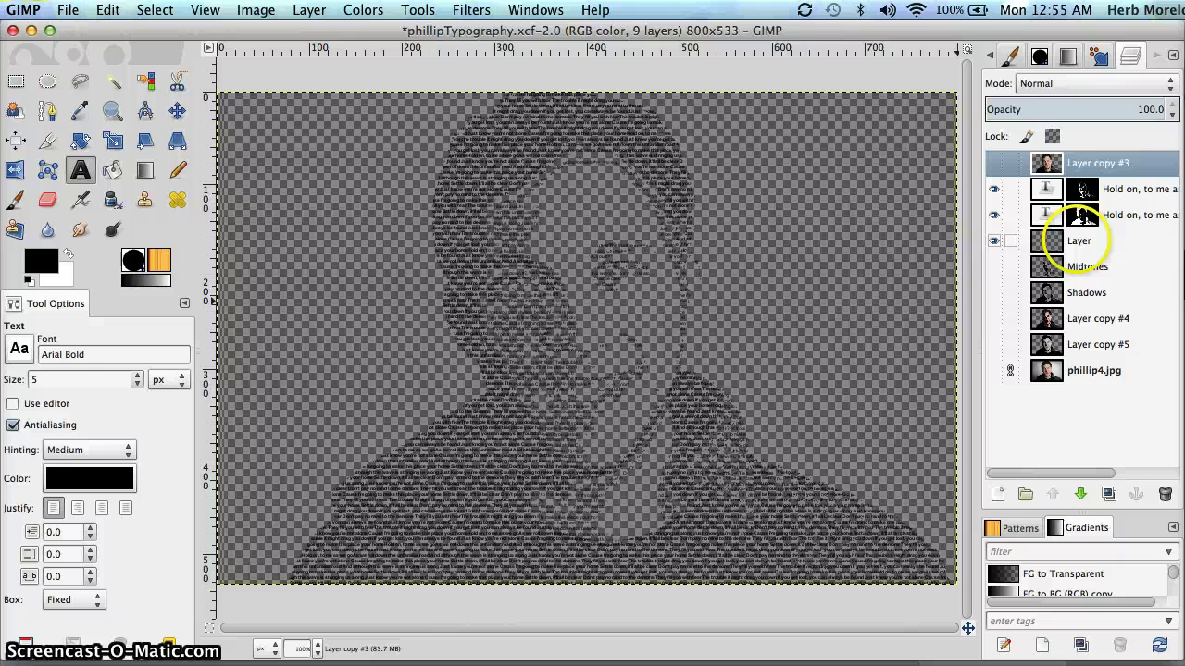
click(1076, 240)
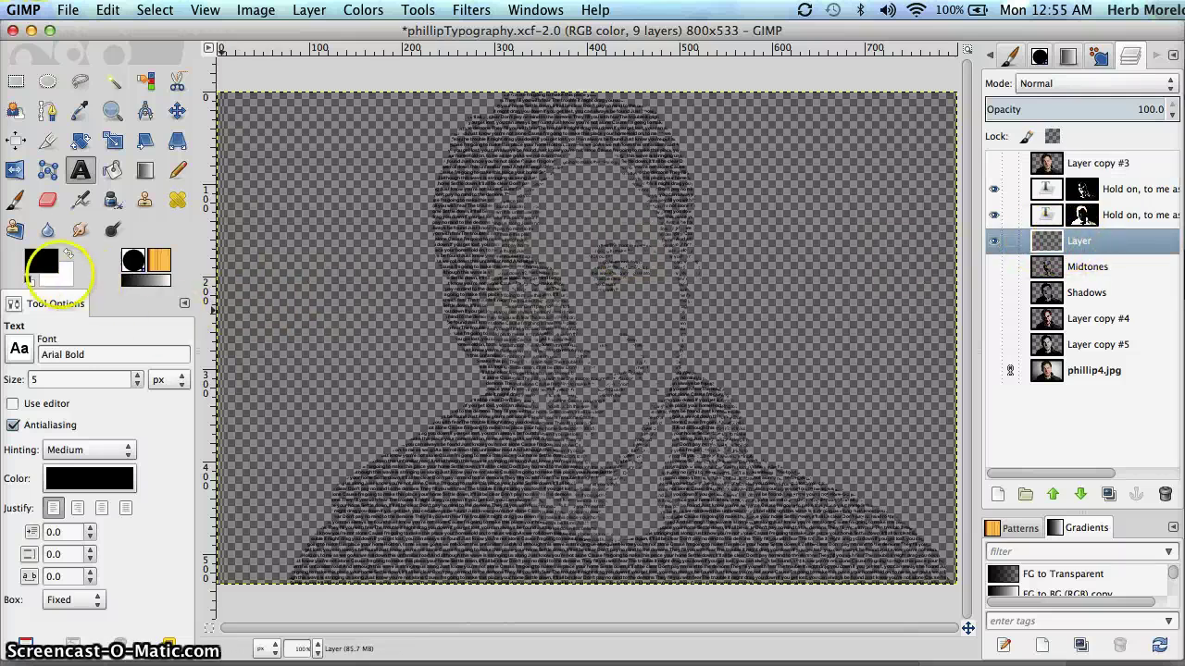
drag(59, 274, 309, 265)
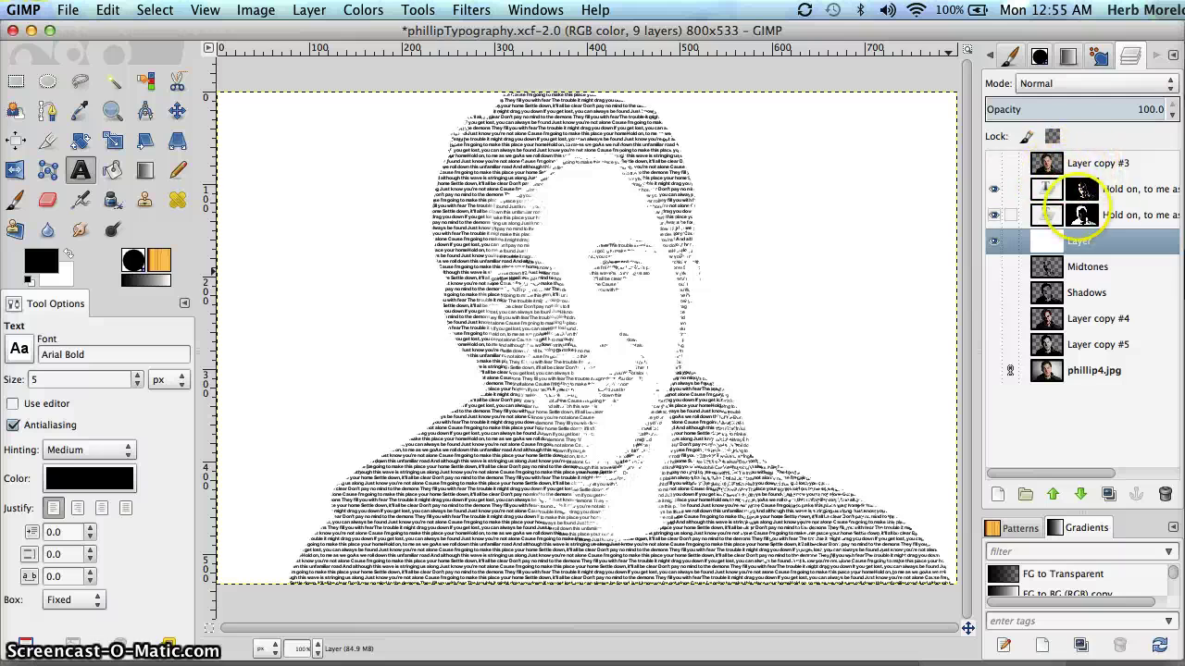
click(1108, 215)
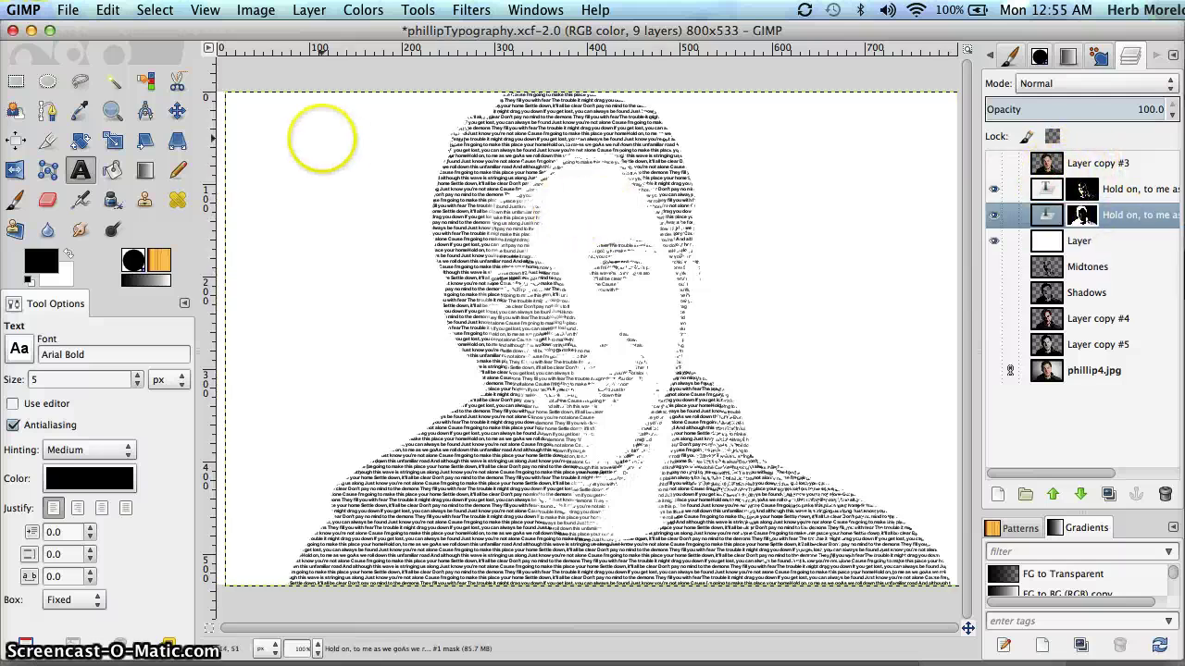
click(177, 110)
- Make Layer copy #3 visible and nudge it into alignment with the lyrics
click(509, 214)
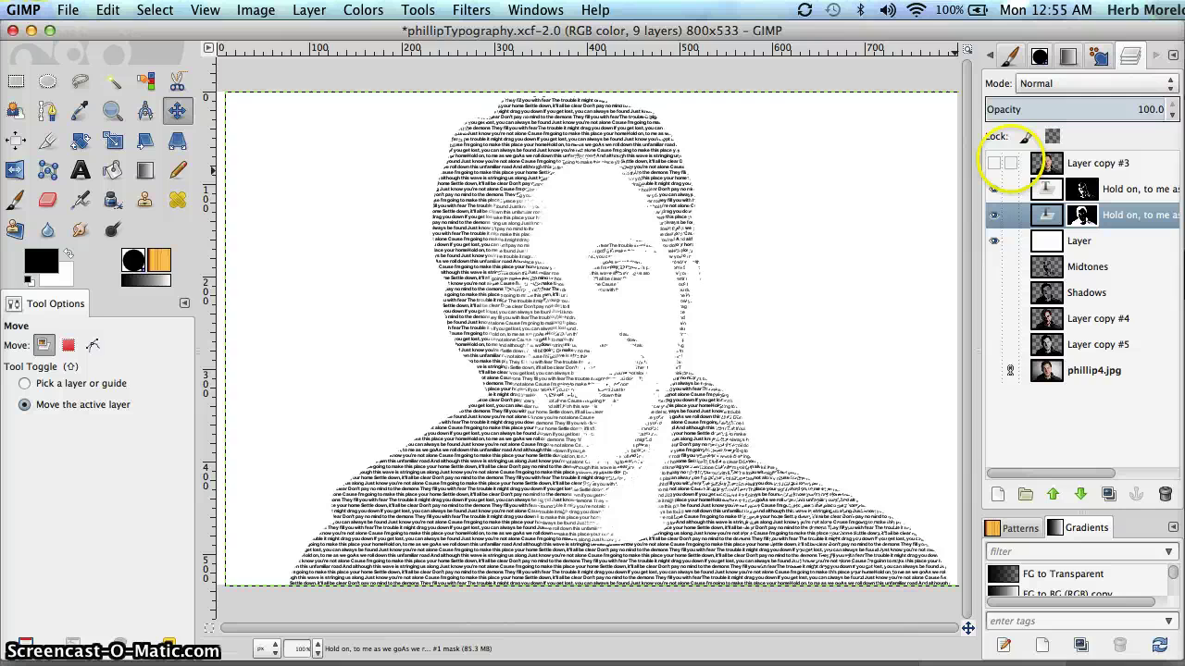
click(994, 163)
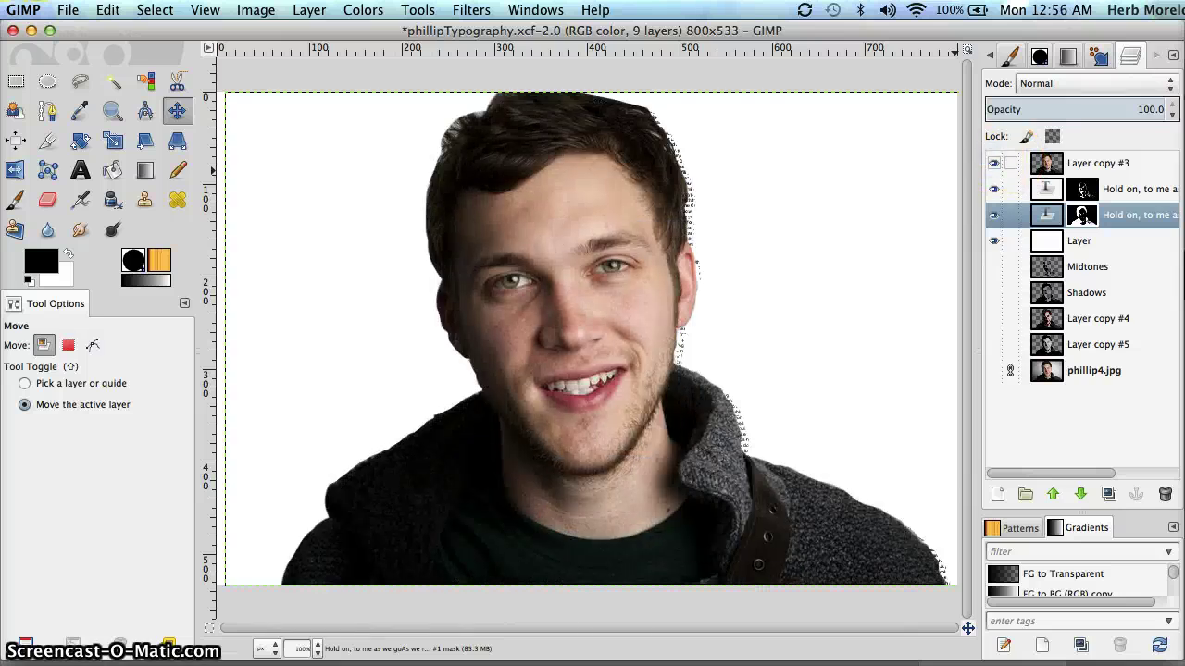
click(1058, 163)
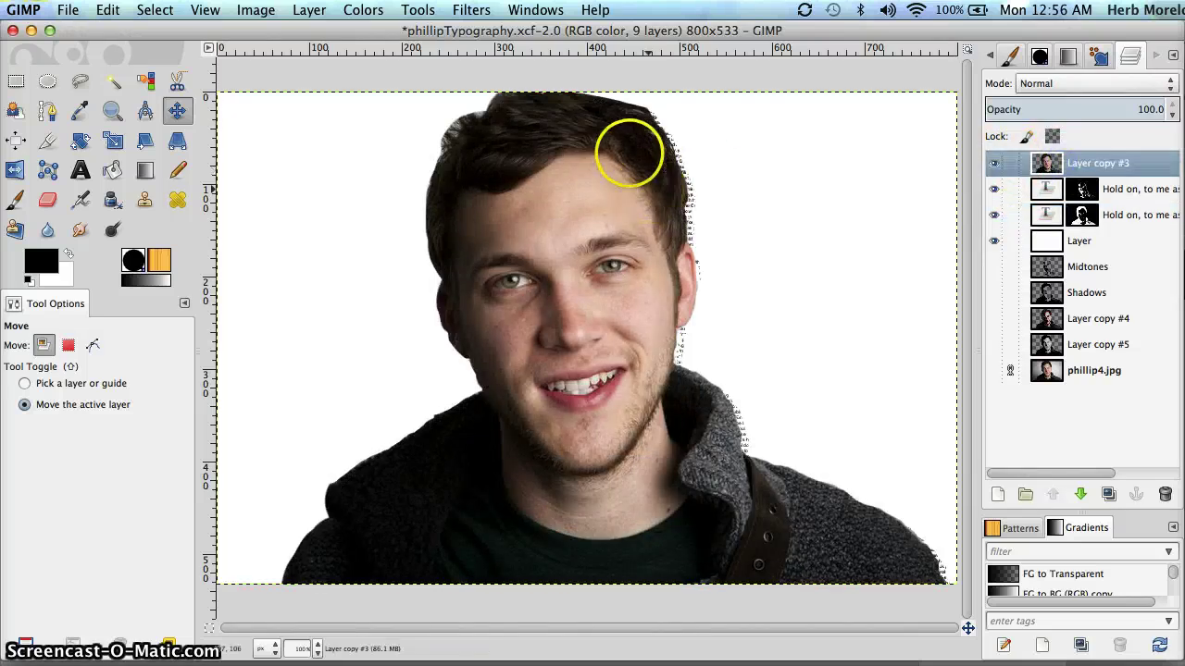
drag(630, 155, 634, 155)
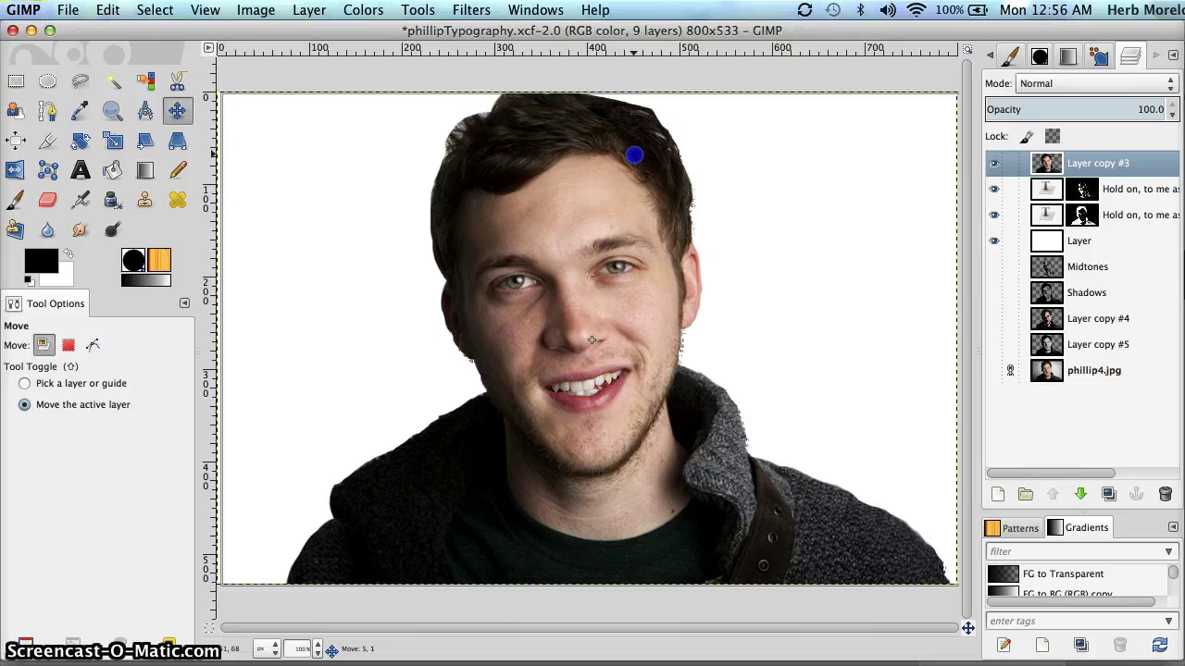
drag(634, 155, 634, 154)
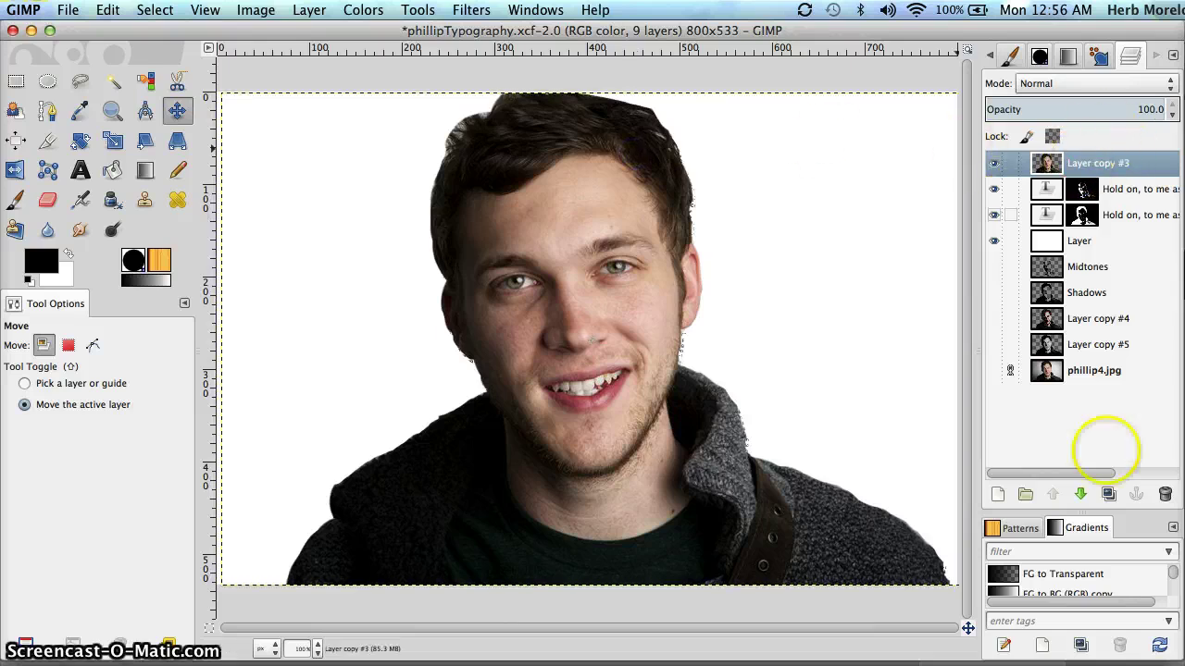
- Duplicate Layer copy #3 as Layer copy #6 and set both copies to Overlay mode
click(1107, 494)
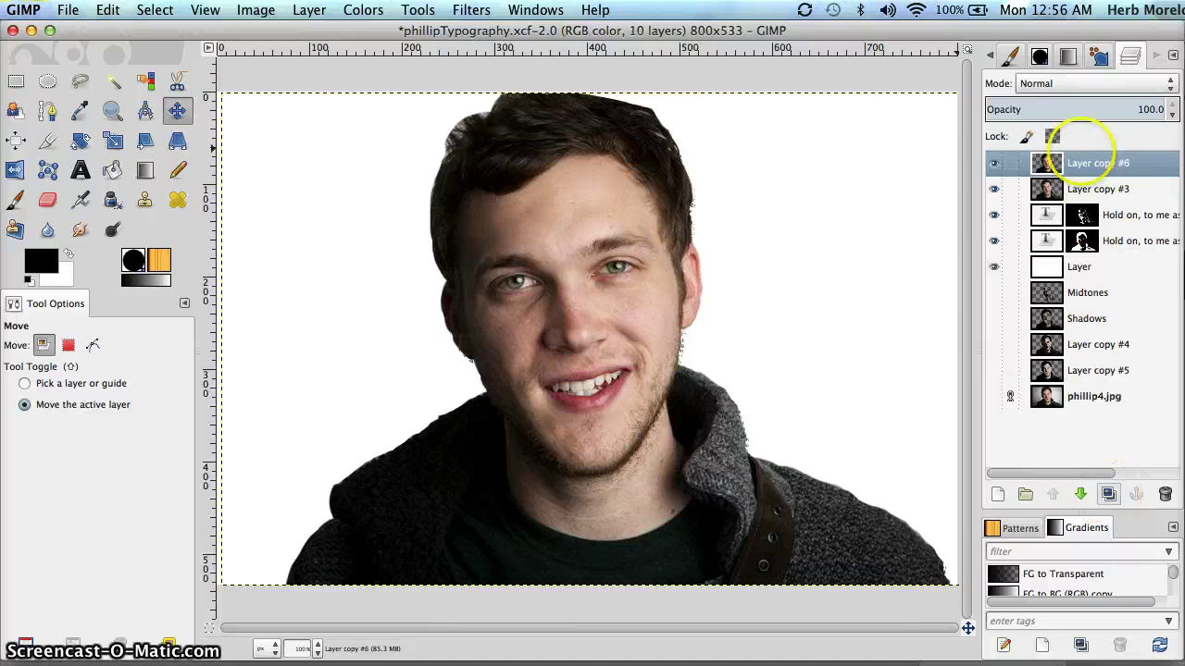
click(1089, 82)
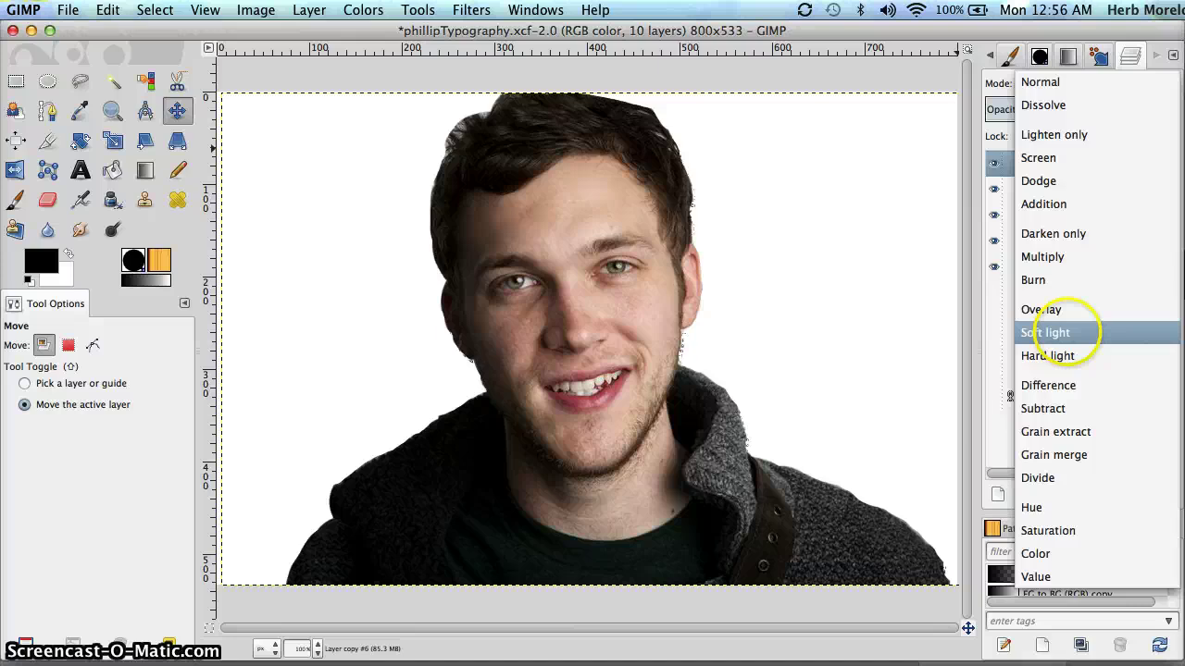
click(1044, 310)
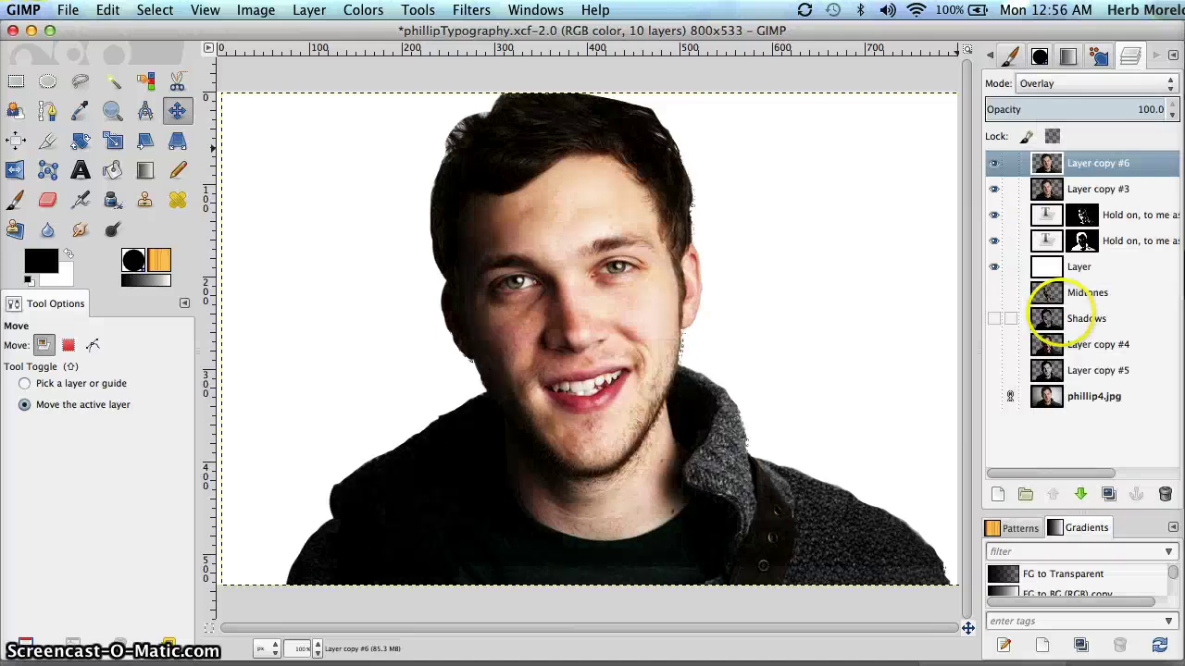
click(1097, 191)
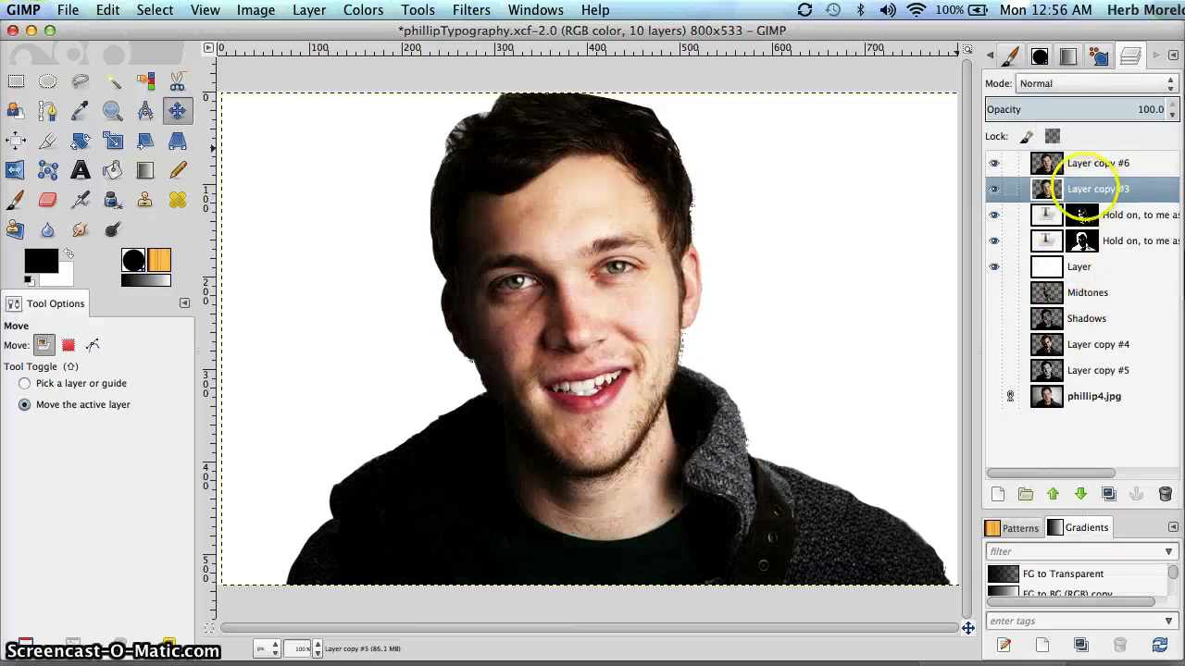
click(1046, 83)
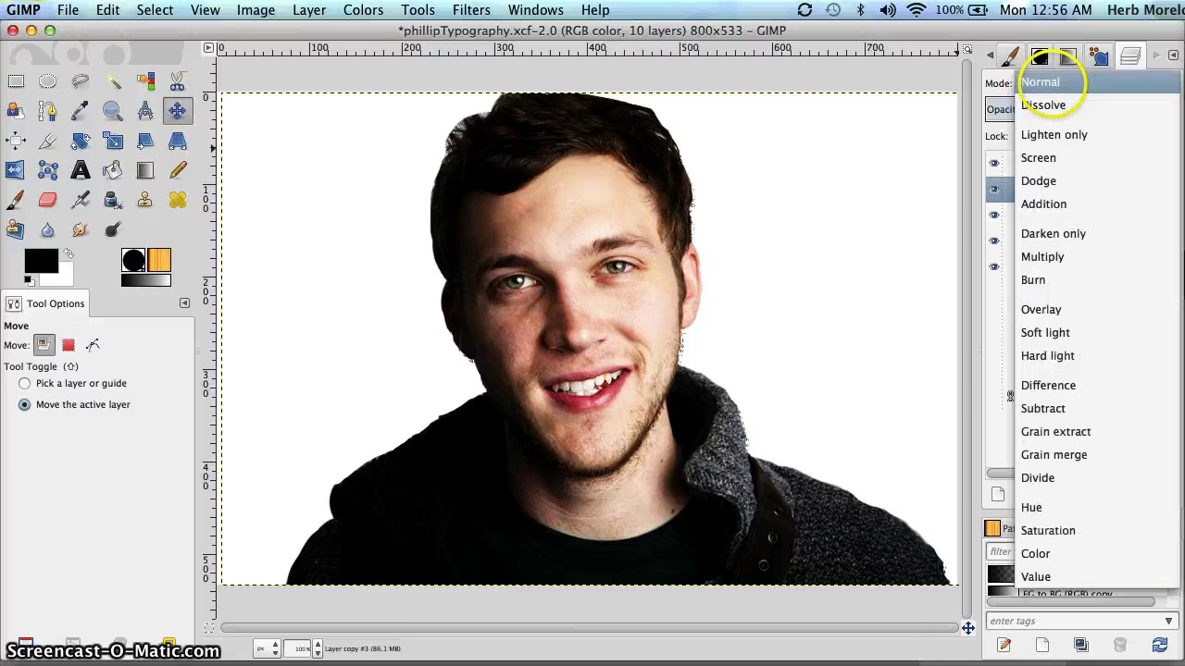
click(1035, 309)
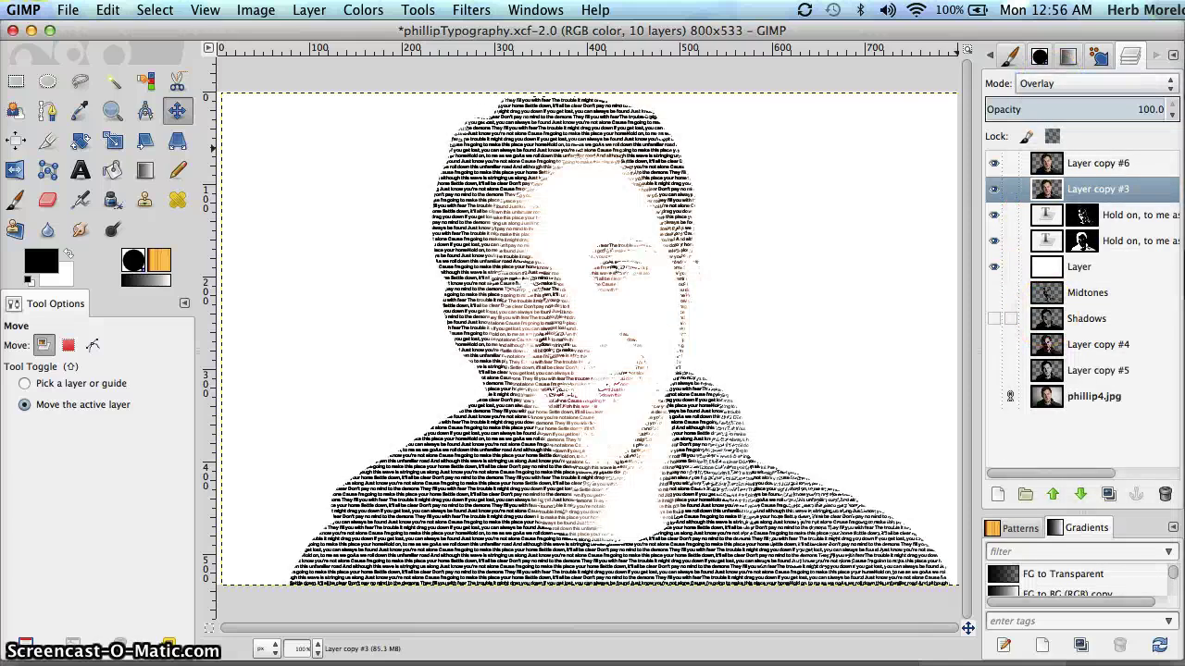